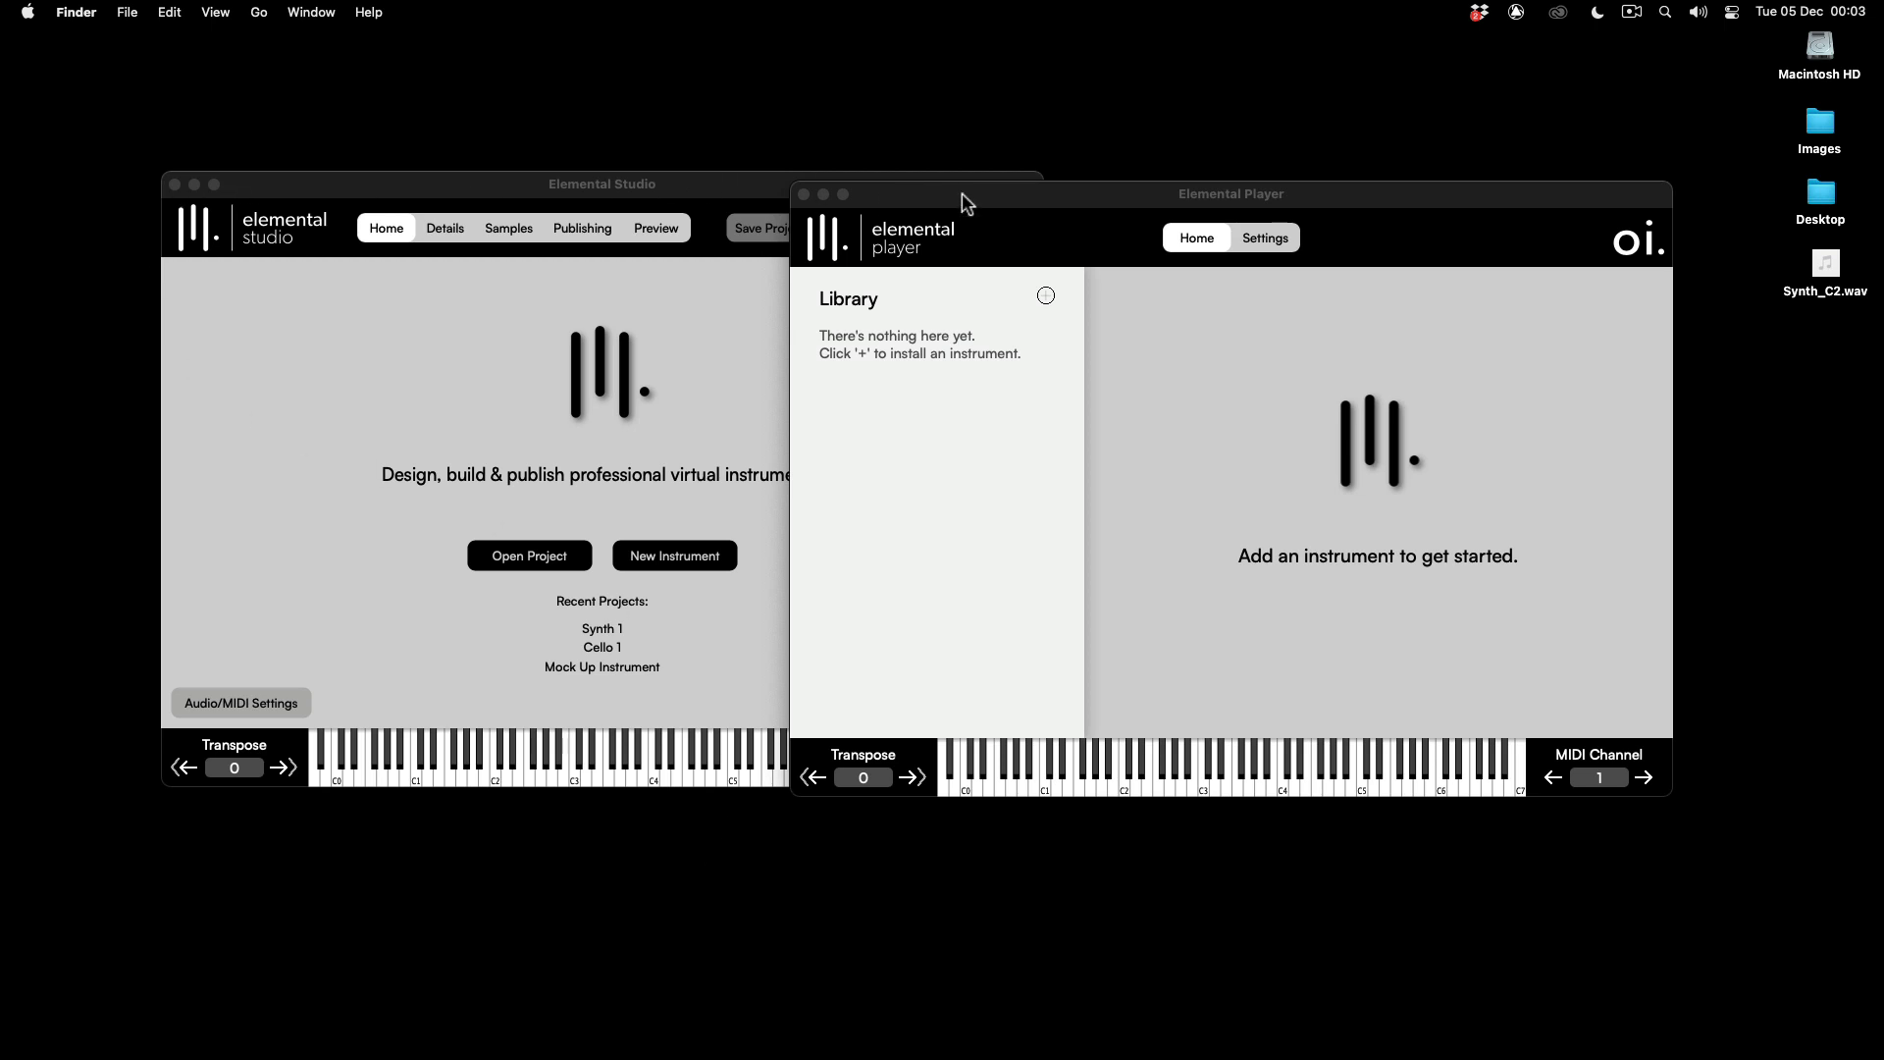
# Switch between the Elemental Player and Elemental Studio windows, leaving Studio in front.
pyautogui.click(493, 196)
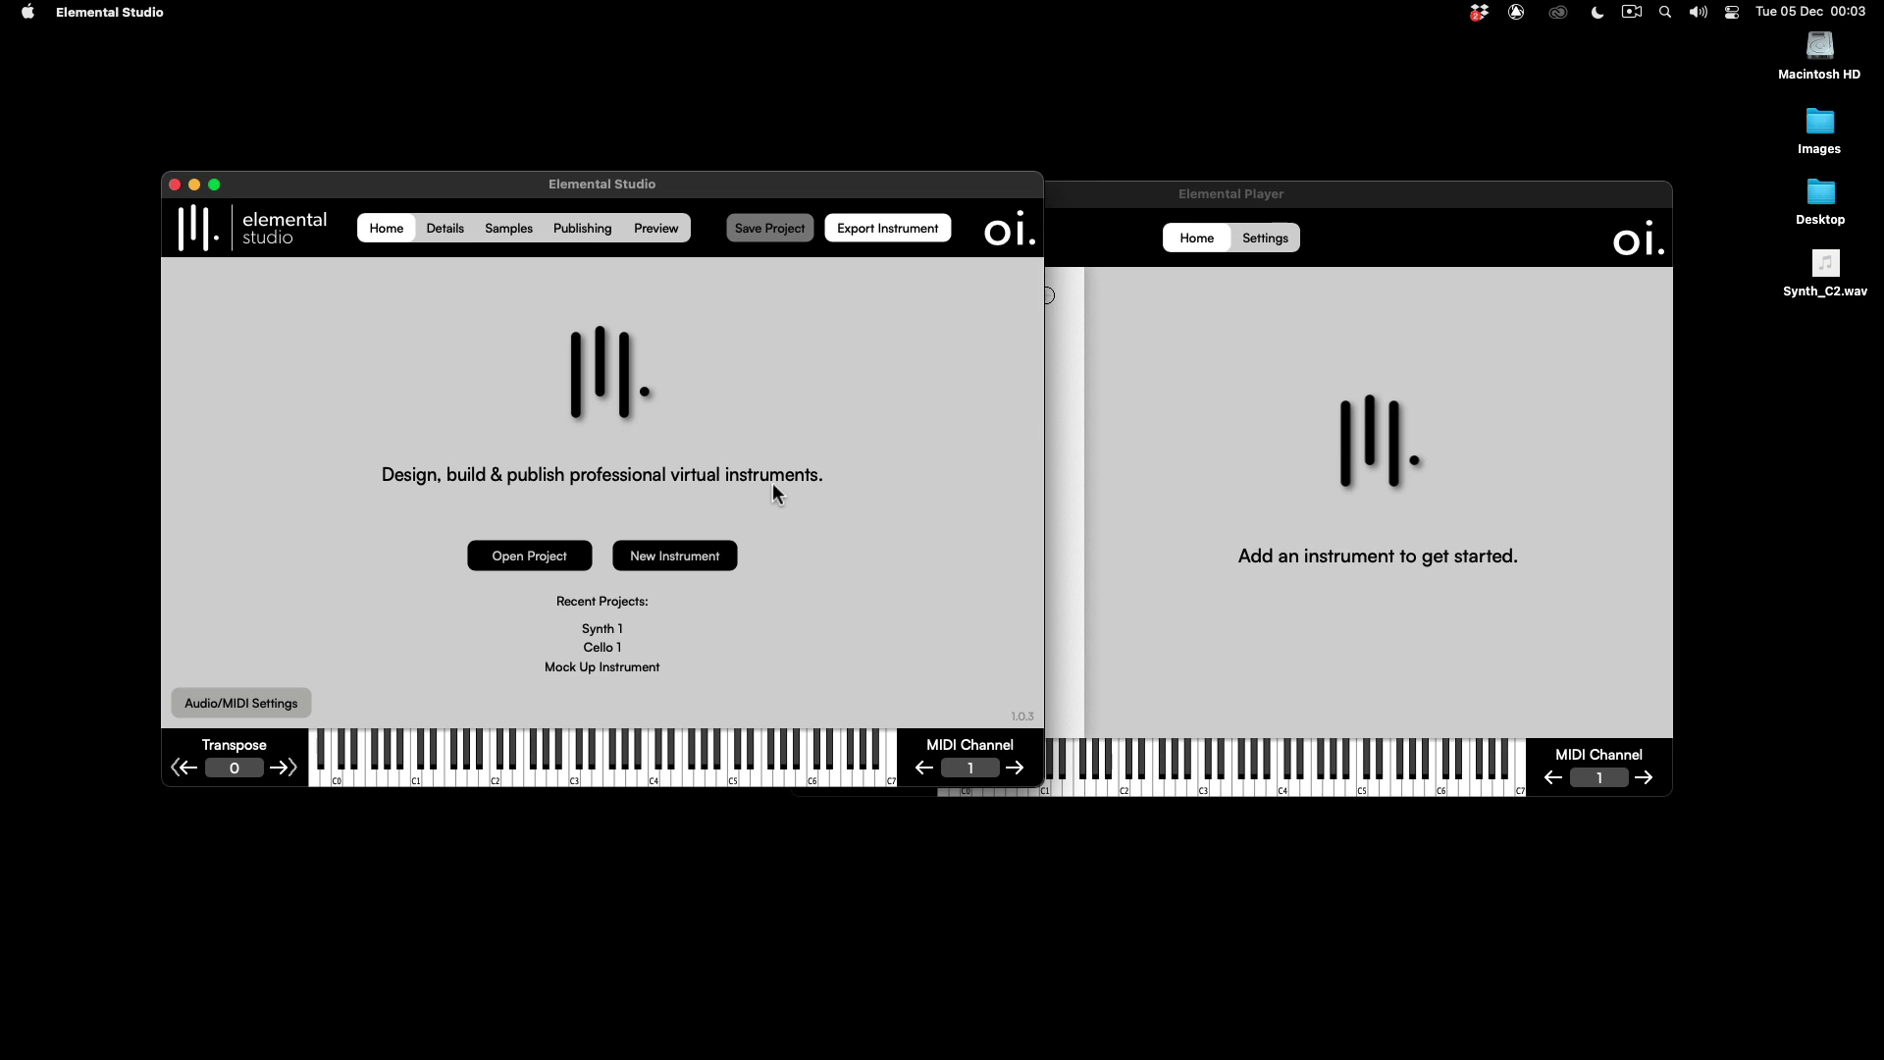
pyautogui.click(1106, 417)
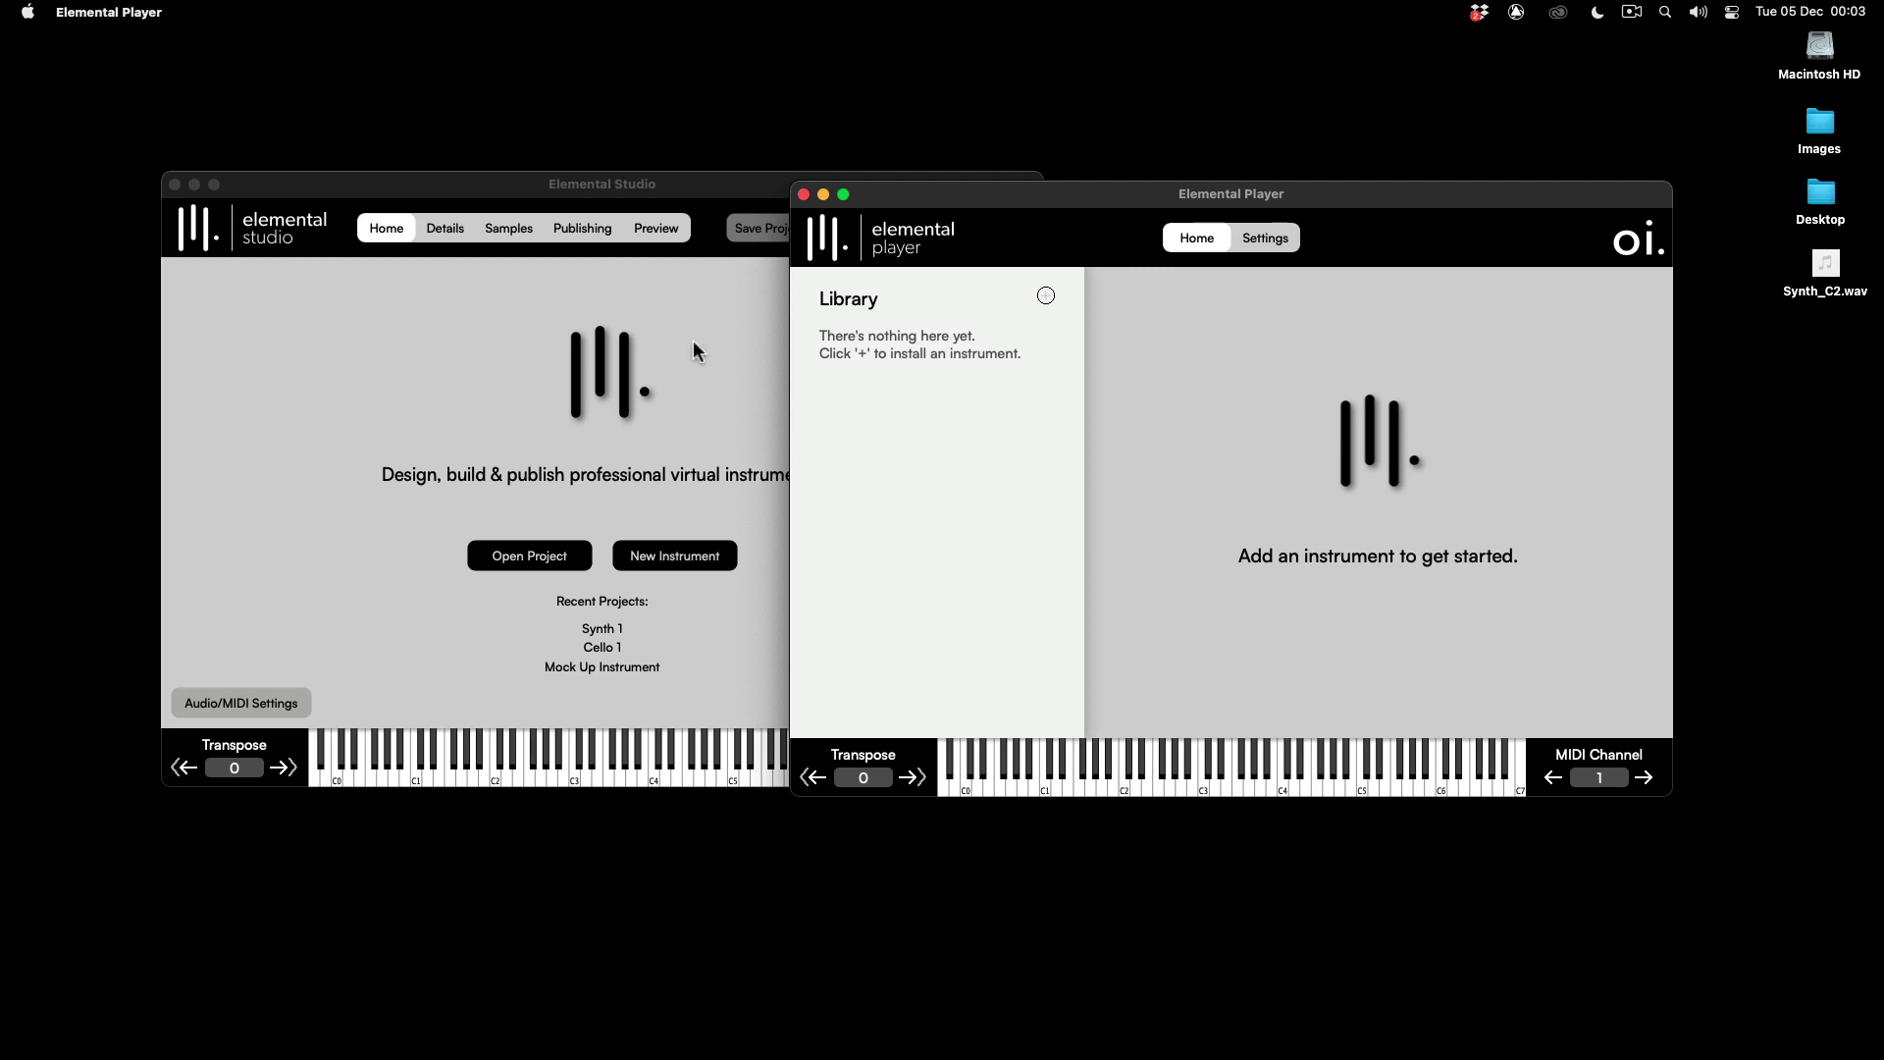
pyautogui.click(429, 369)
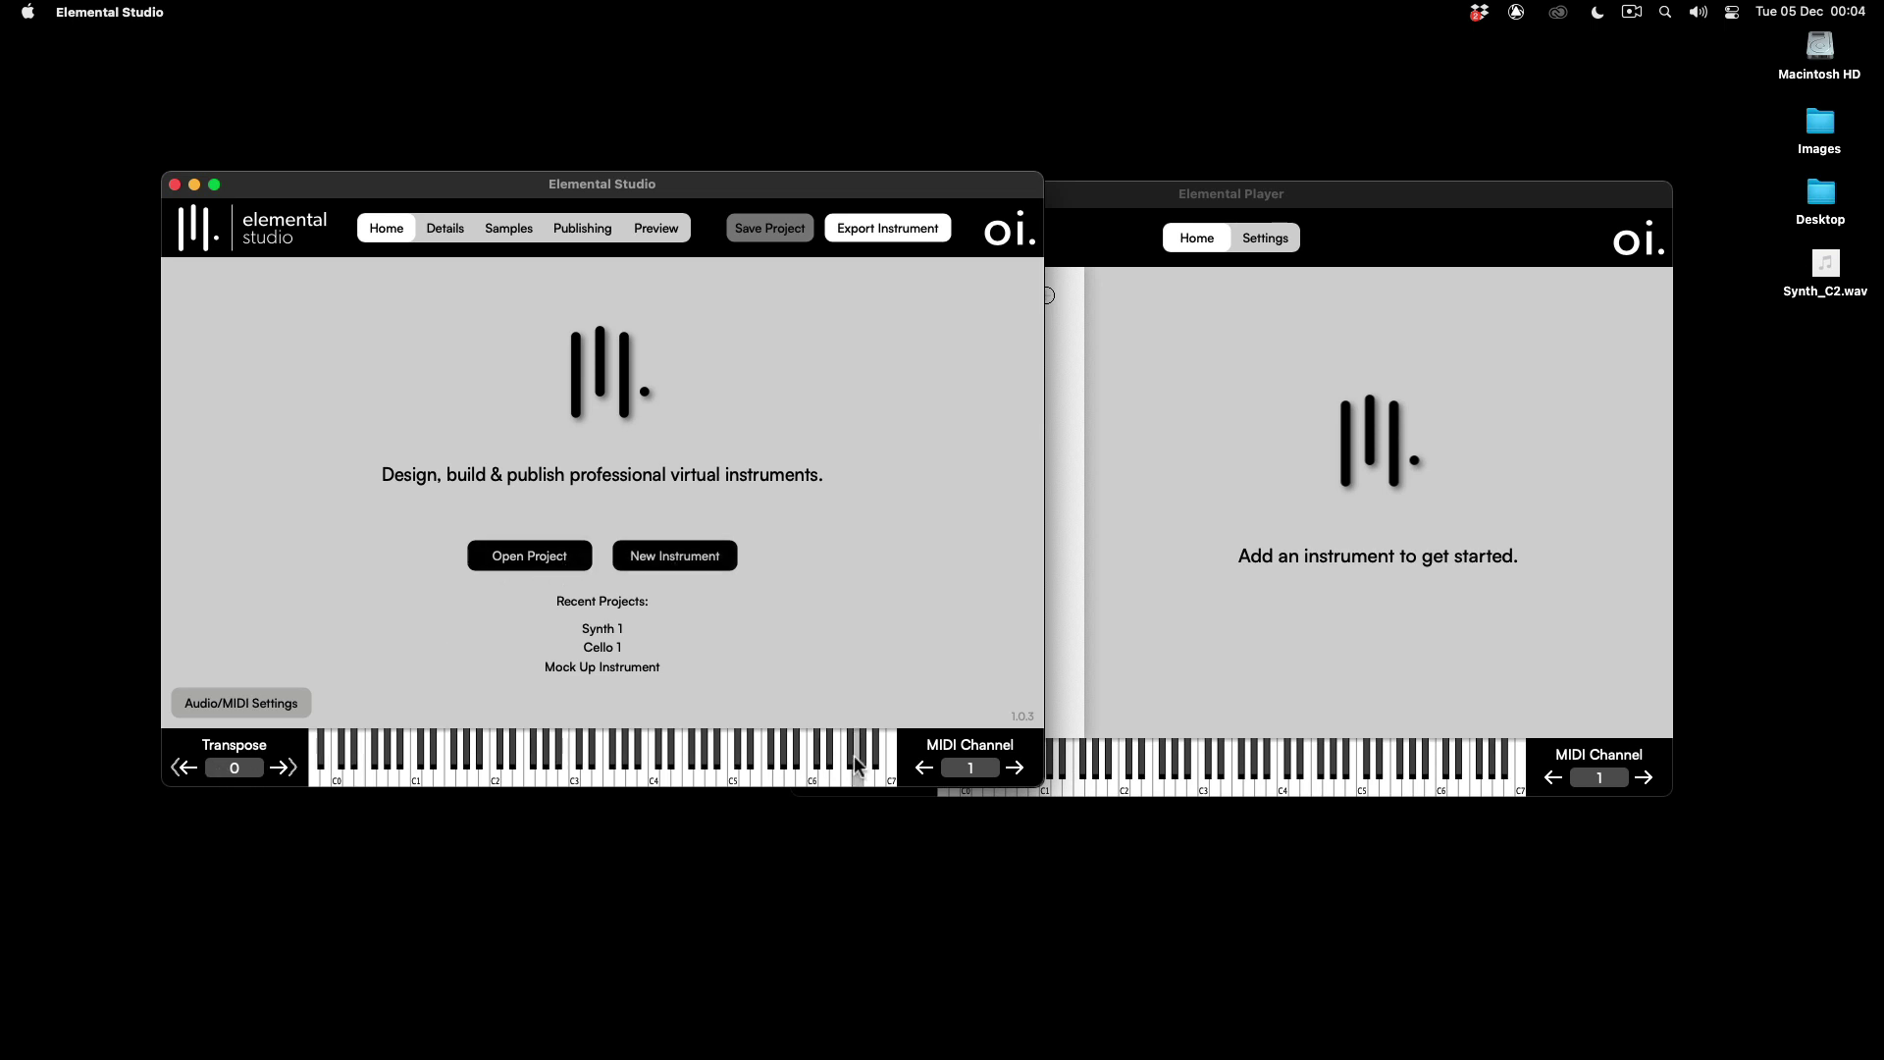
# Create a new instrument named 'Synth 1' by publisher 'GDH' with feature colour 424282.
pyautogui.click(661, 555)
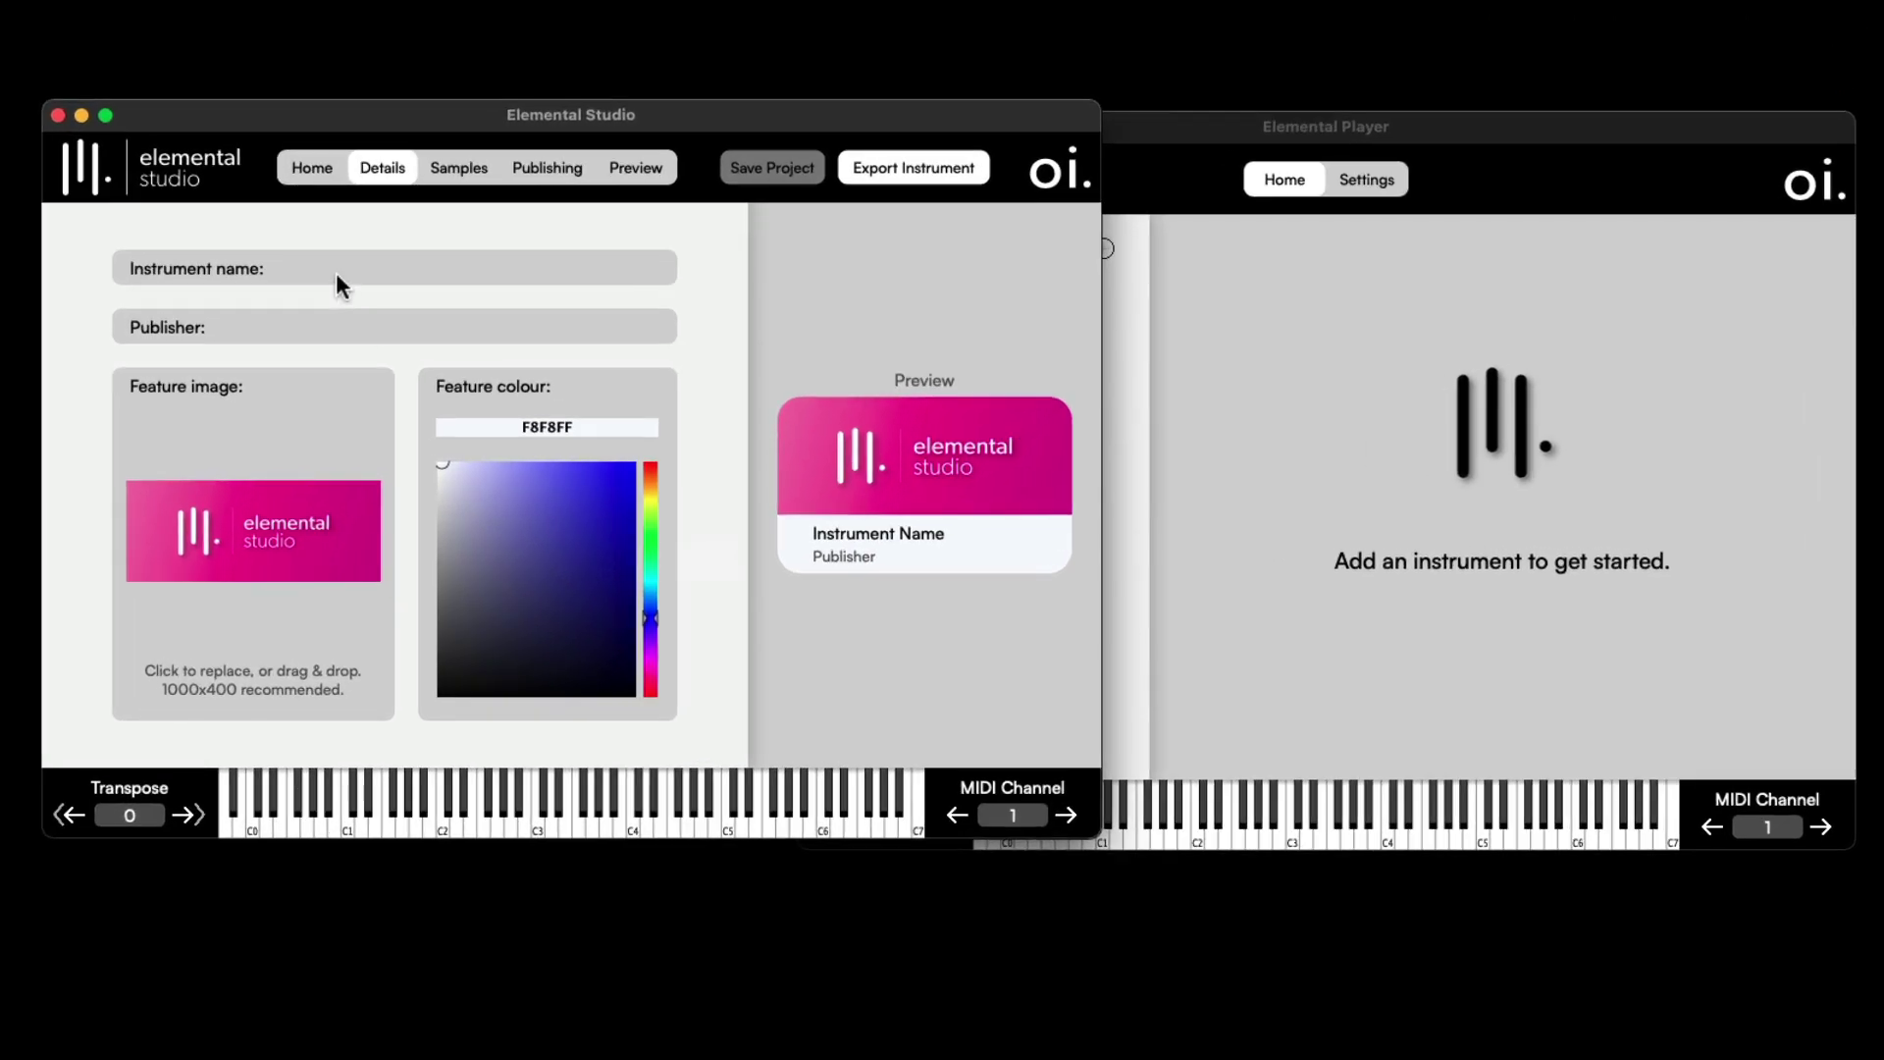
pyautogui.click(336, 271)
pyautogui.write('Synth 1')
pyautogui.click(280, 327)
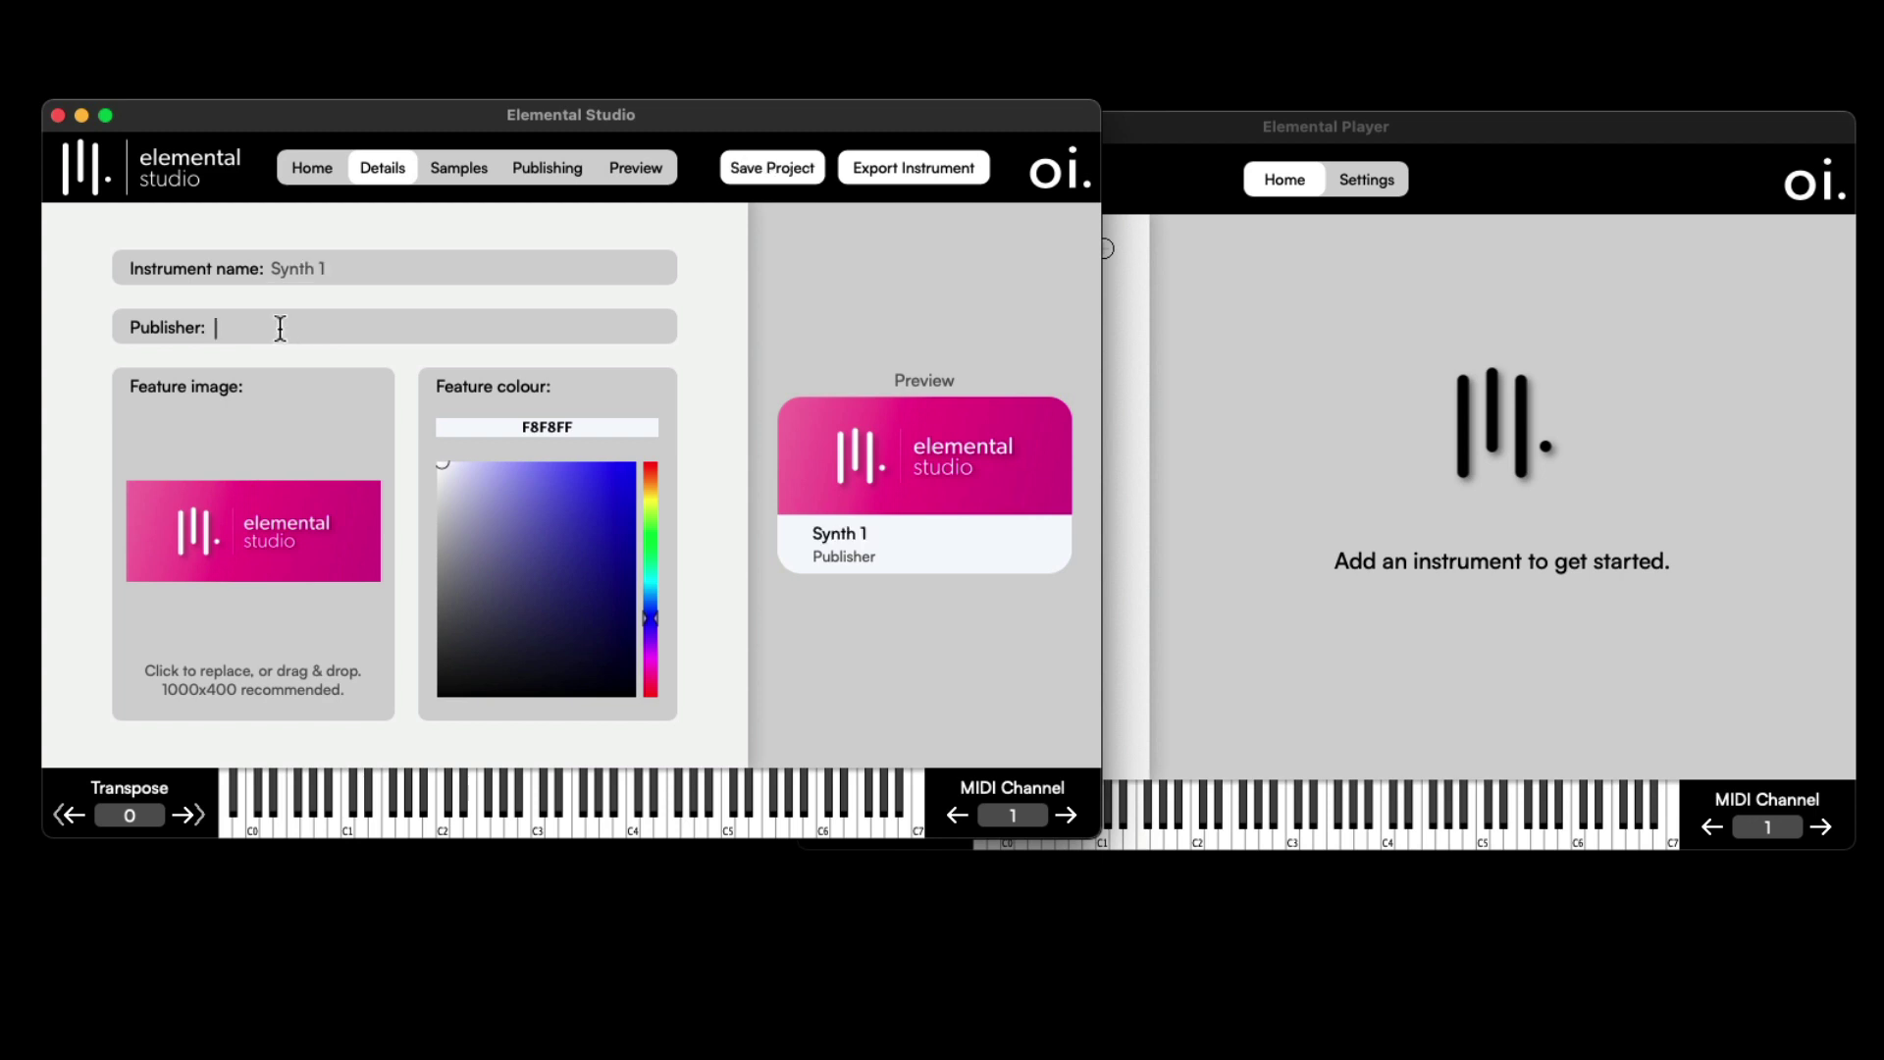
pyautogui.write('GDH')
pyautogui.moveTo(484, 471); pyautogui.dragTo(535, 577)
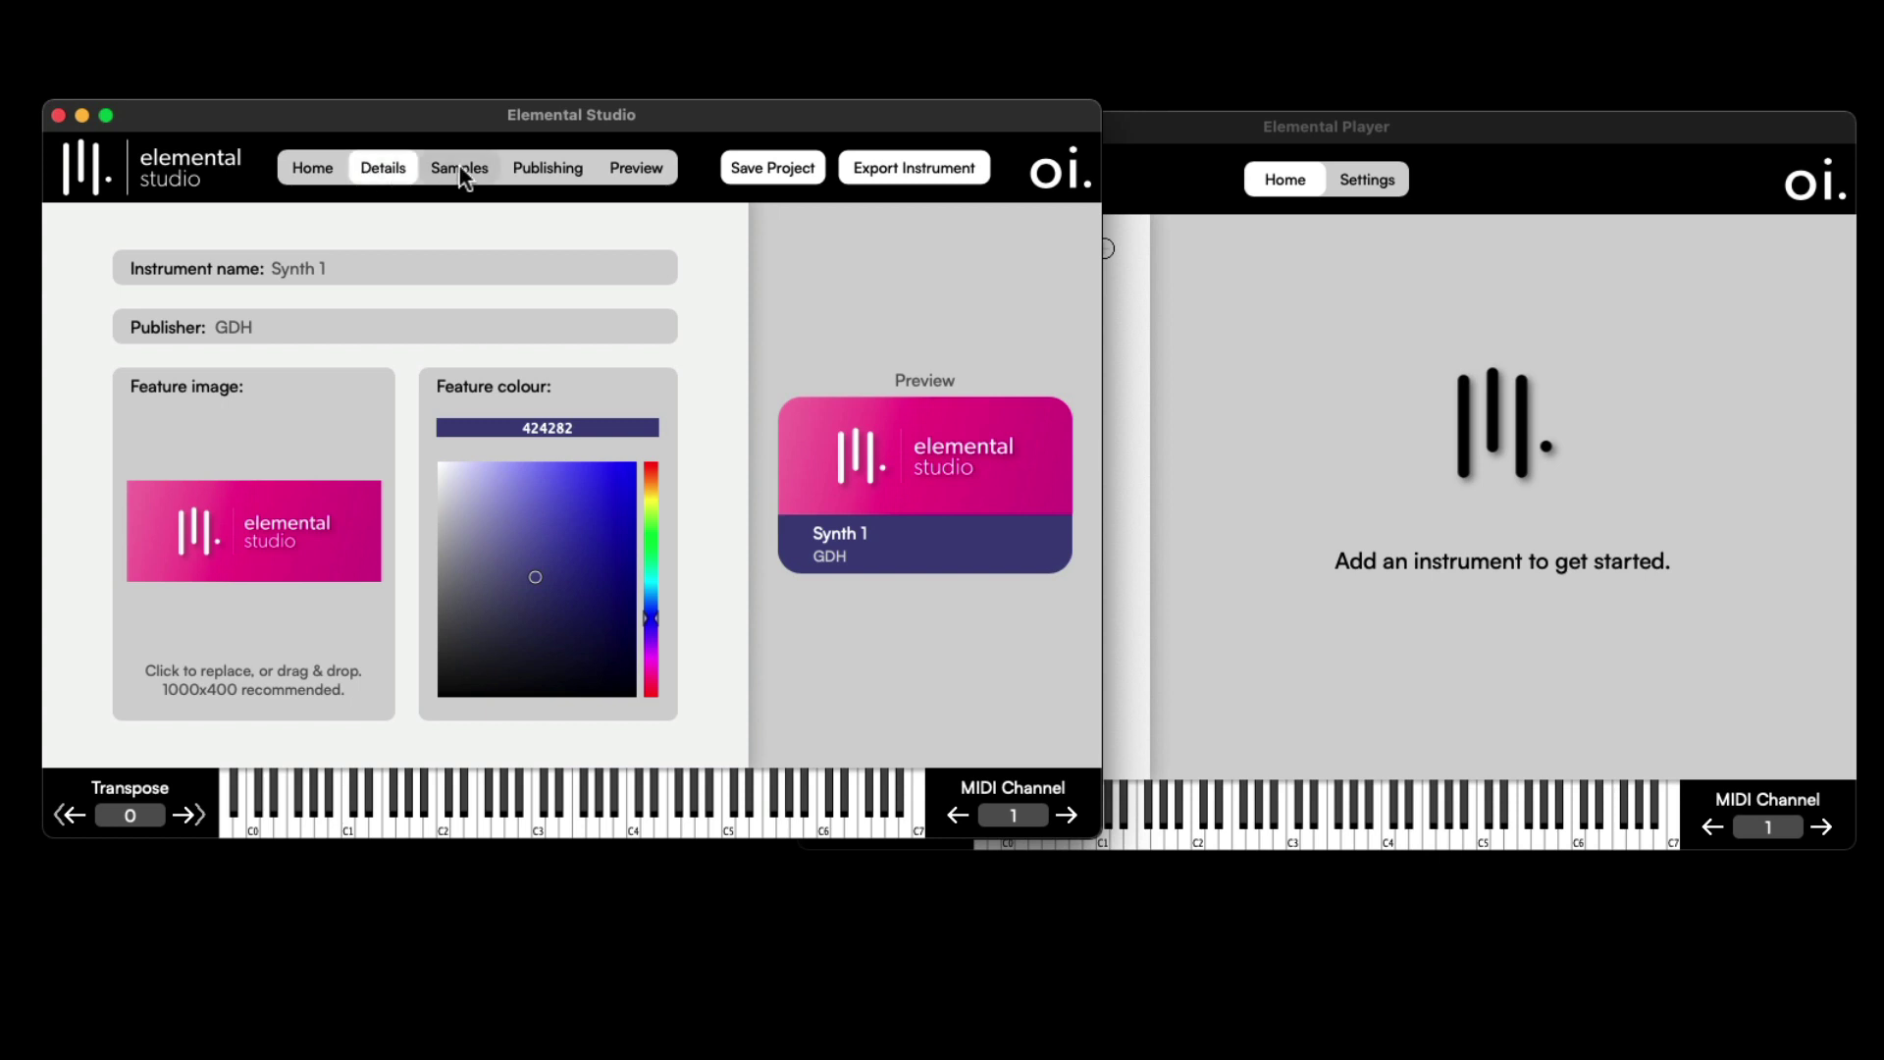
# Save the project as 'Synth 1' in Elemental Studio > Instruments and show the Samples page.
pyautogui.click(791, 173)
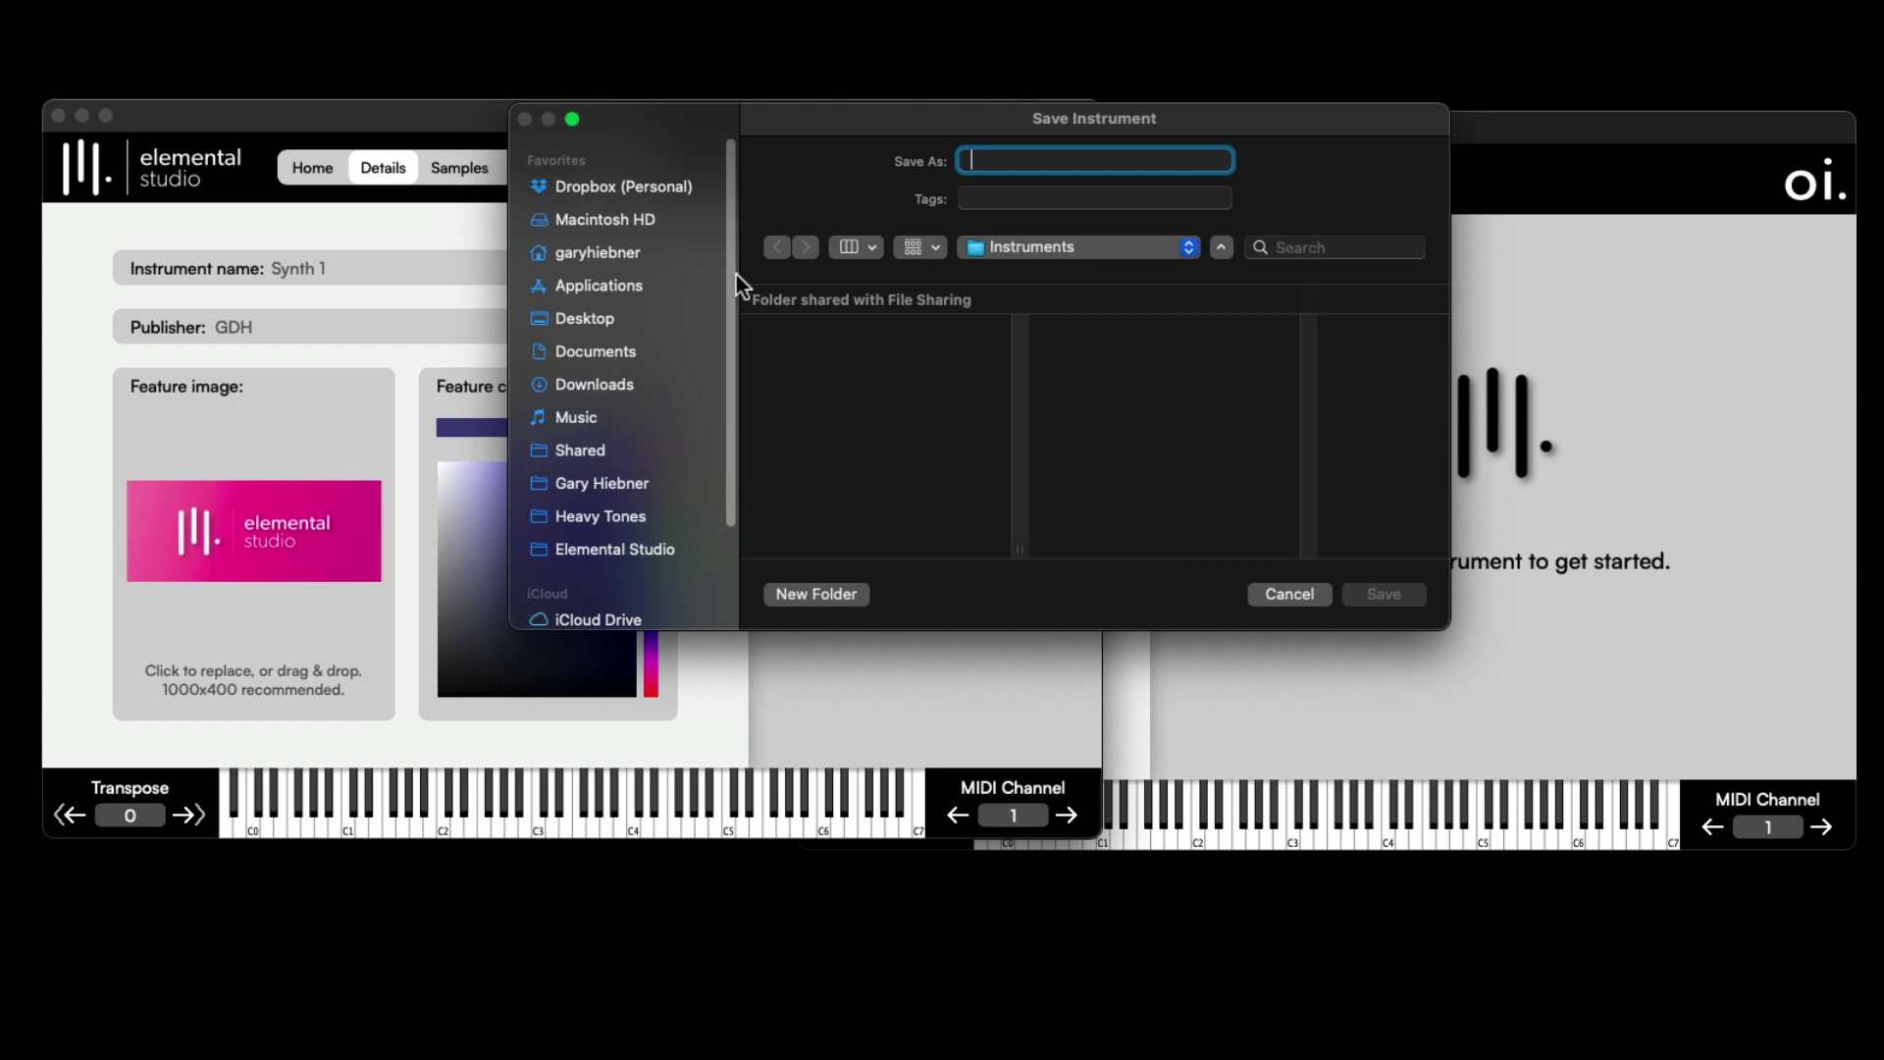
pyautogui.click(605, 547)
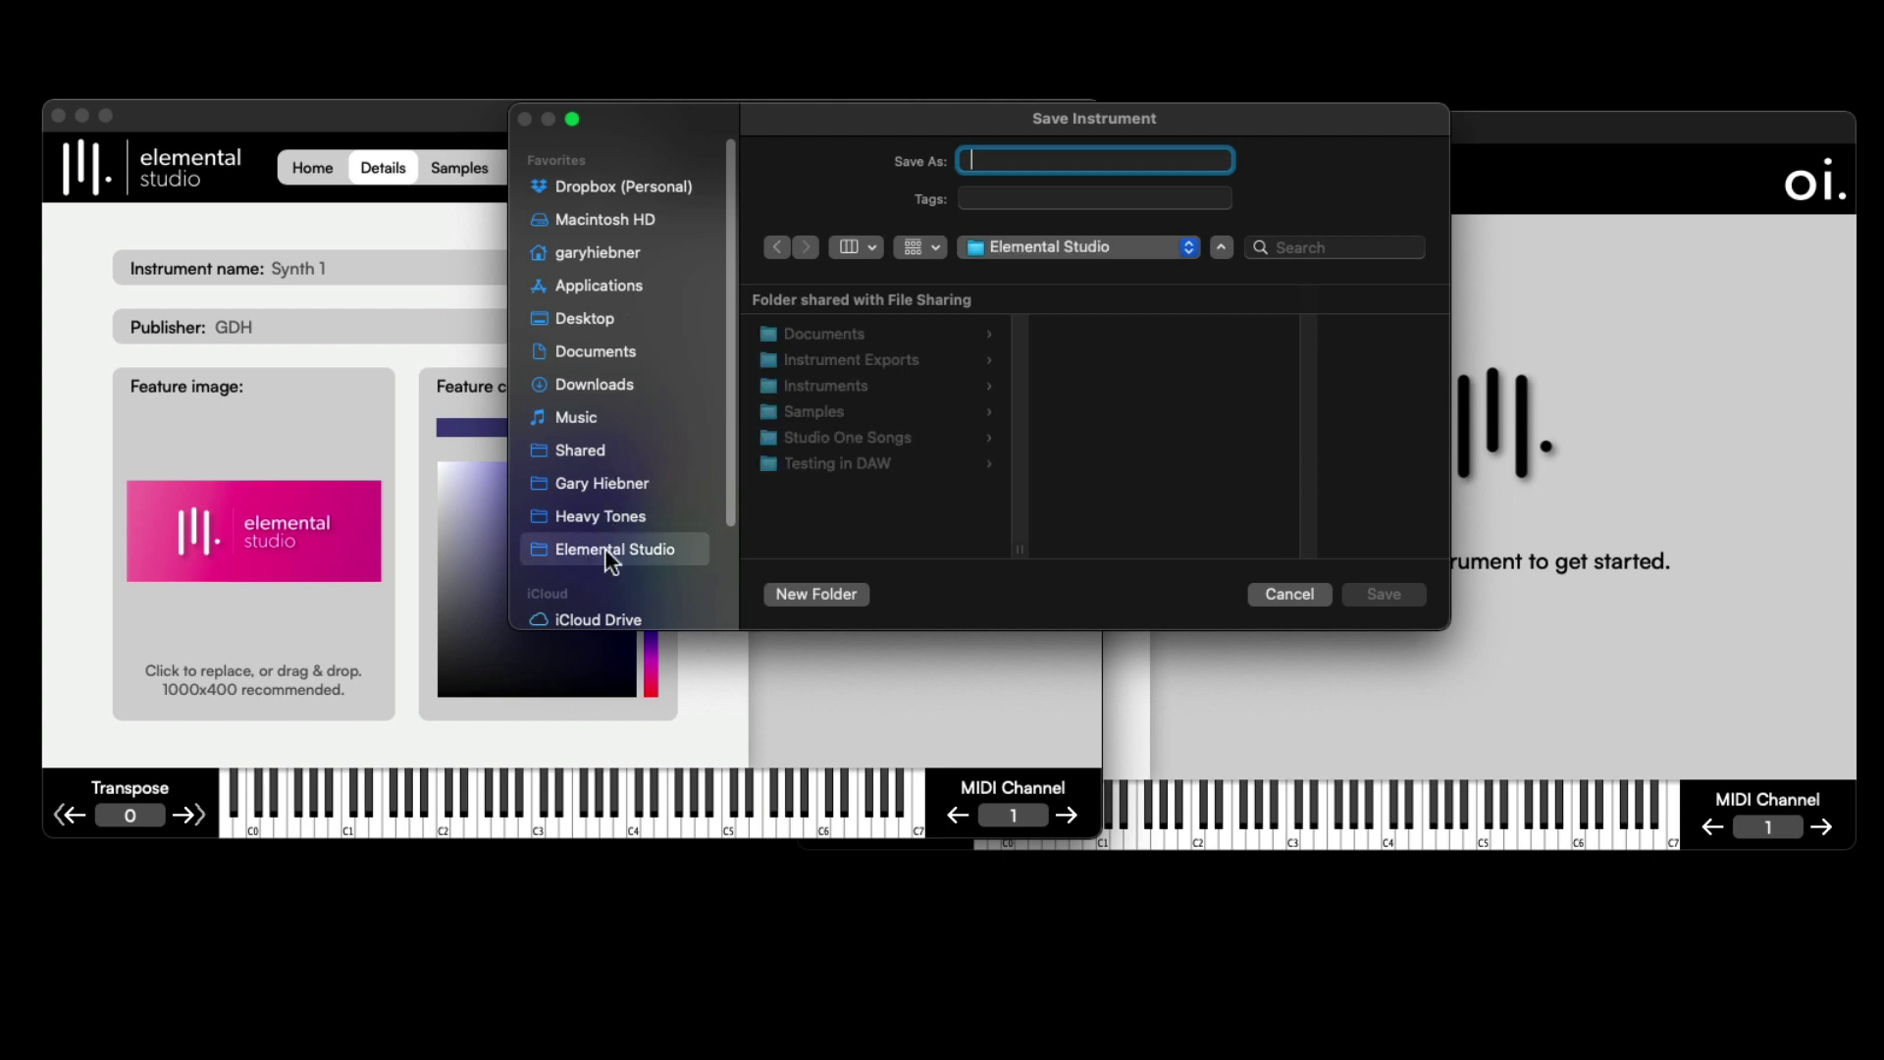
pyautogui.click(805, 391)
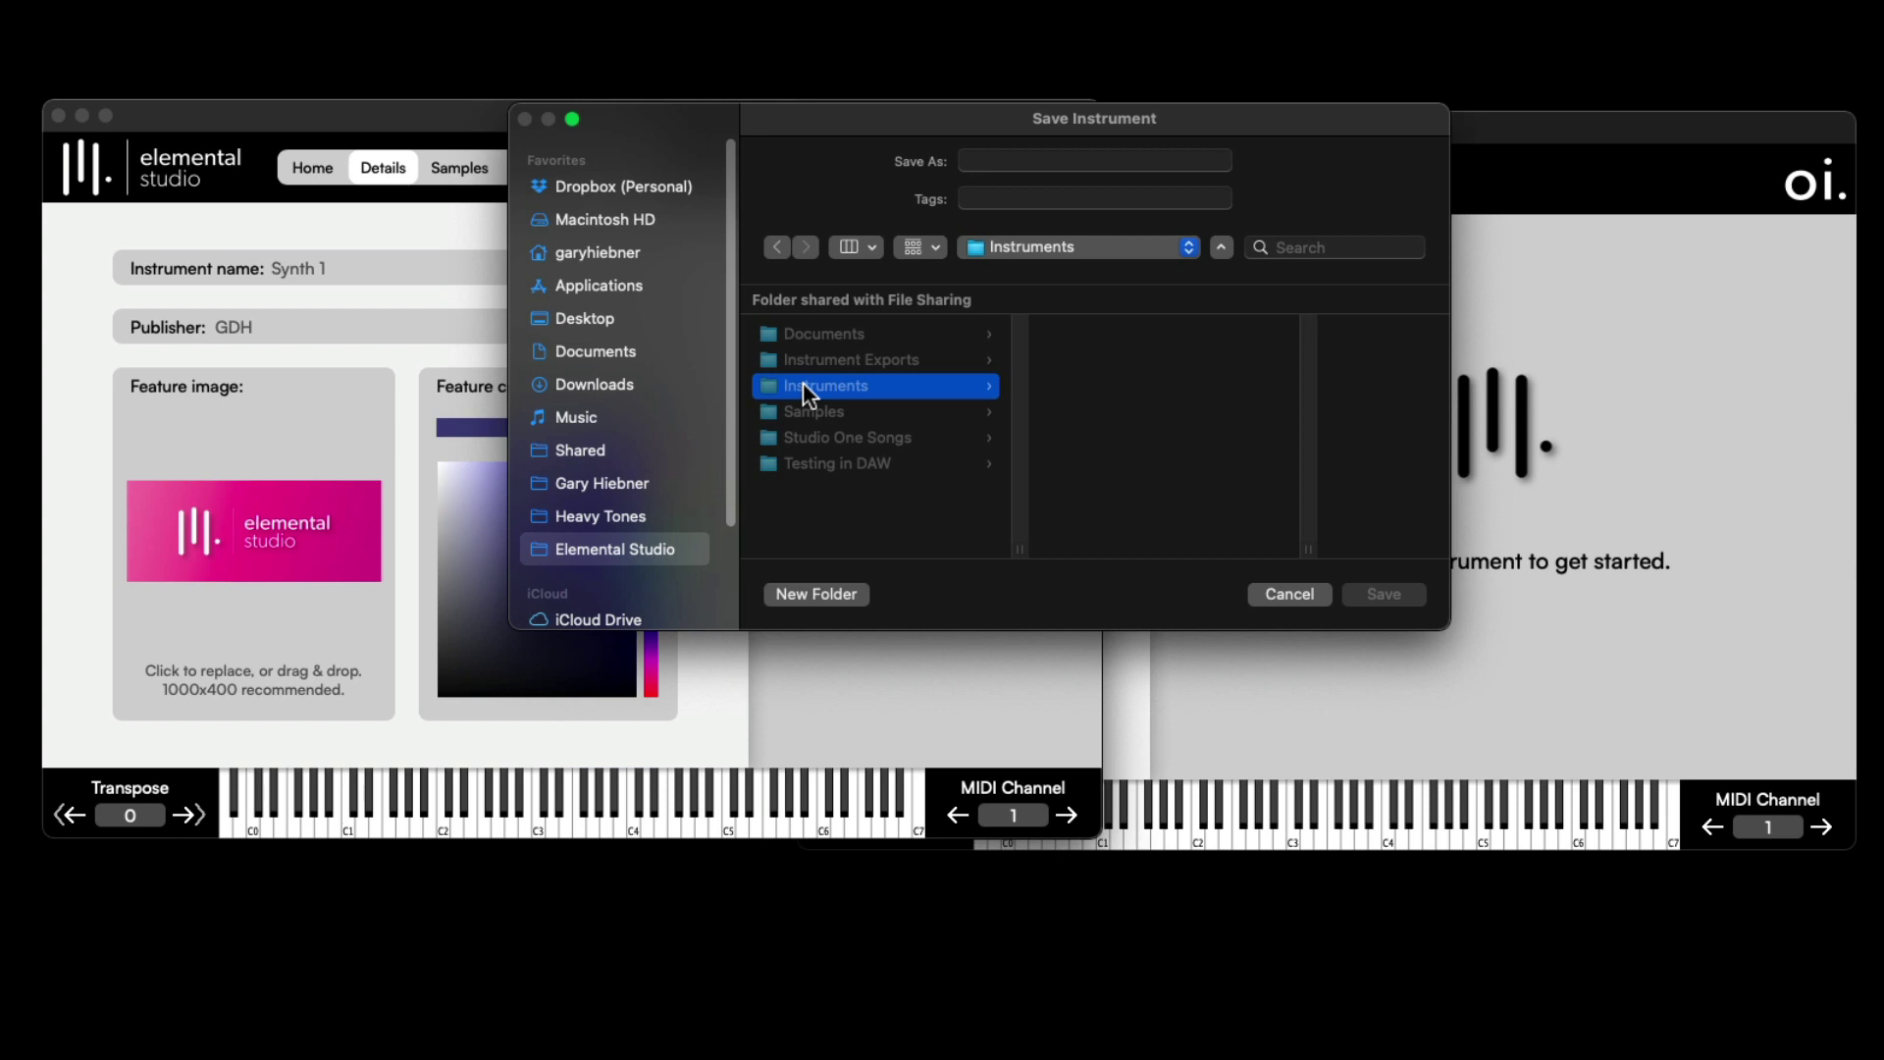
pyautogui.click(1006, 159)
pyautogui.write('Synth 1')
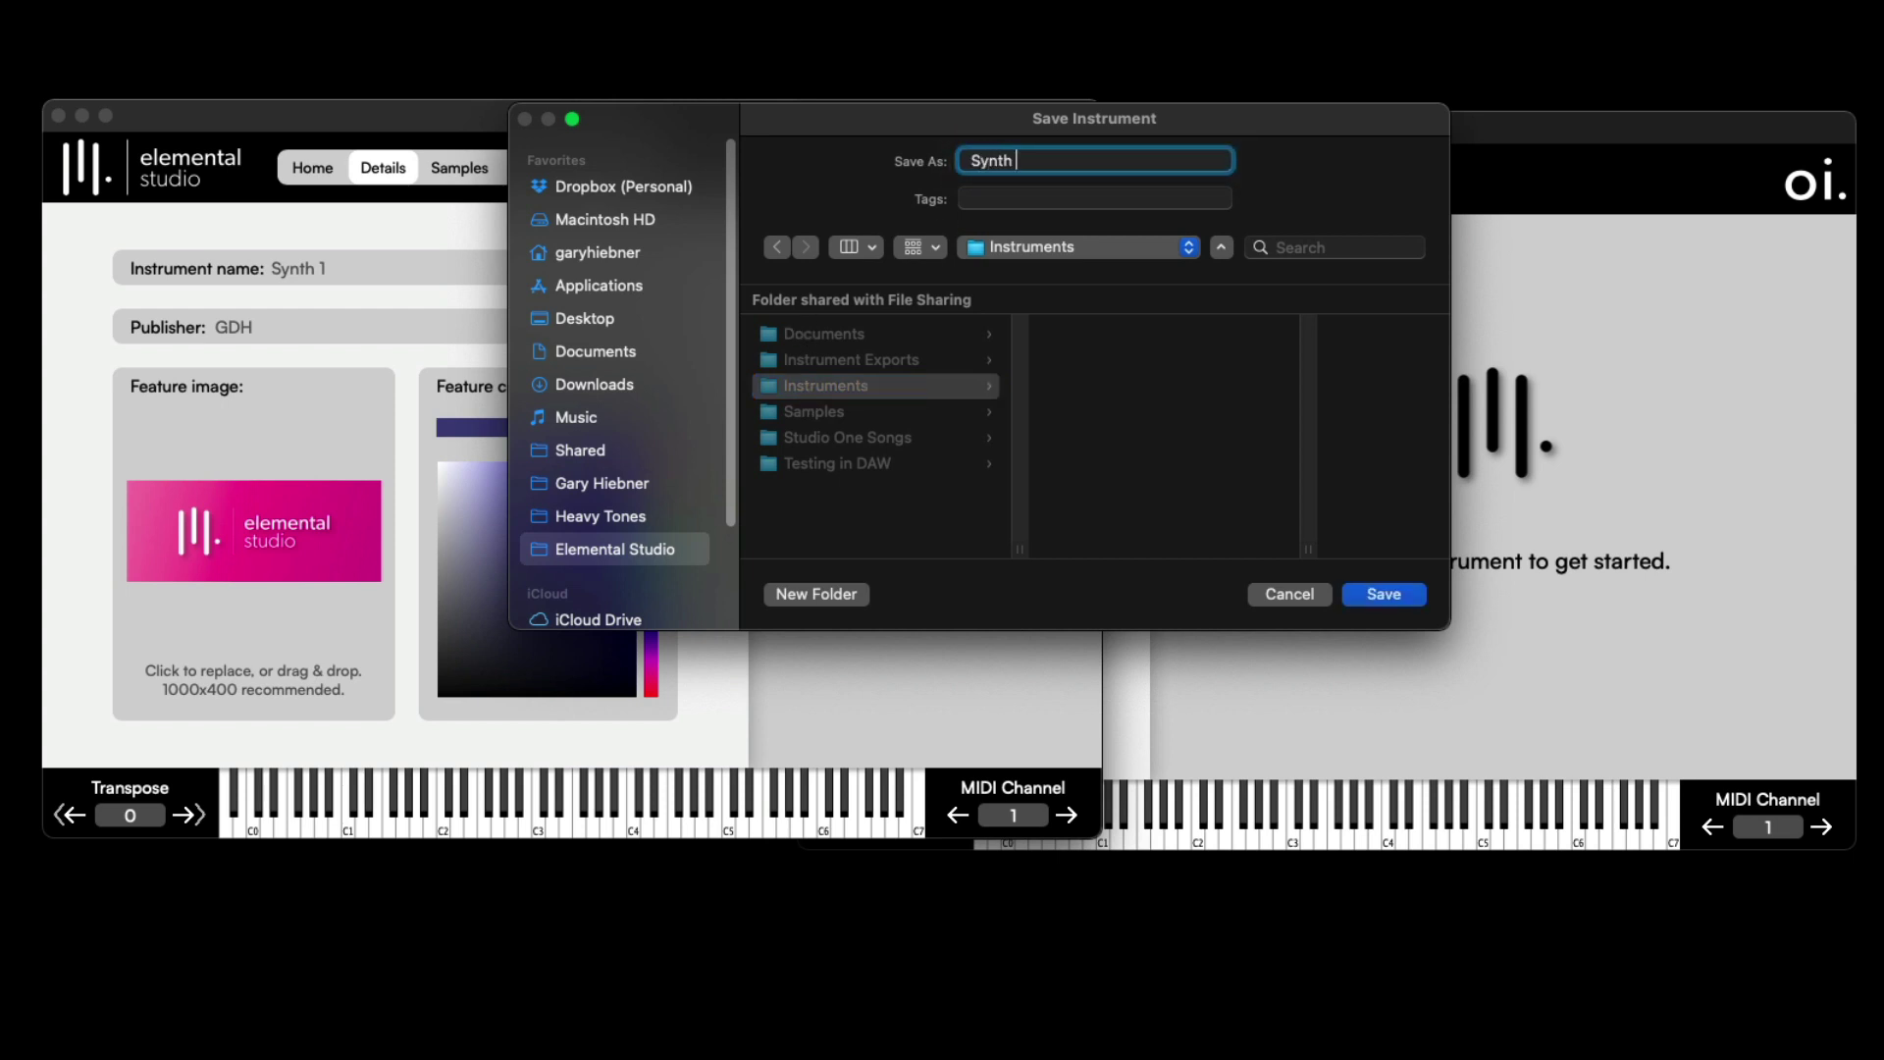
pyautogui.click(1379, 591)
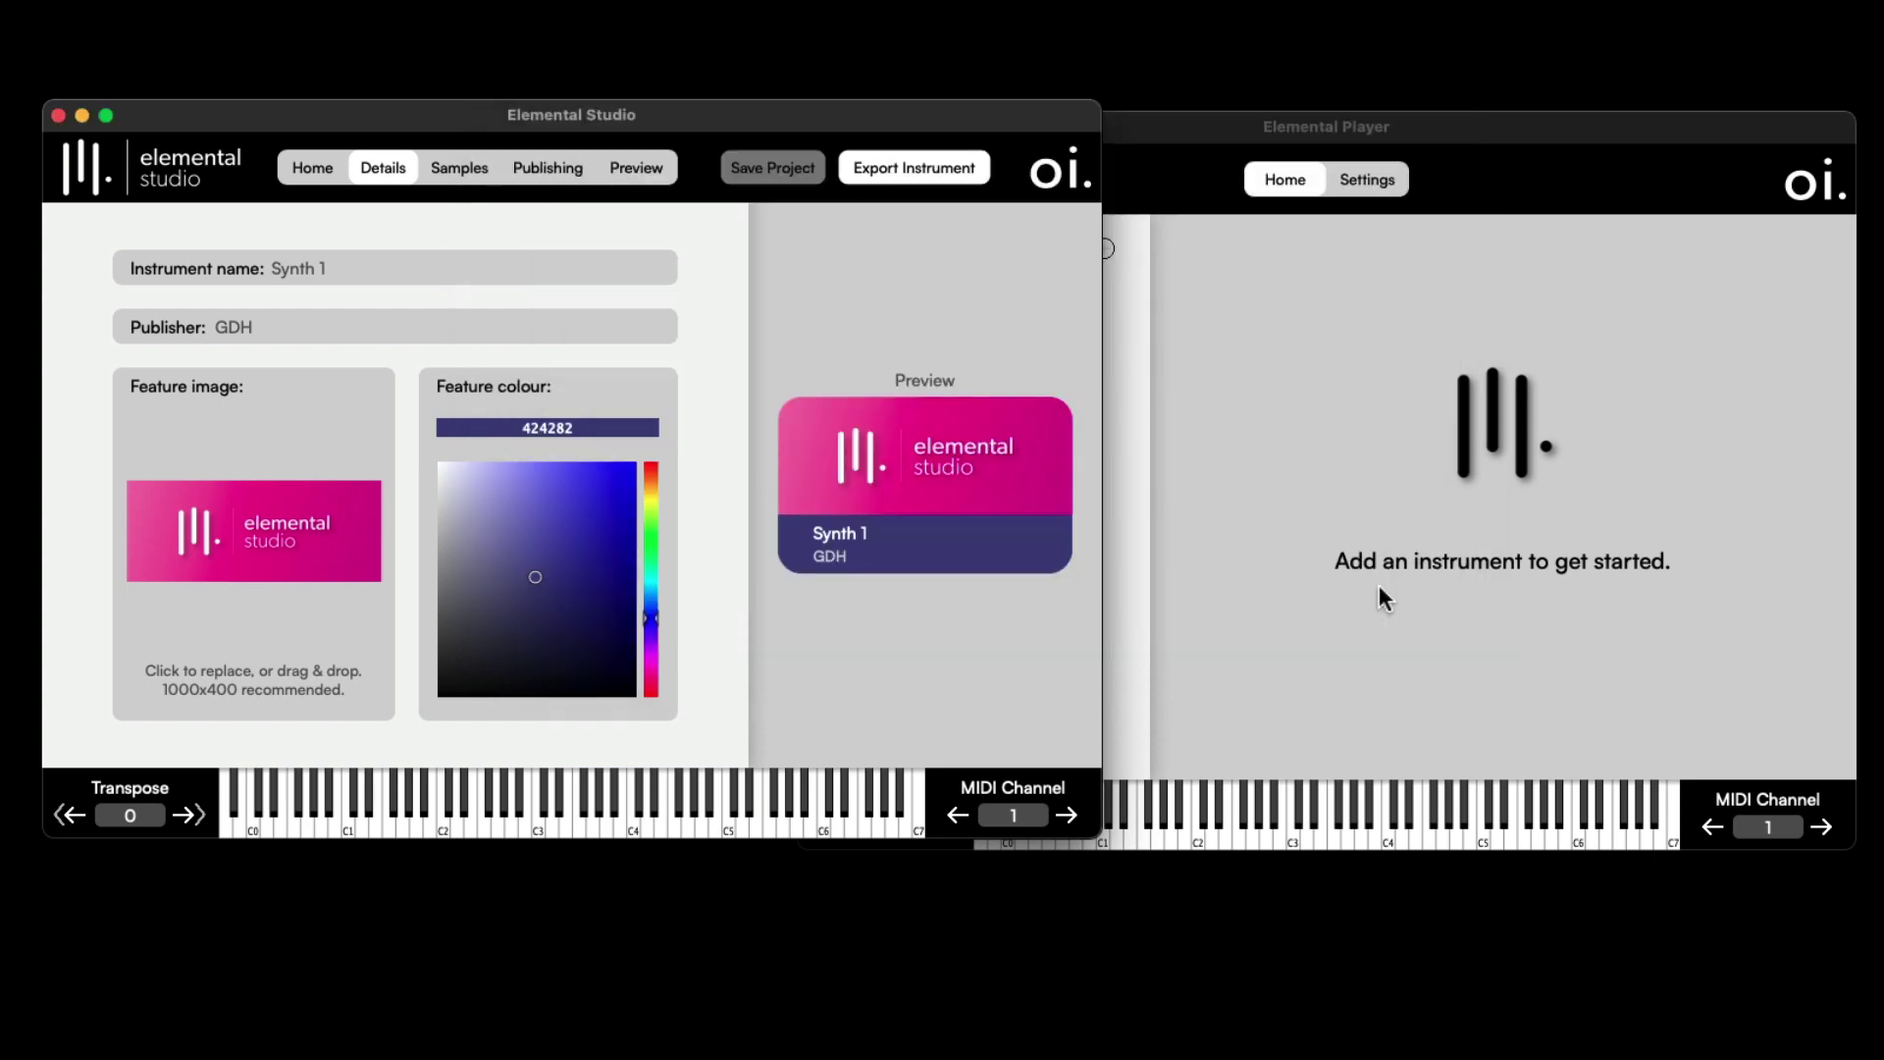
pyautogui.click(452, 176)
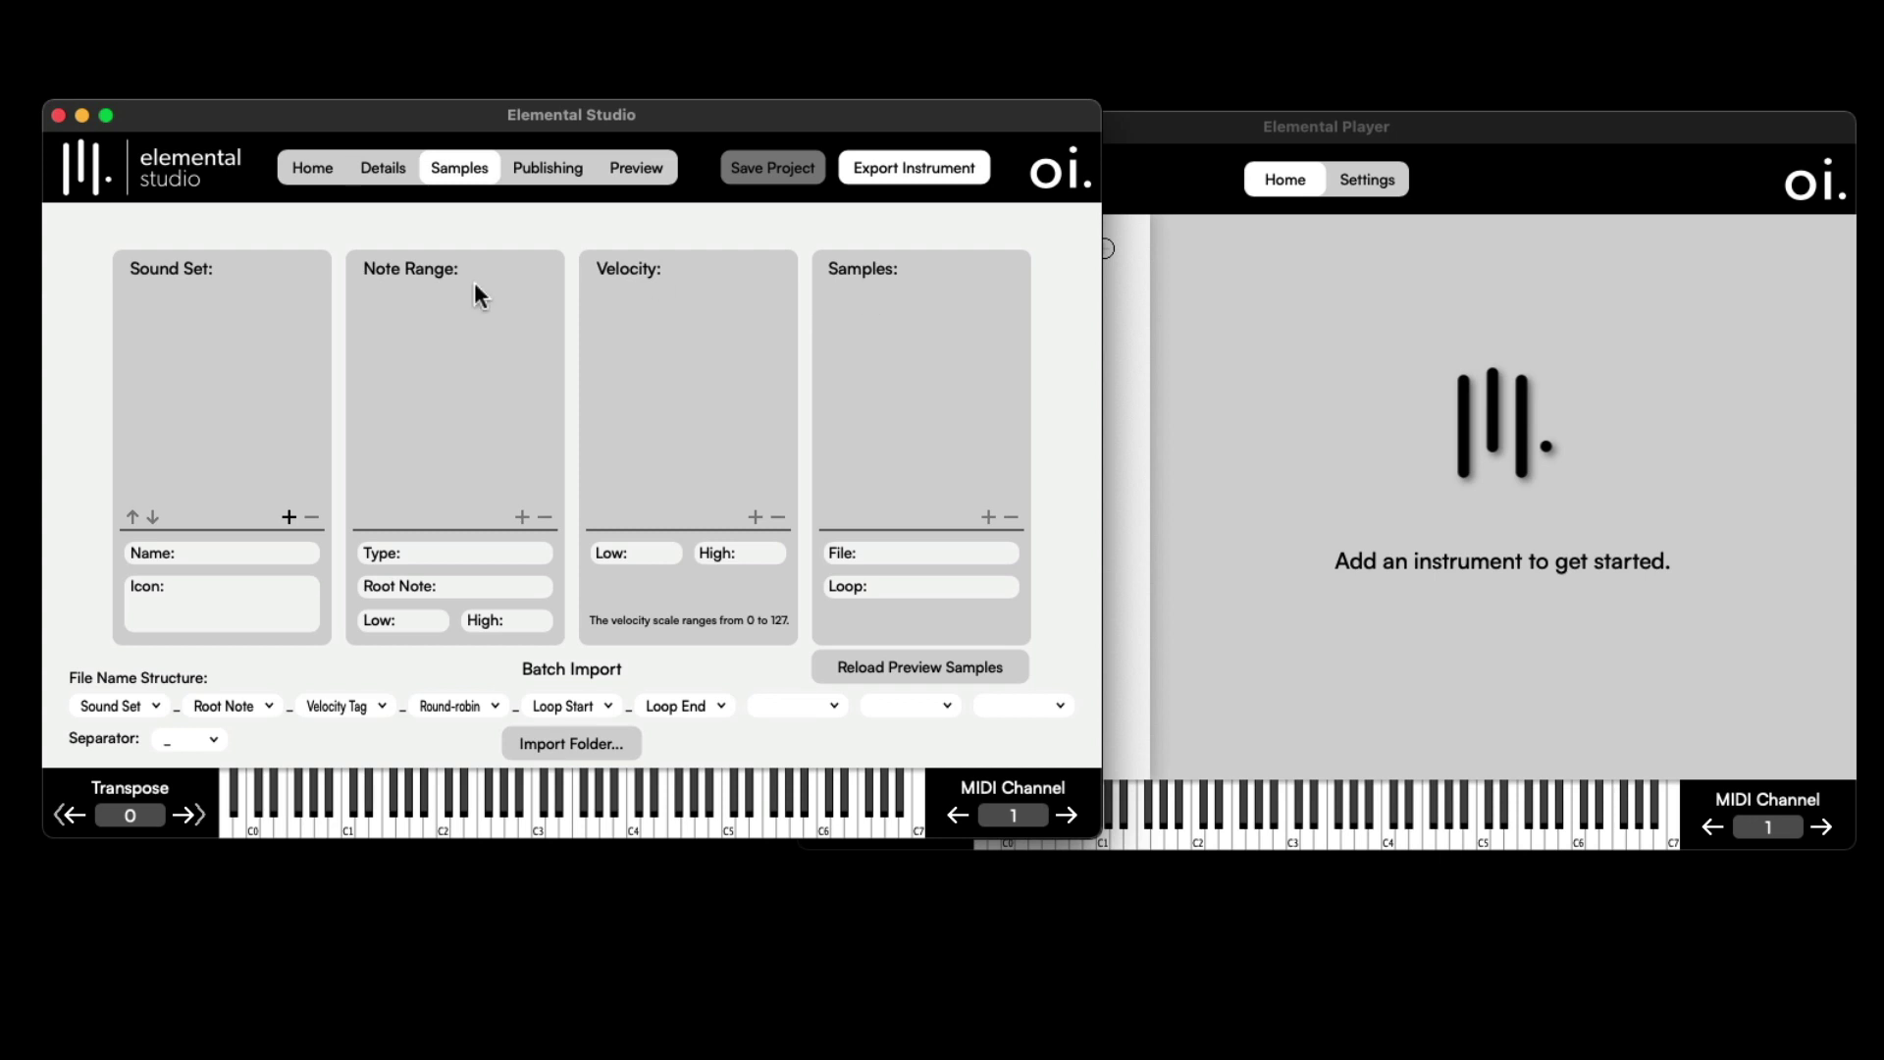
# Add a new sound set and rename it 'Synth'.
pyautogui.click(287, 517)
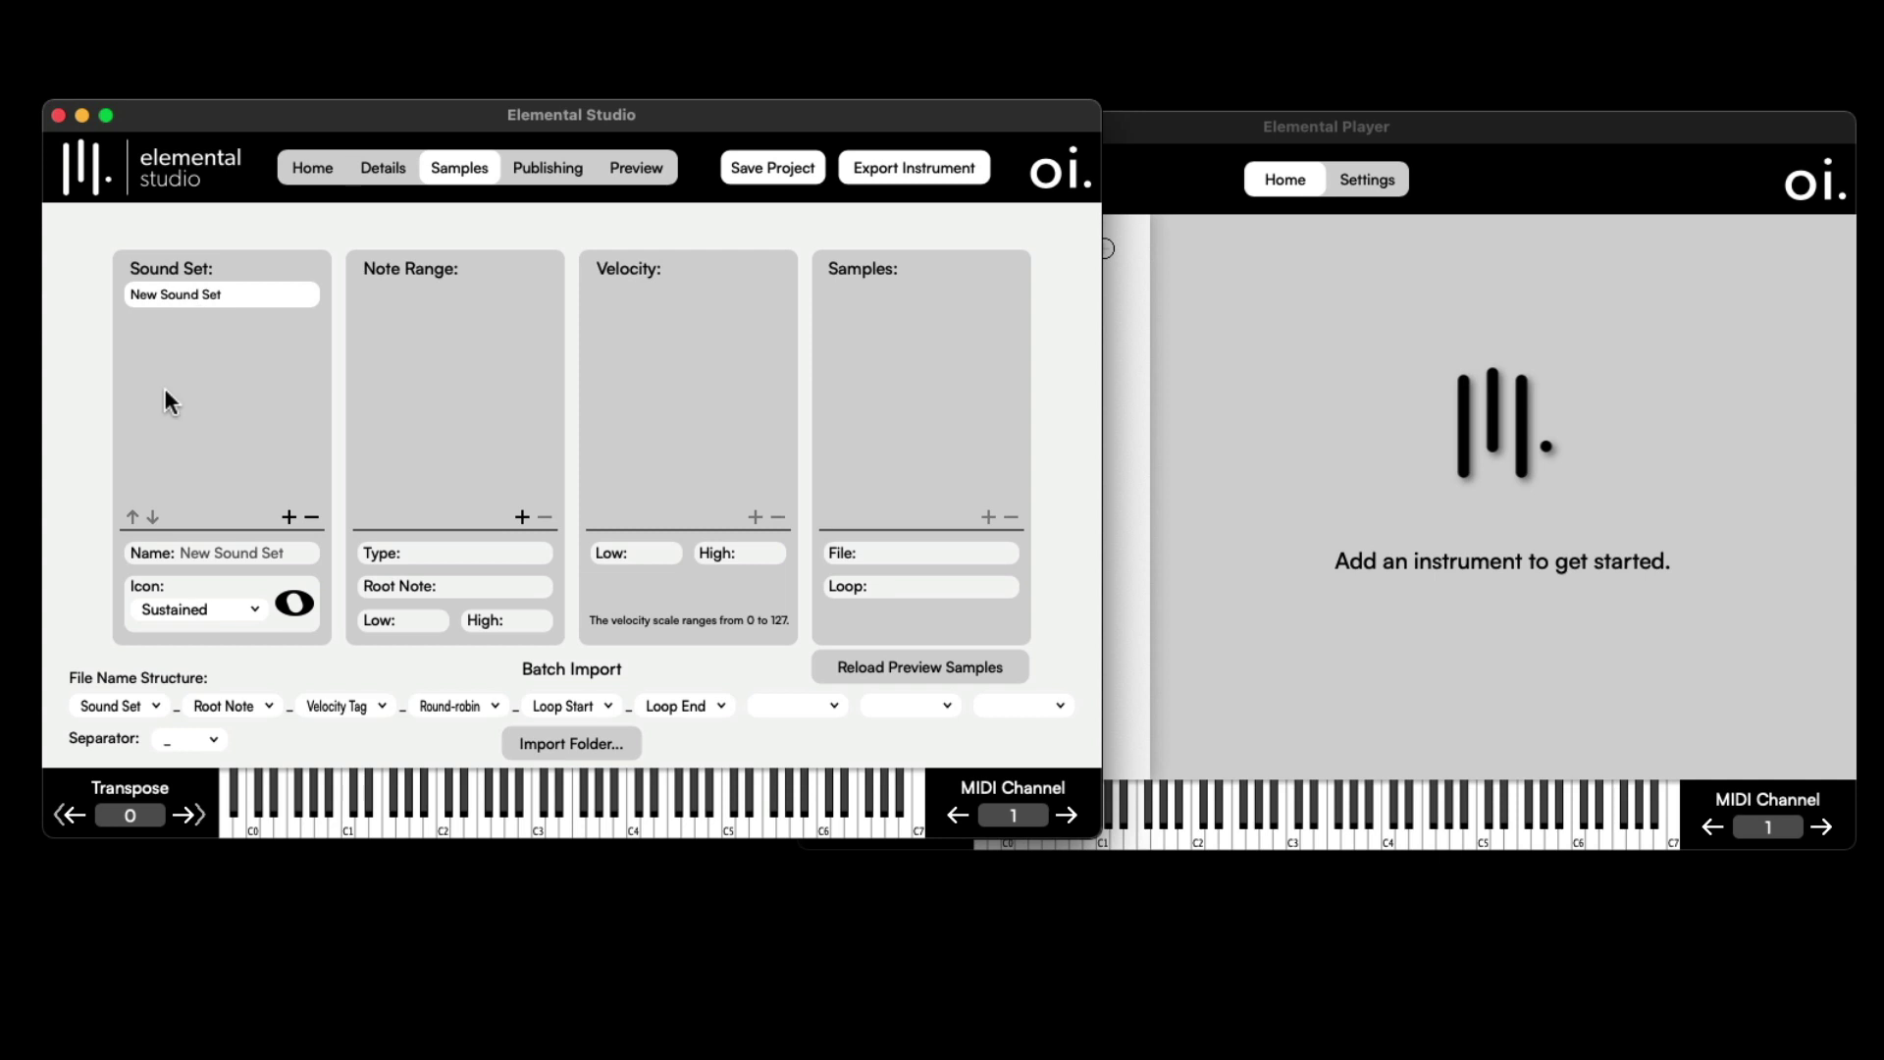
pyautogui.click(206, 554)
pyautogui.write('Synth')
pyautogui.click(457, 381)
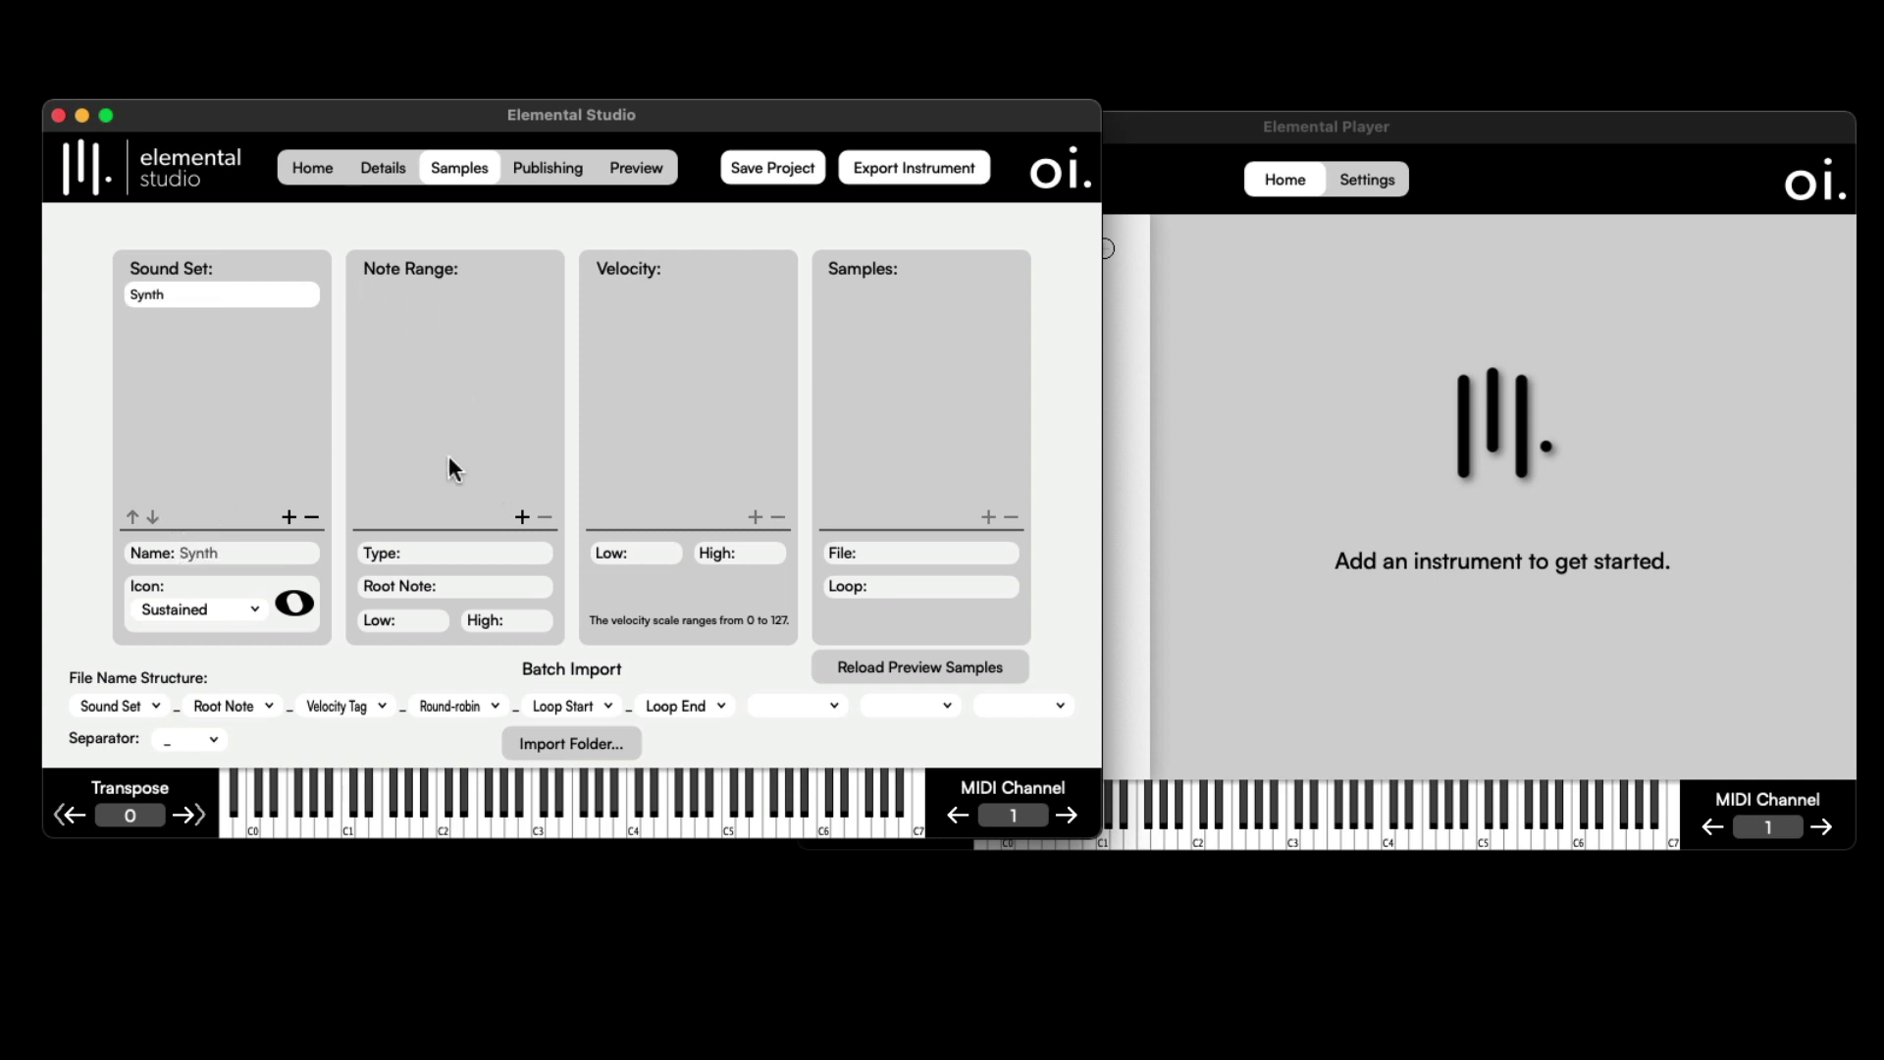
# Add a note range, a 0–127 velocity layer and an empty sample slot.
pyautogui.click(522, 517)
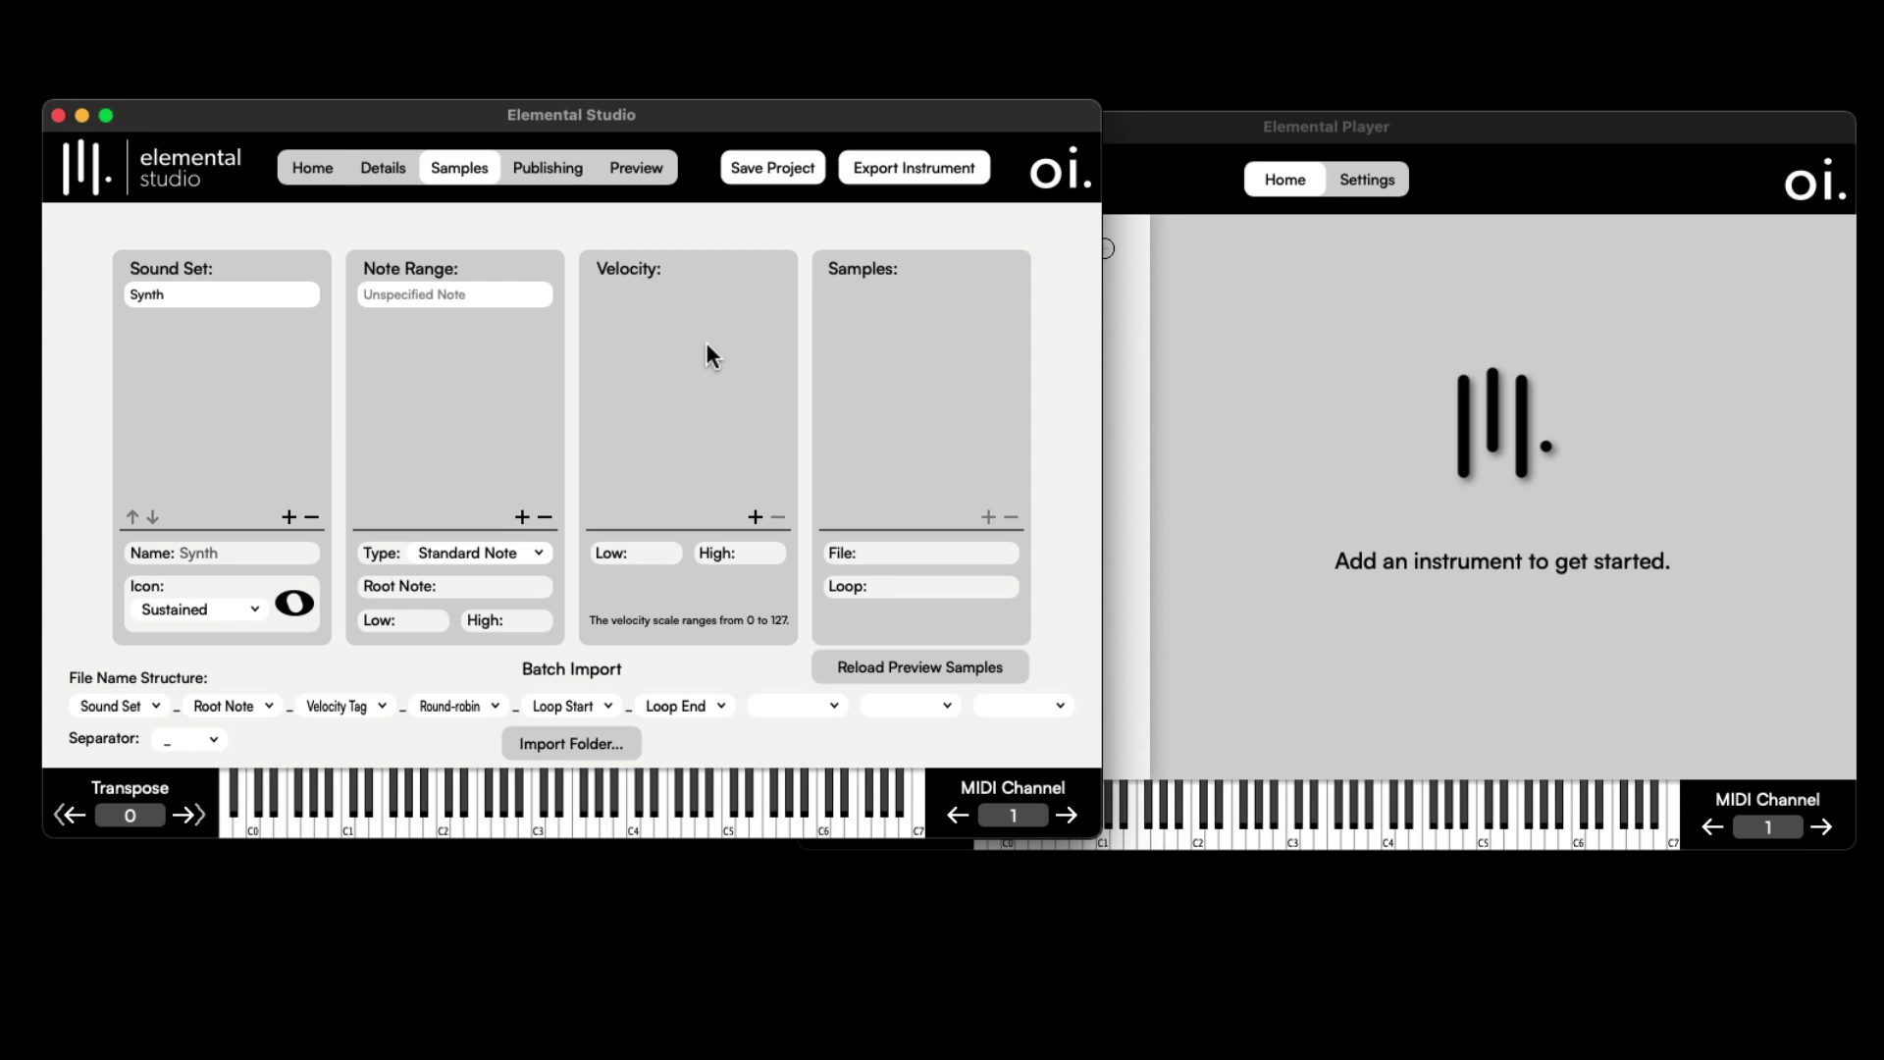
pyautogui.click(755, 517)
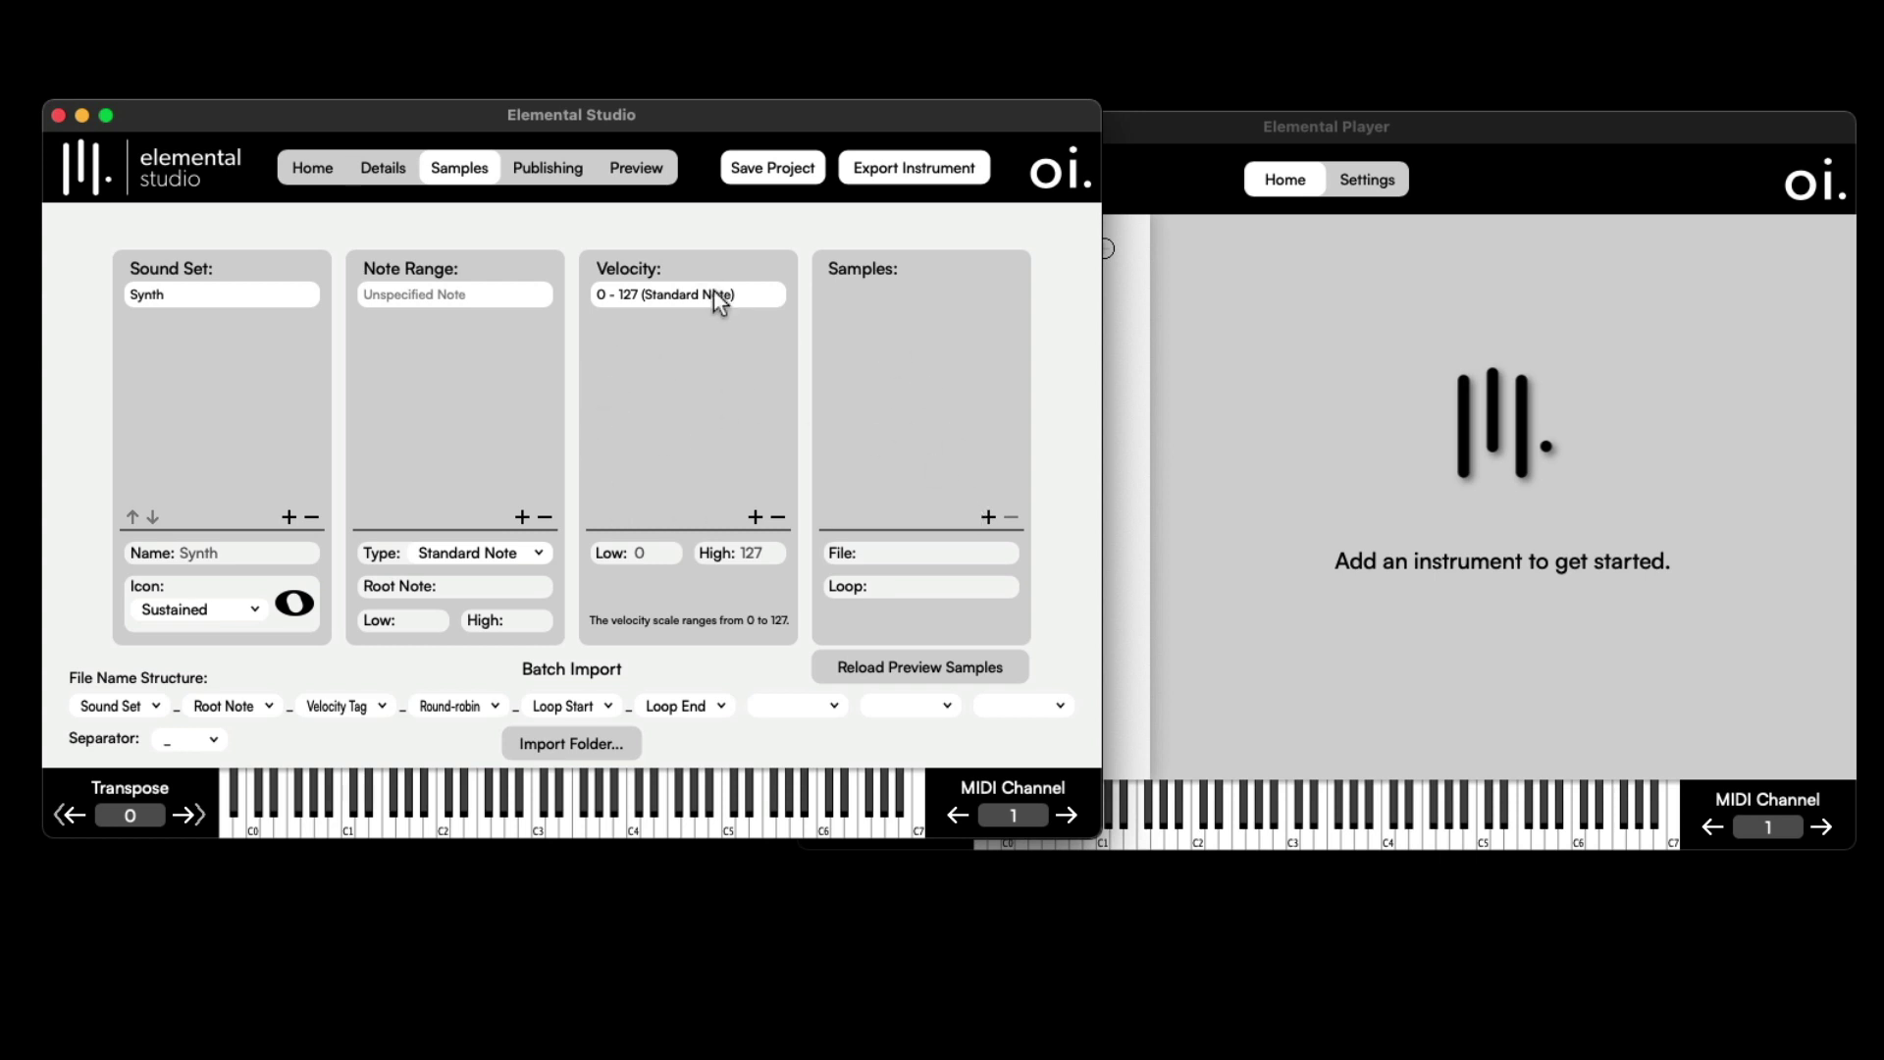
pyautogui.click(988, 516)
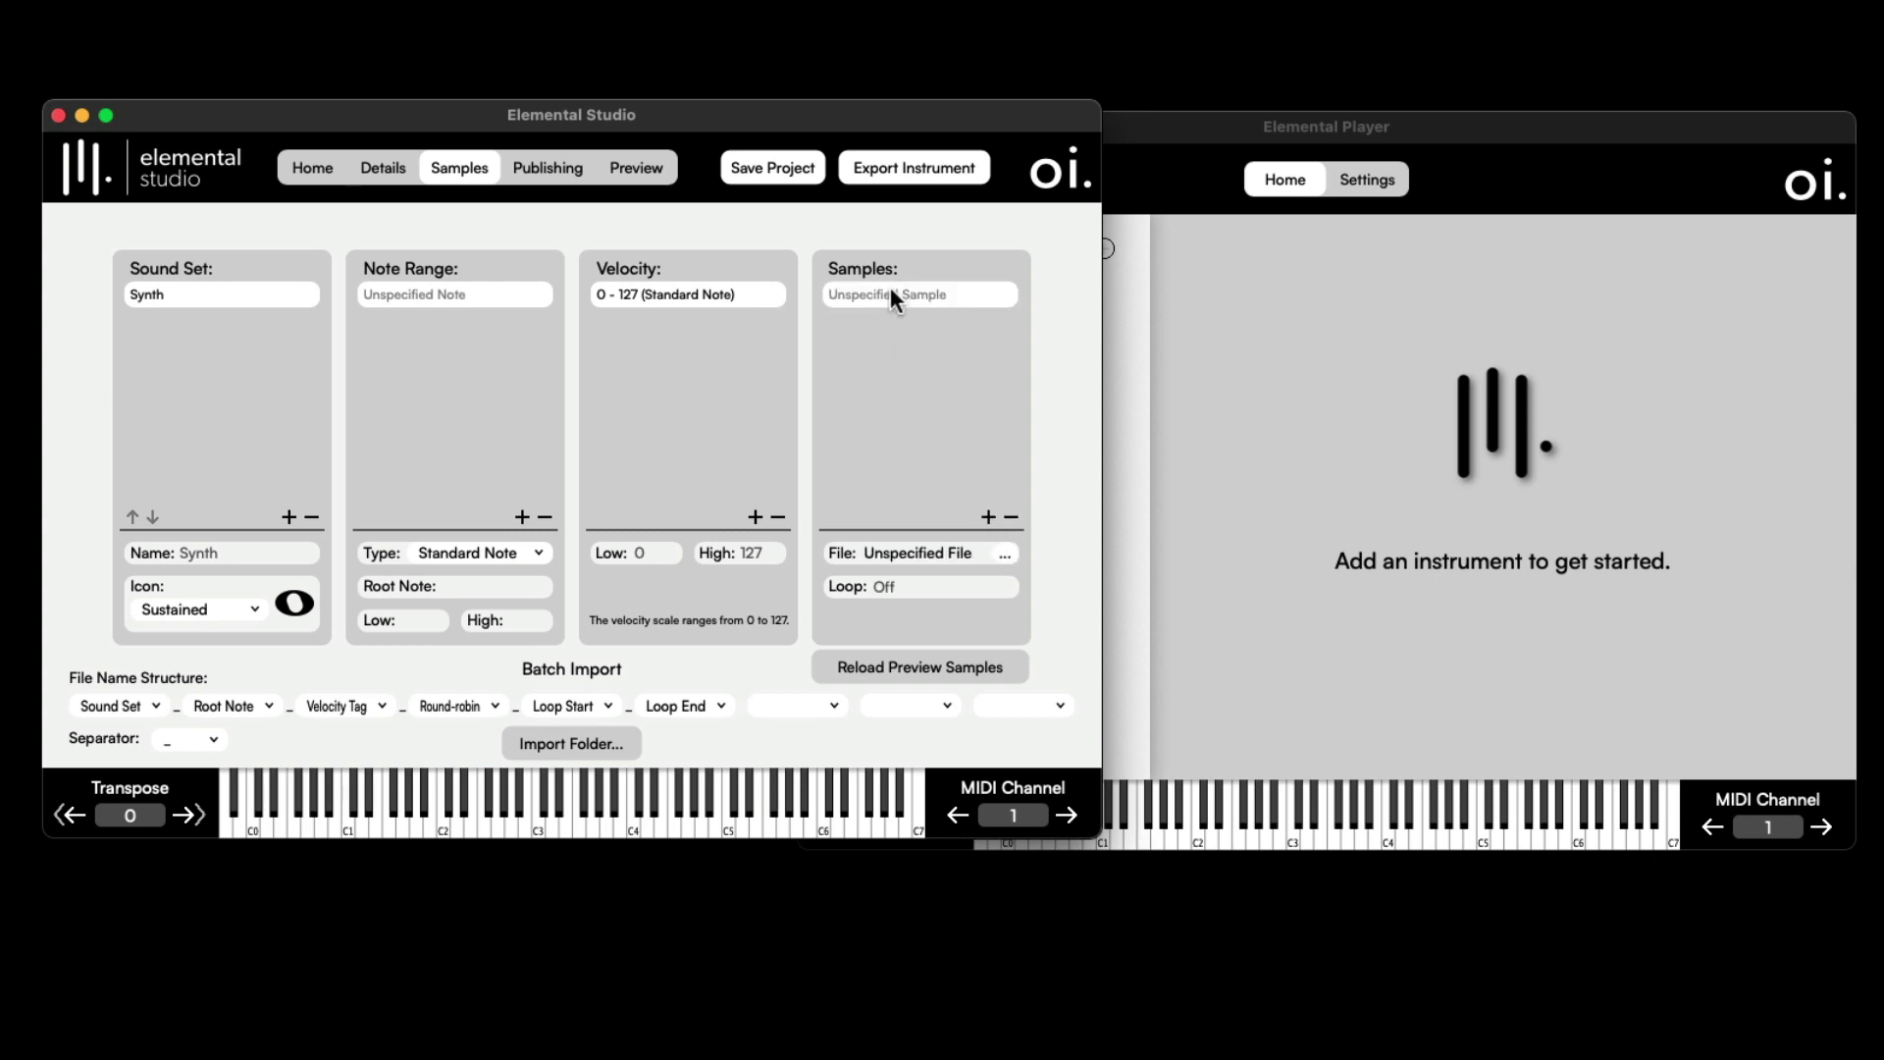
# Load Synth_C2.wav from the Desktop into the sample slot.
pyautogui.click(1004, 557)
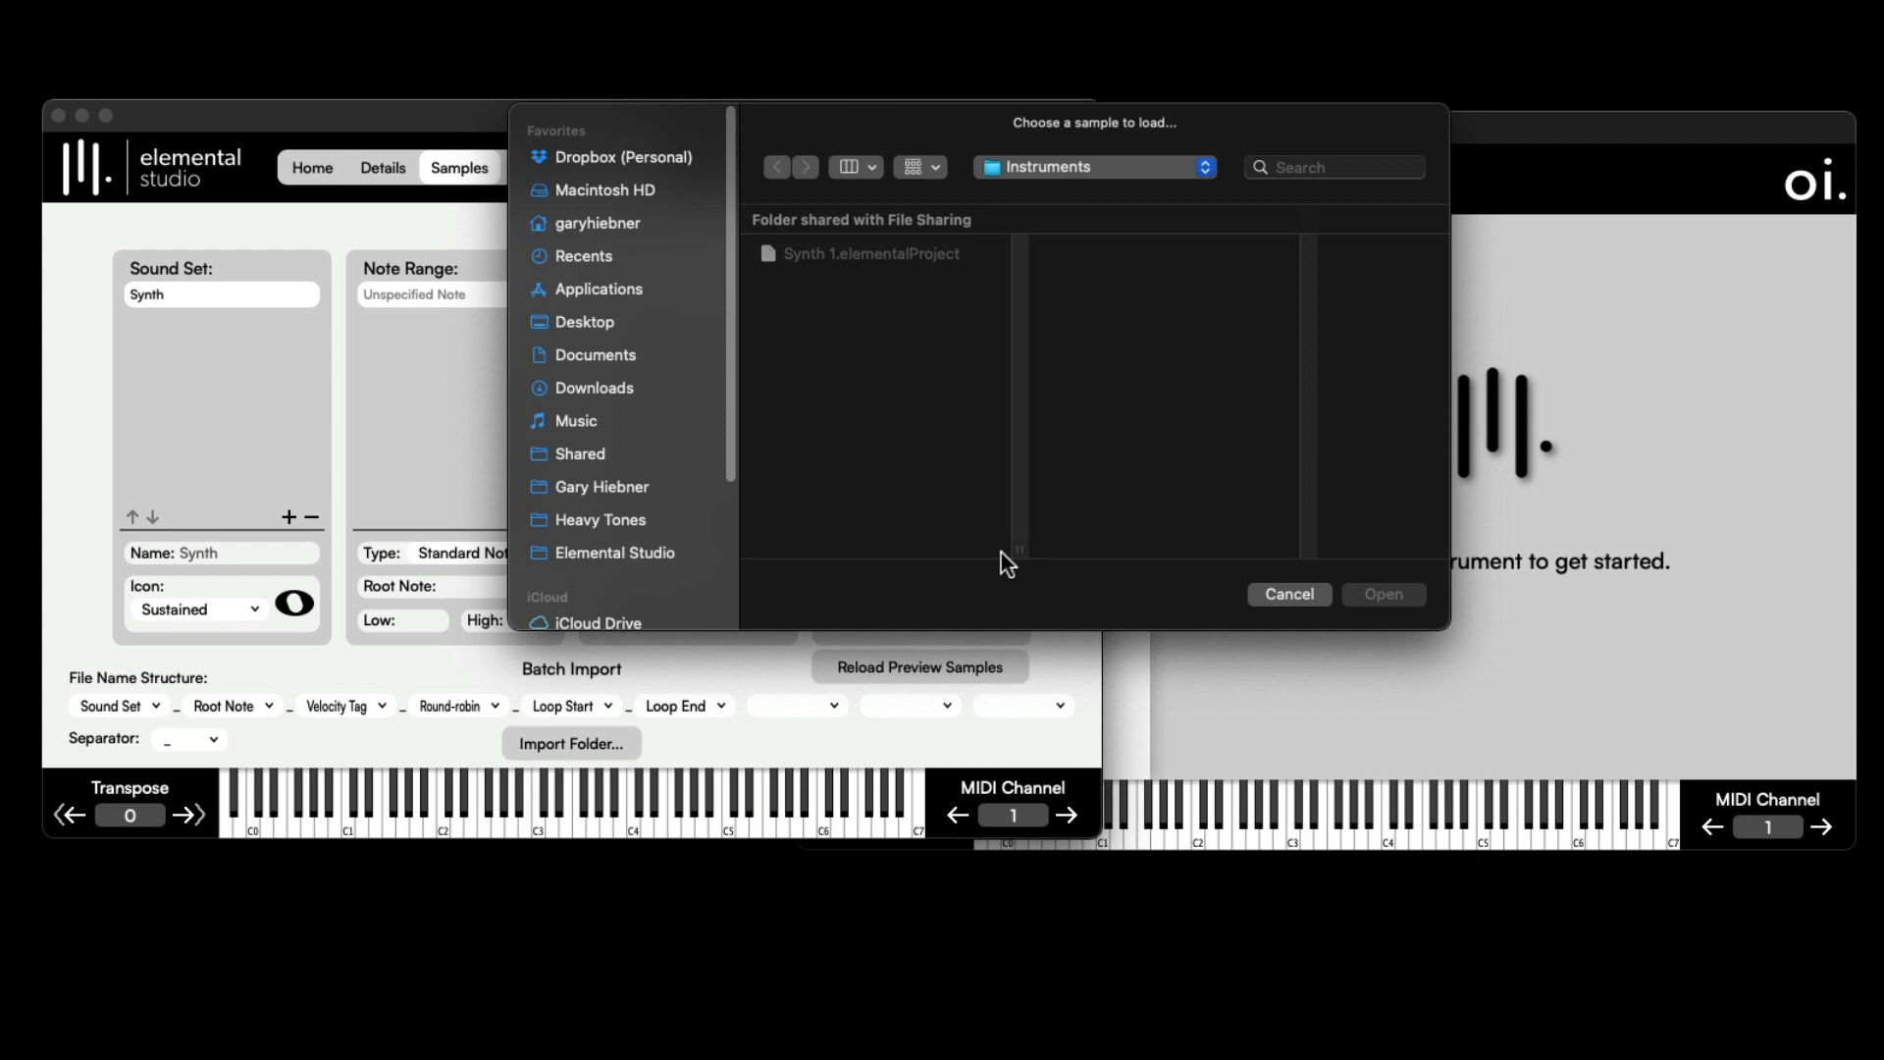
pyautogui.click(592, 322)
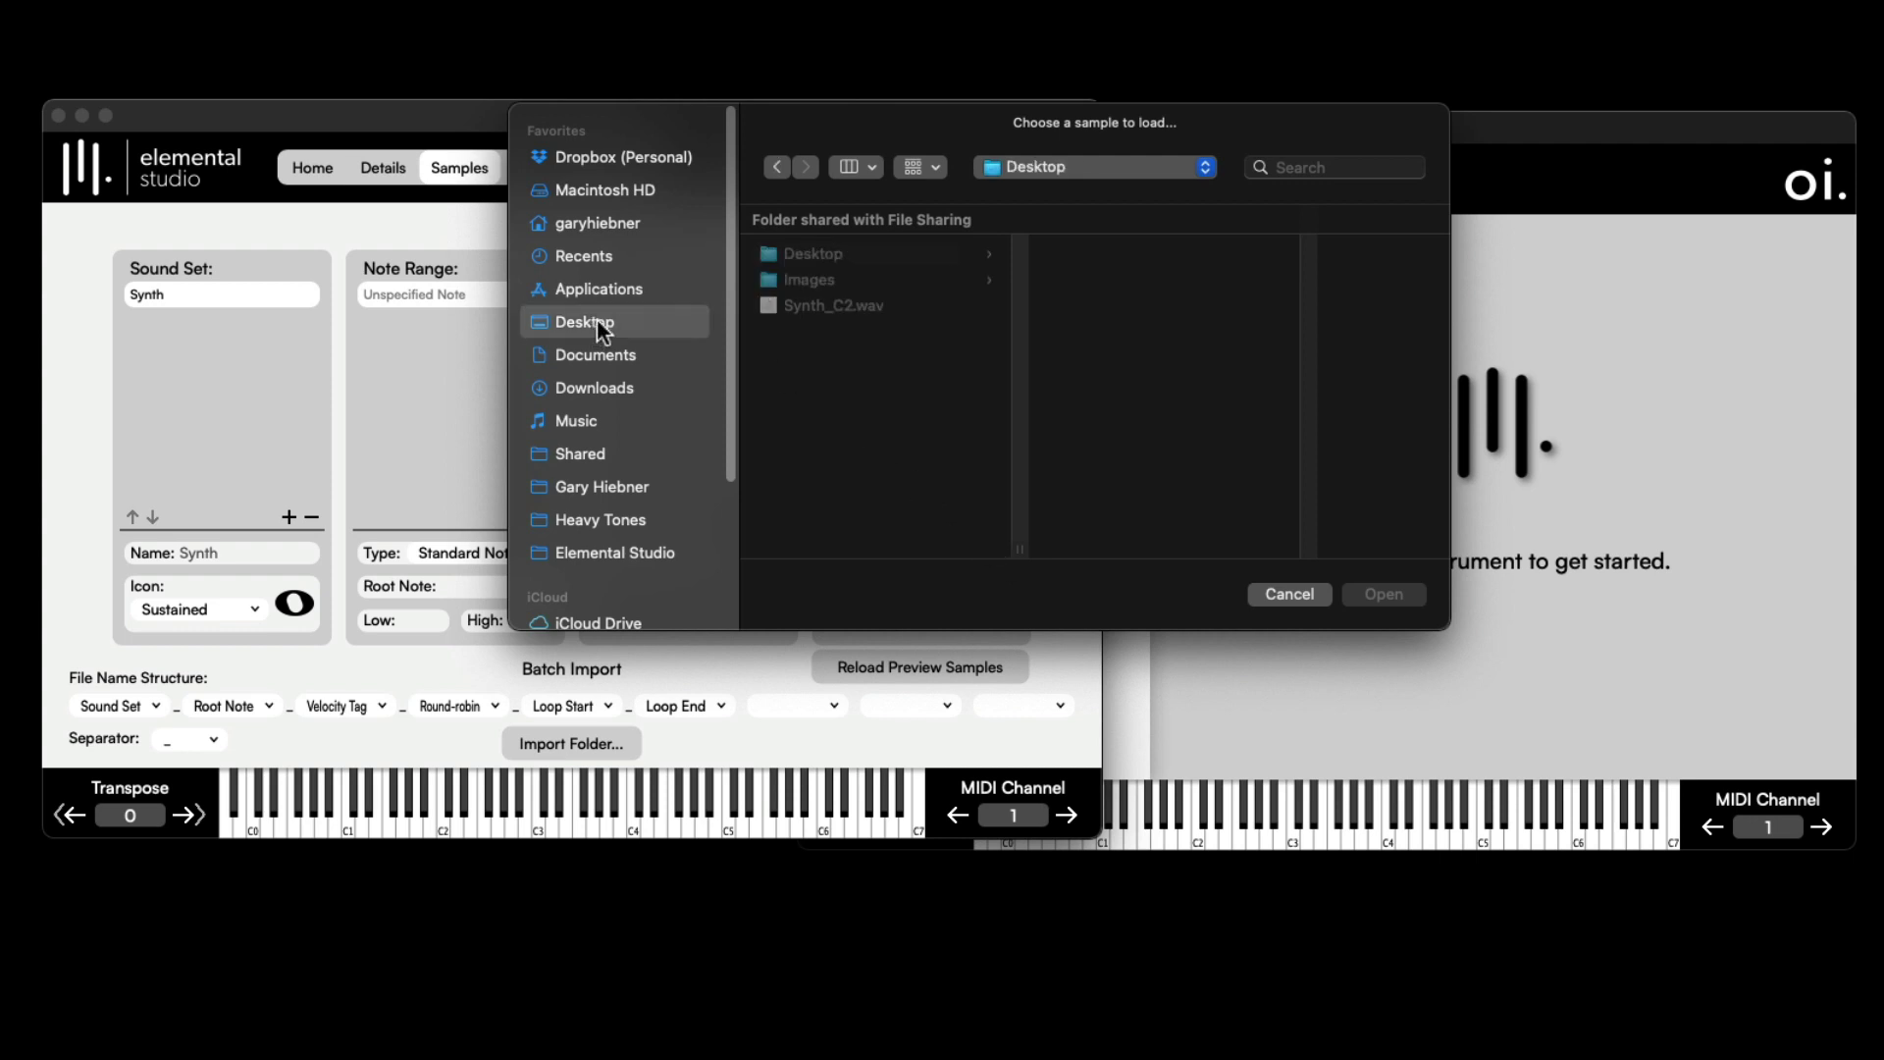
pyautogui.click(805, 308)
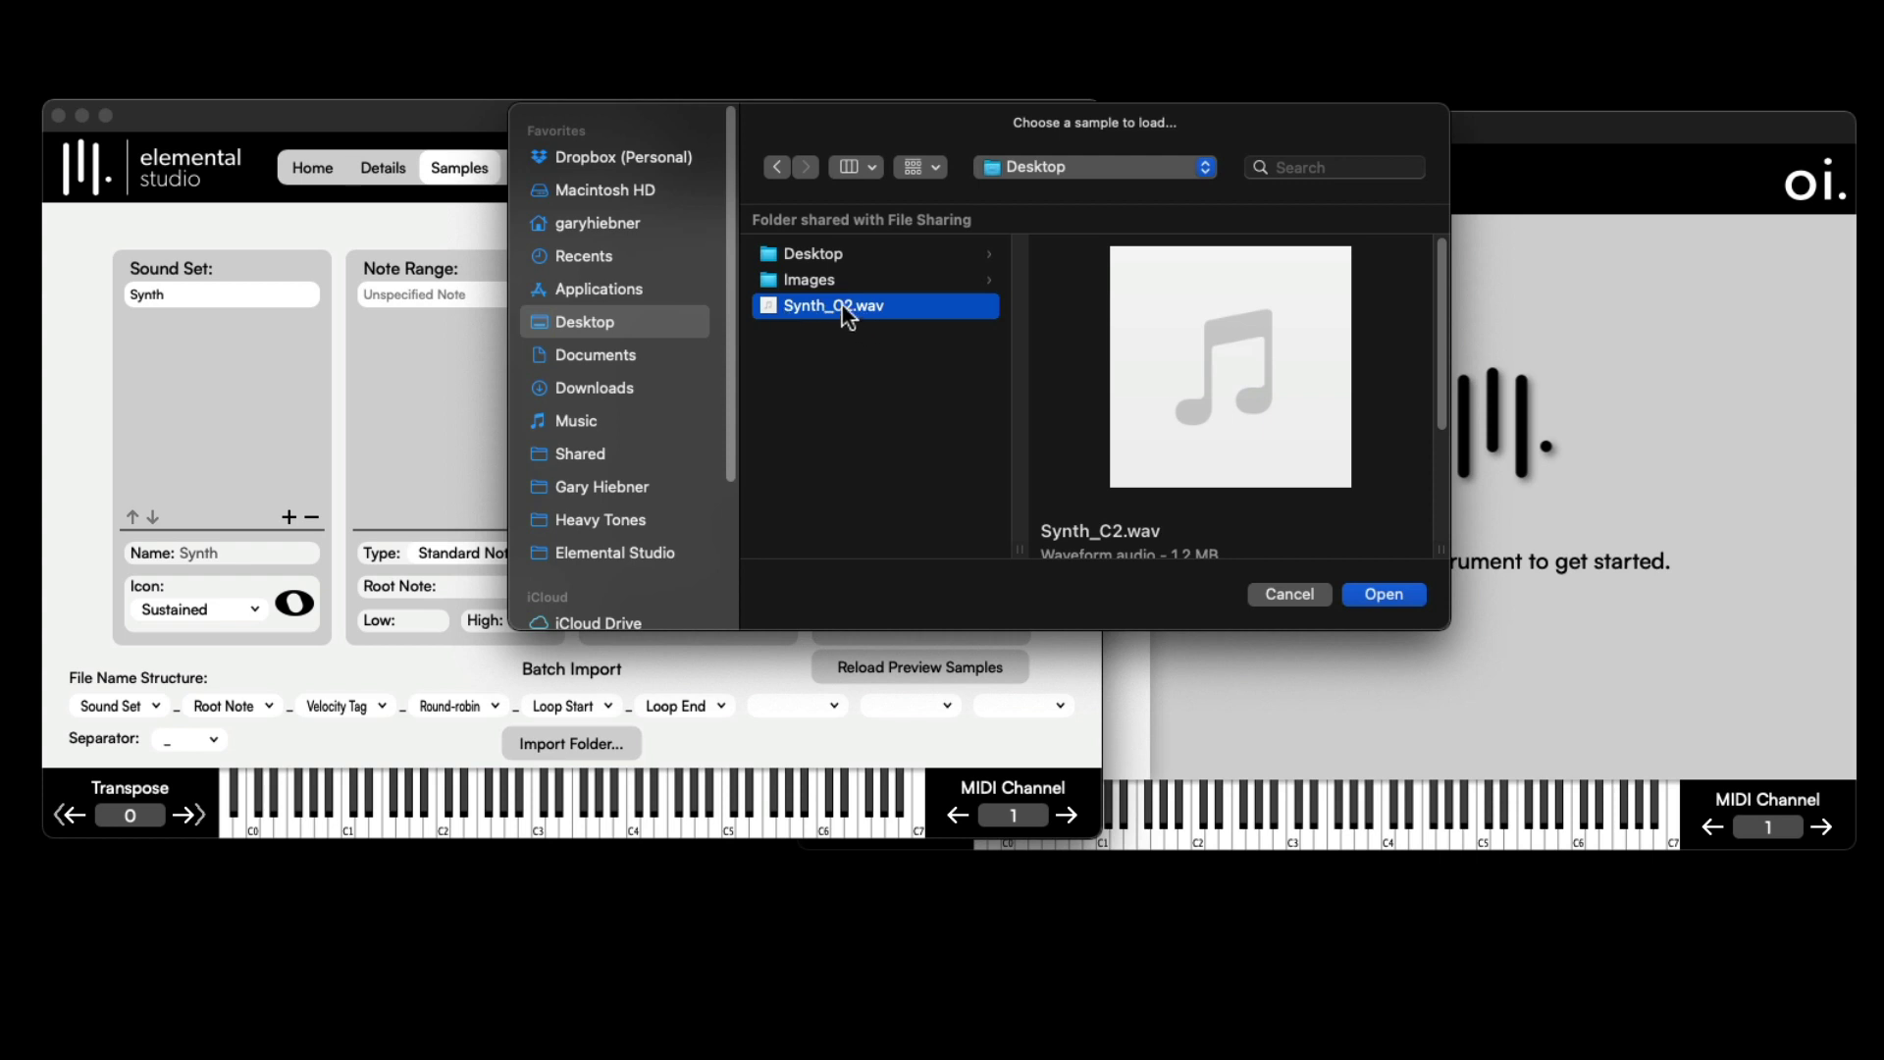
pyautogui.click(1366, 594)
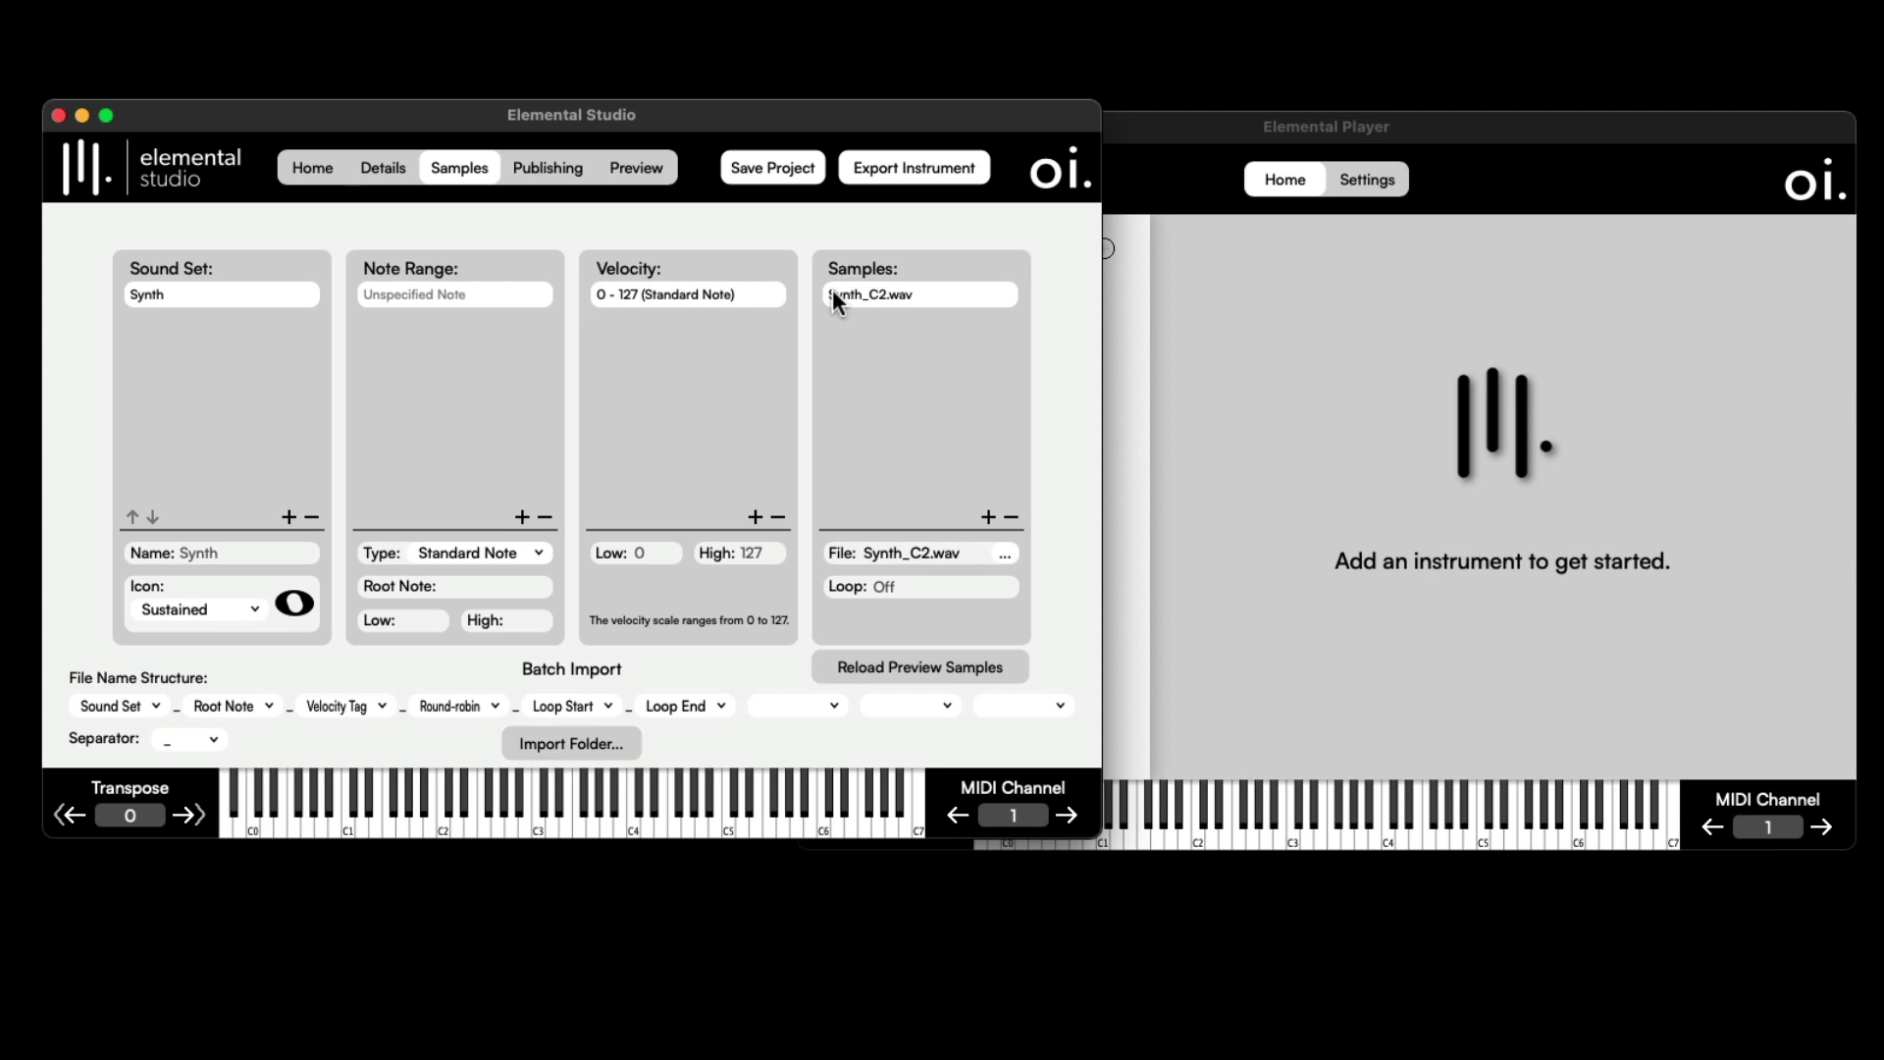
# Set root note C2 with a note range from C1 to C5.
pyautogui.write('C2')
pyautogui.click(426, 620)
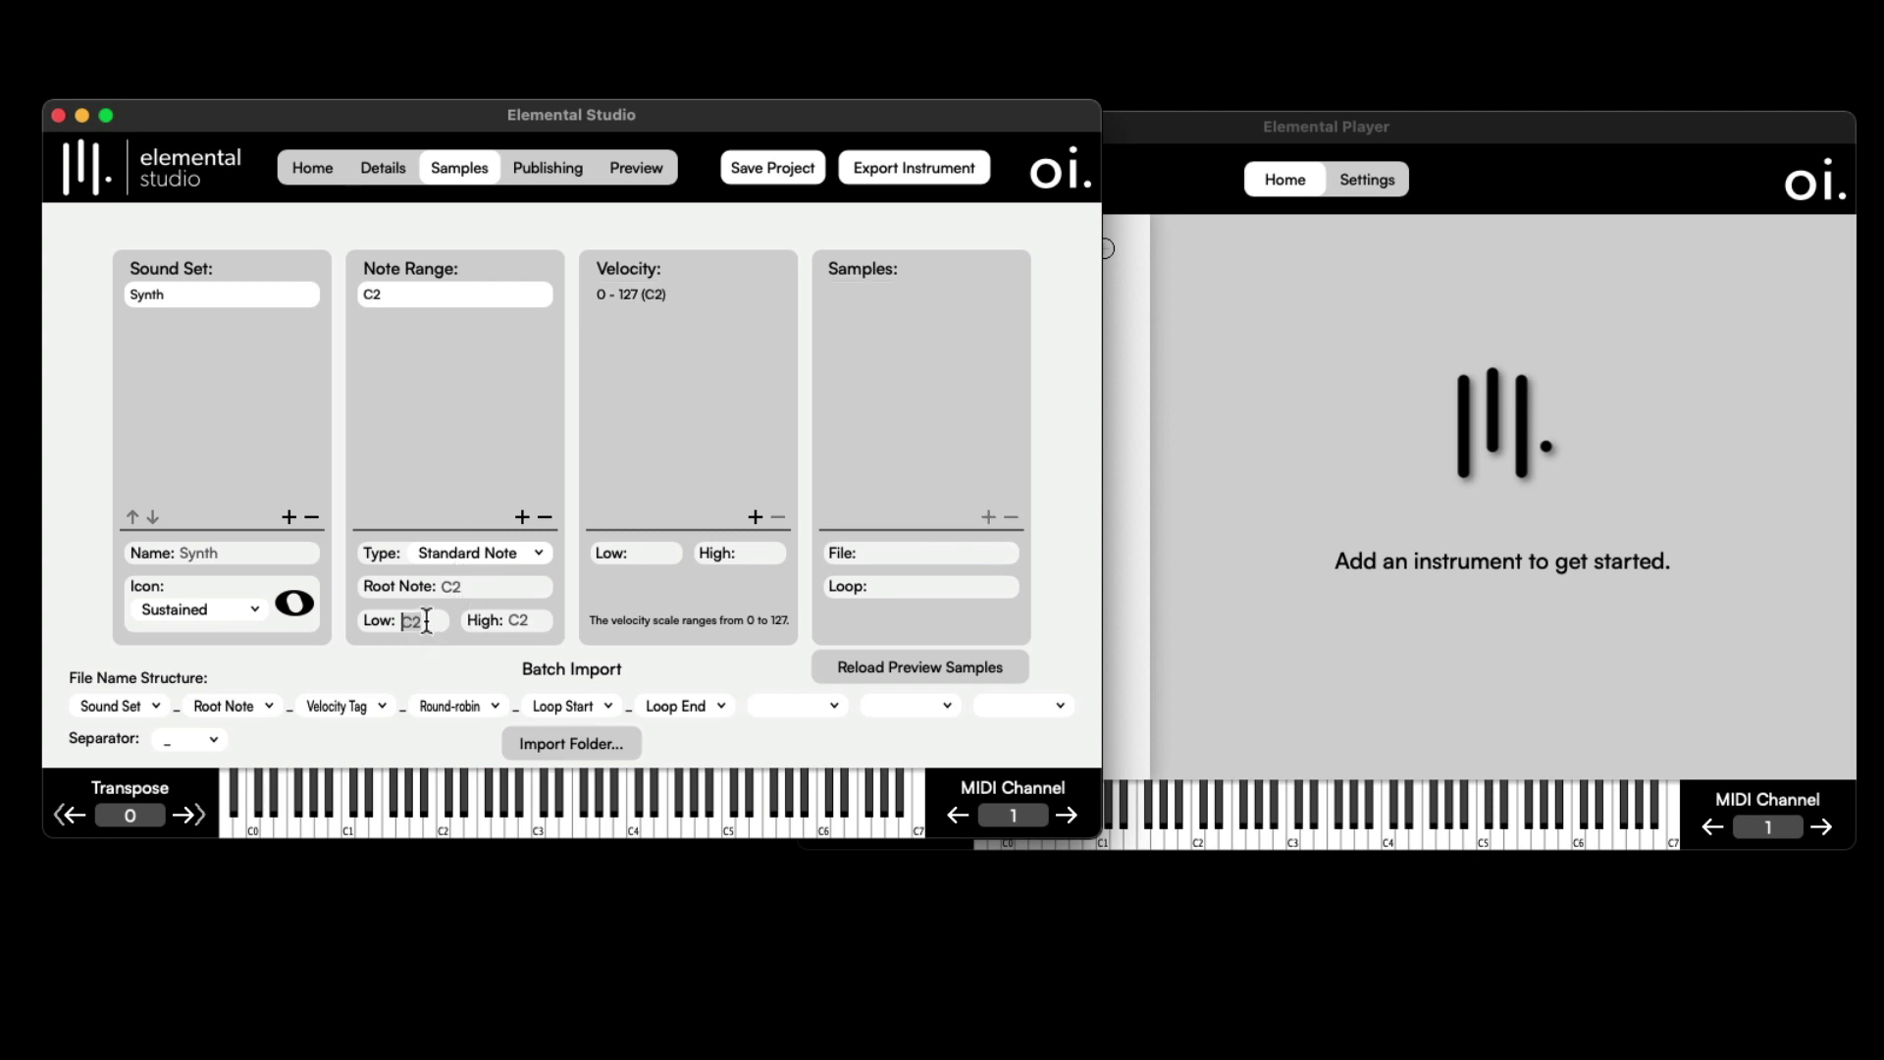
pyautogui.write('C1')
pyautogui.click(524, 619)
pyautogui.press('Return')
# Select the Synth_C2.wav sample in the 0–127 layer and turn looping on.
pyautogui.click(645, 290)
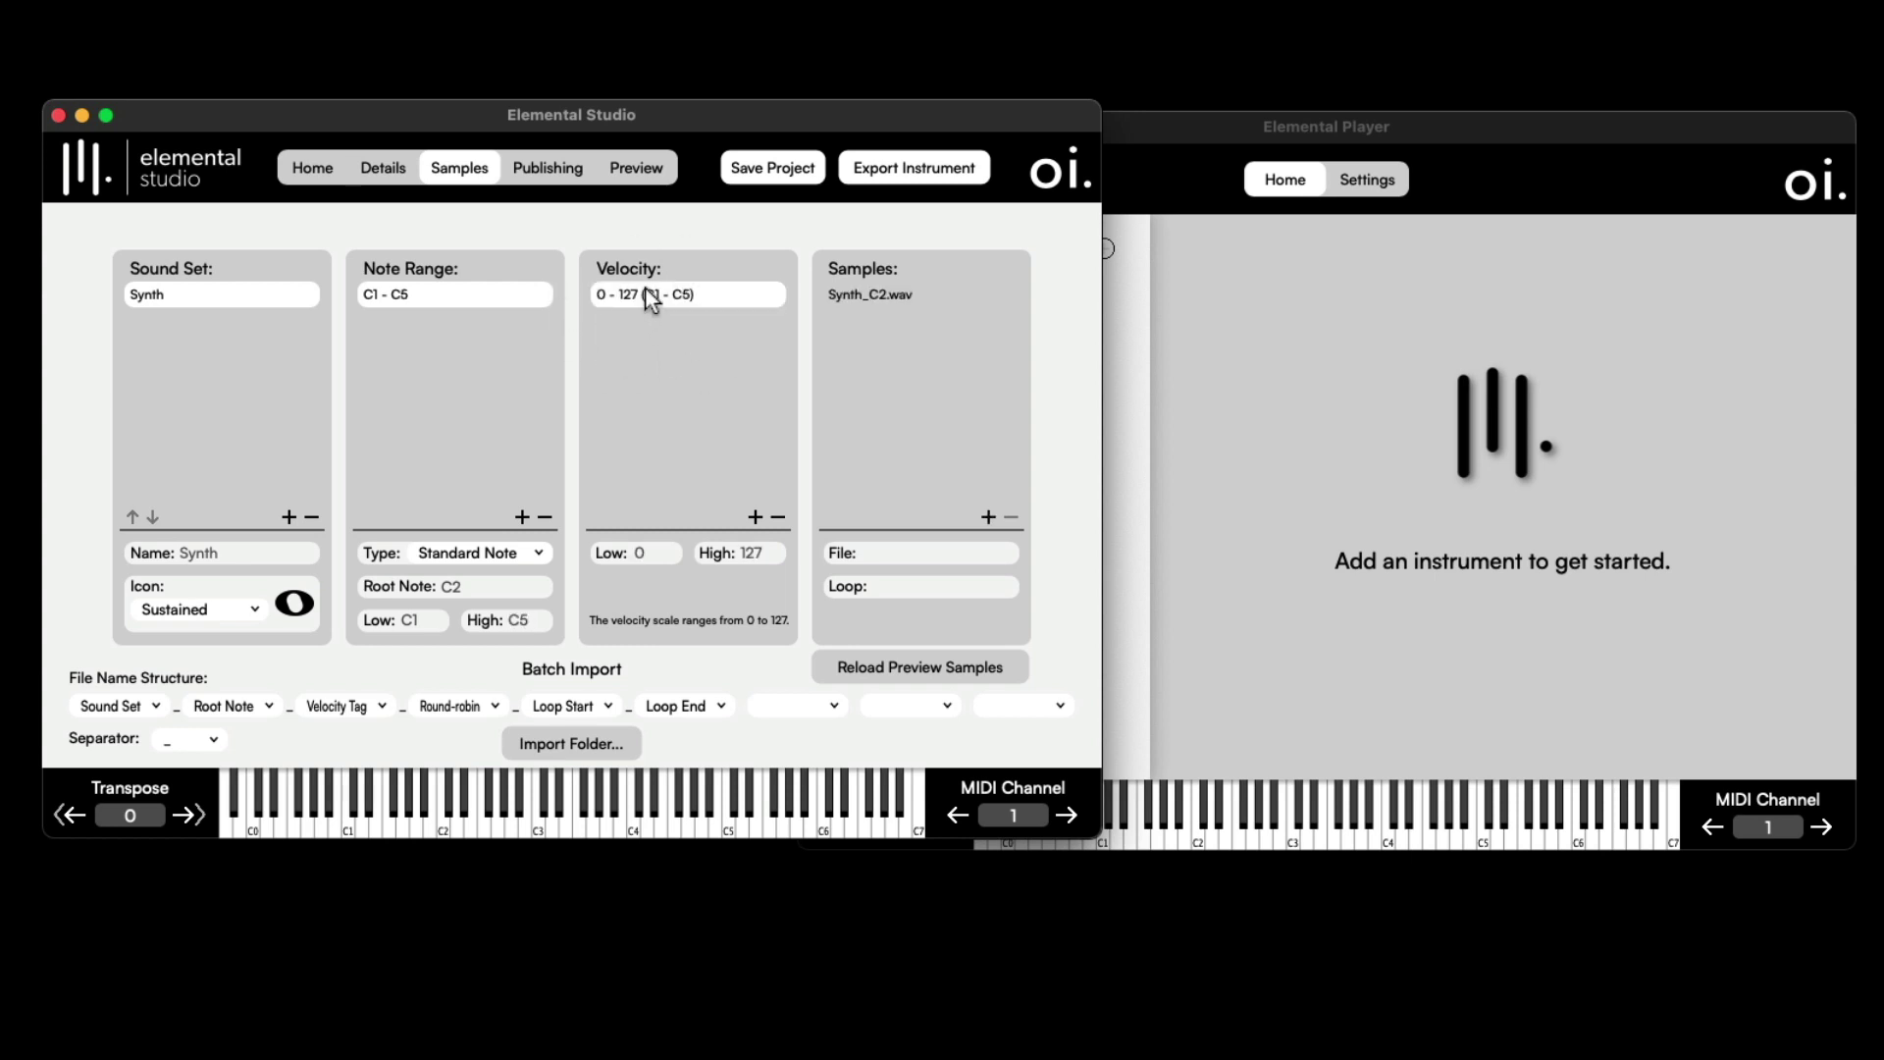
pyautogui.click(861, 296)
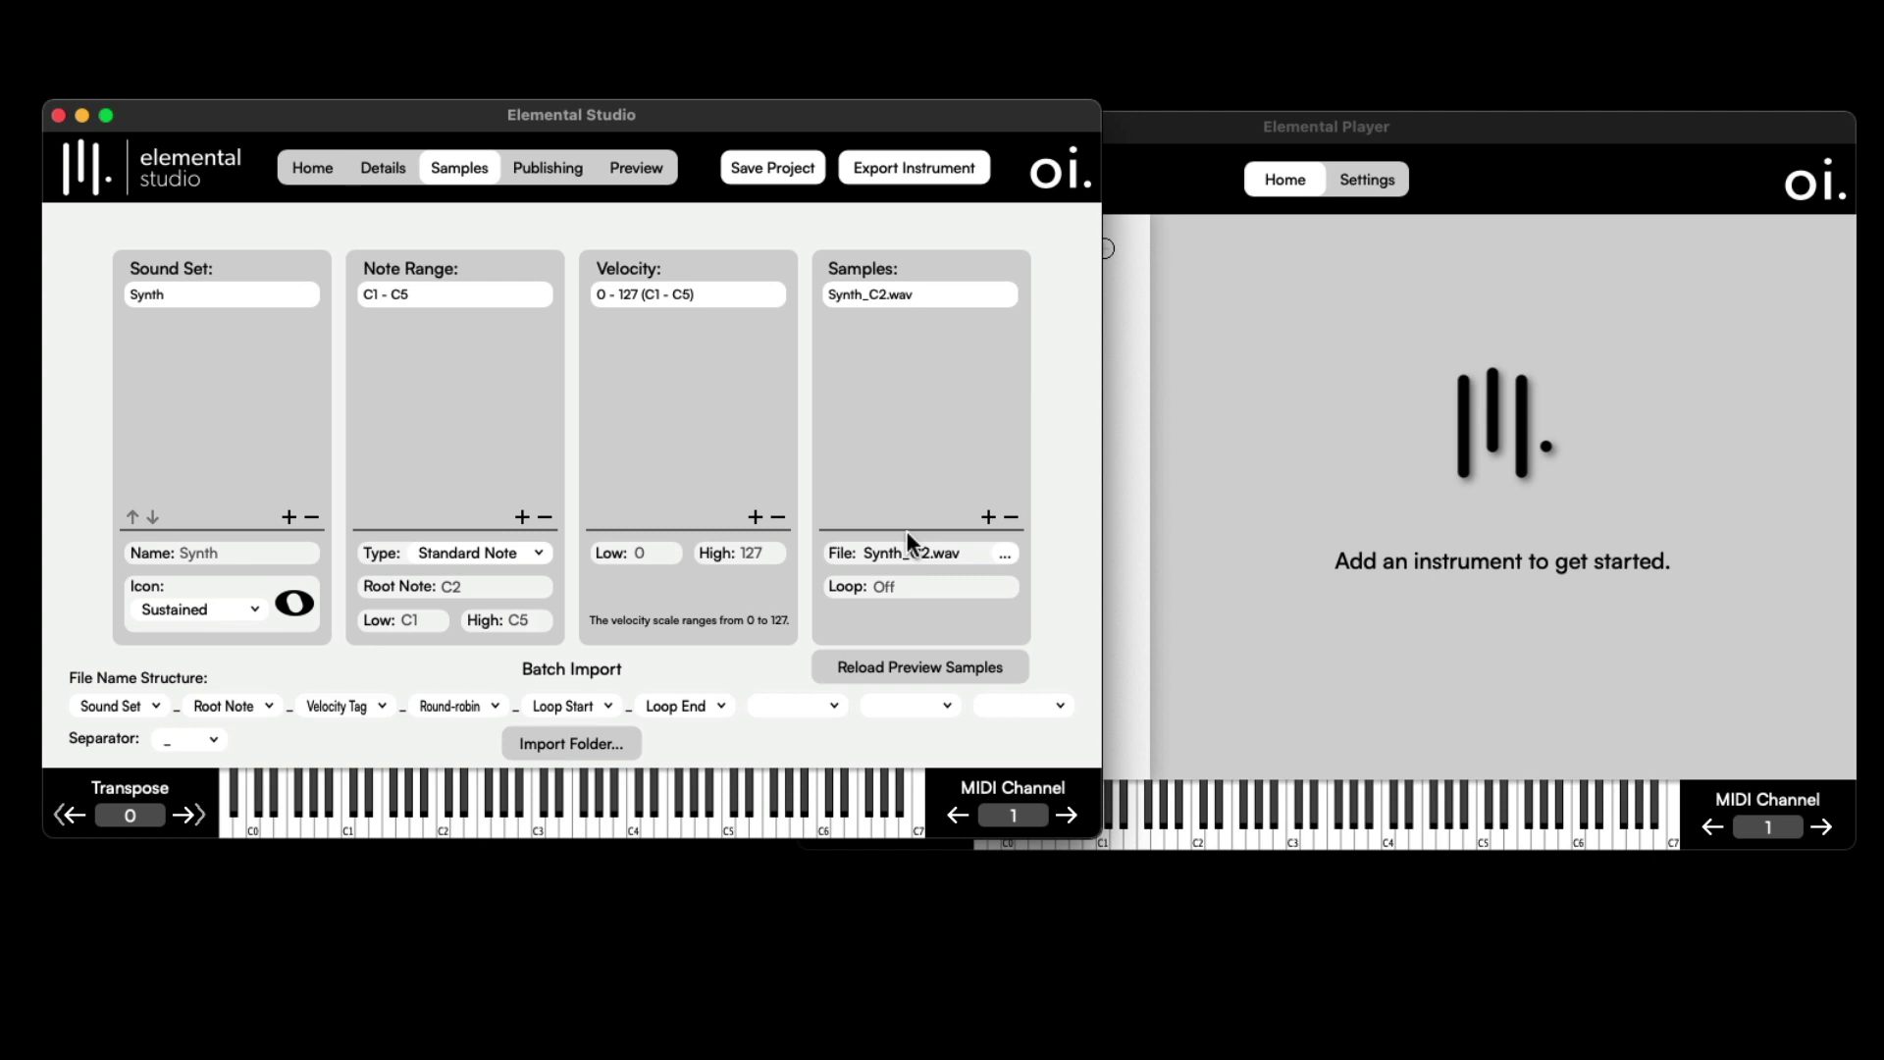
pyautogui.click(895, 587)
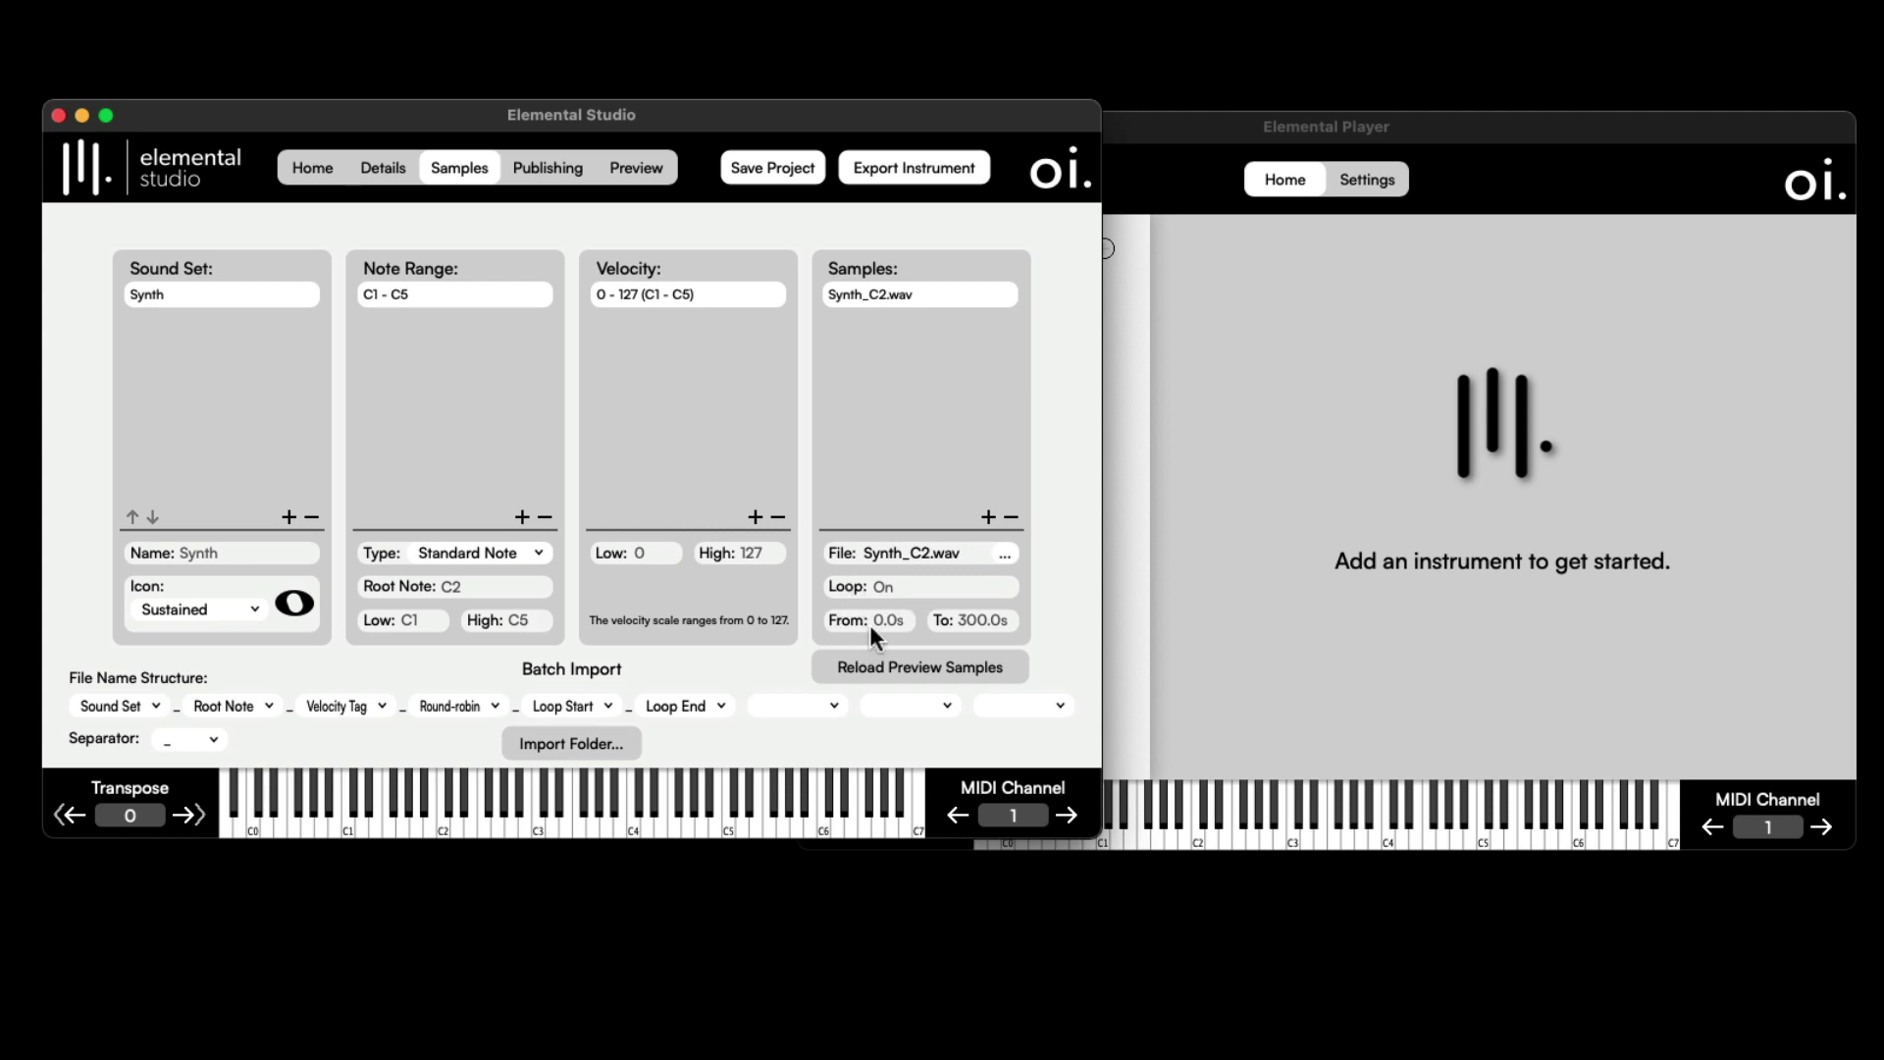
# Set the sample's loop to run from 0.5s to 200.0s.
pyautogui.click(883, 622)
pyautogui.press('Right')
pyautogui.press('Right')
pyautogui.press('BackSpace')
pyautogui.write('5')
pyautogui.click(968, 620)
pyautogui.click(969, 628)
pyautogui.write('2')
# Resave Synth 1, replacing the existing project file, and begin the instrument export.
pyautogui.click(753, 162)
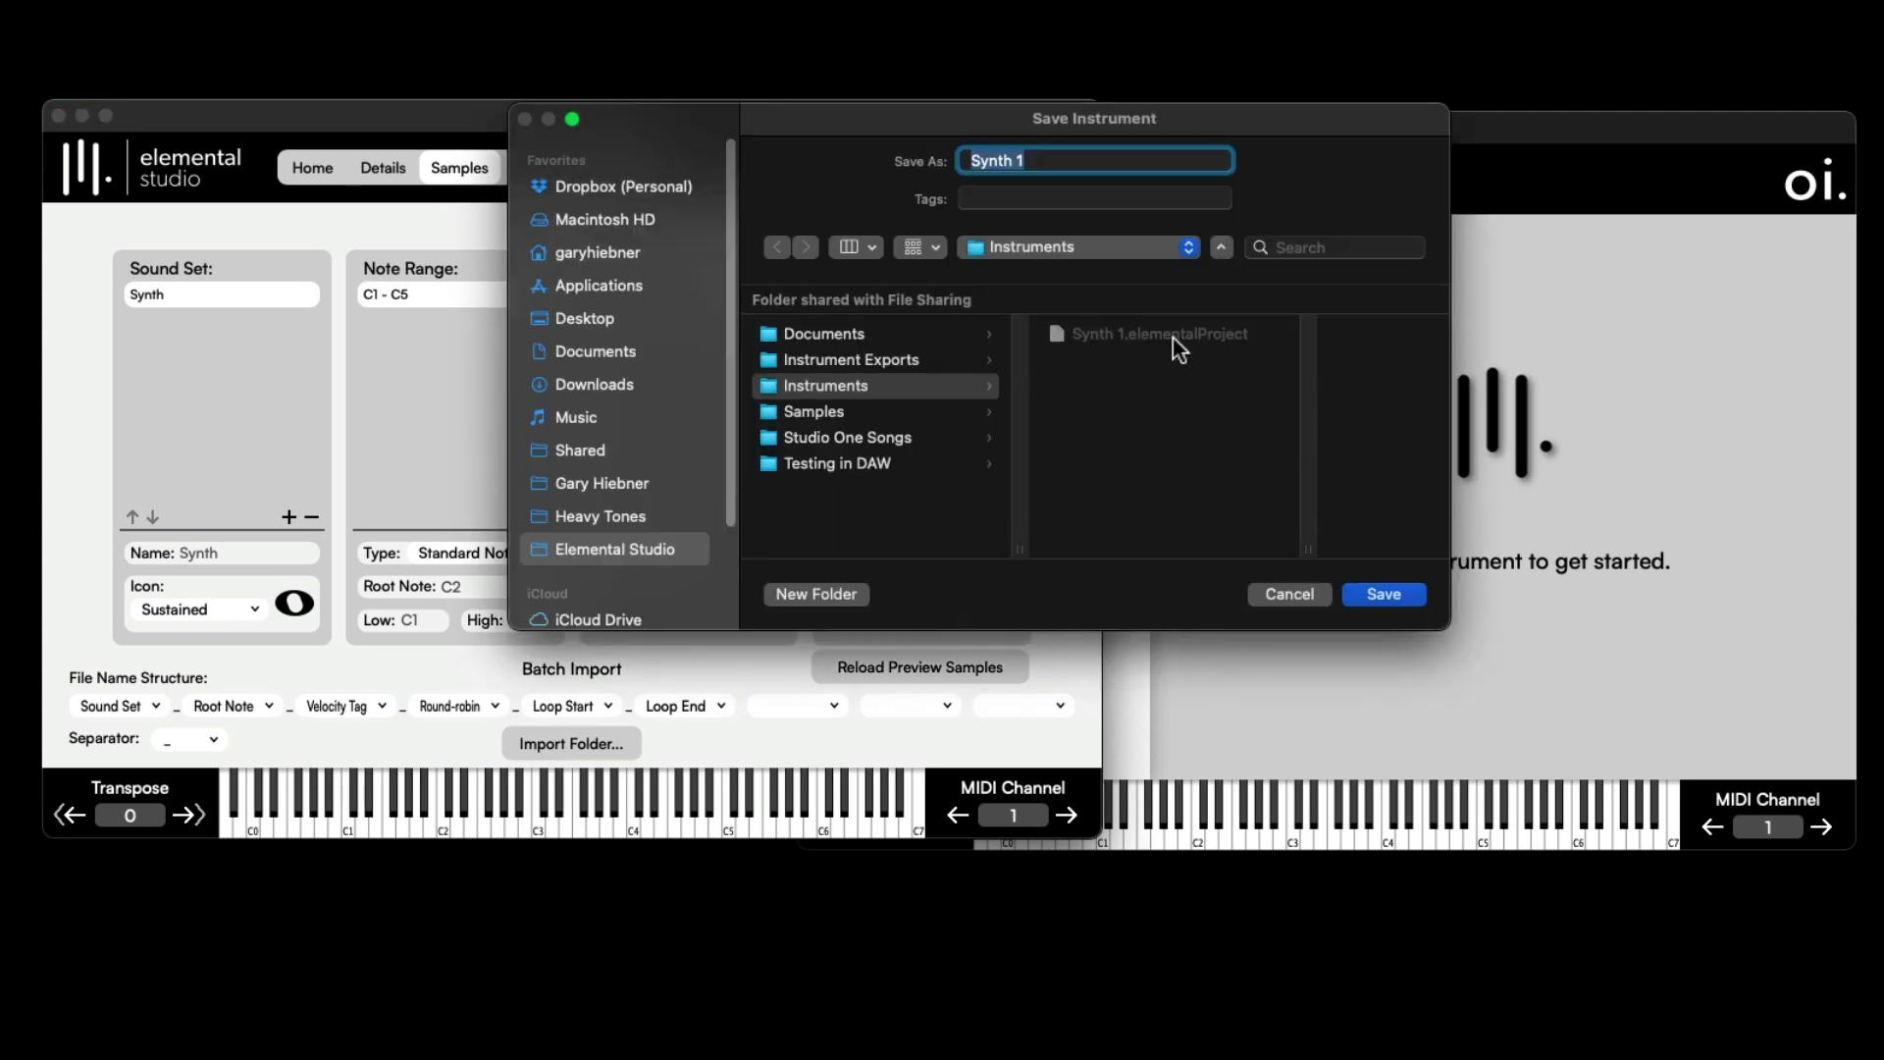
pyautogui.click(1364, 589)
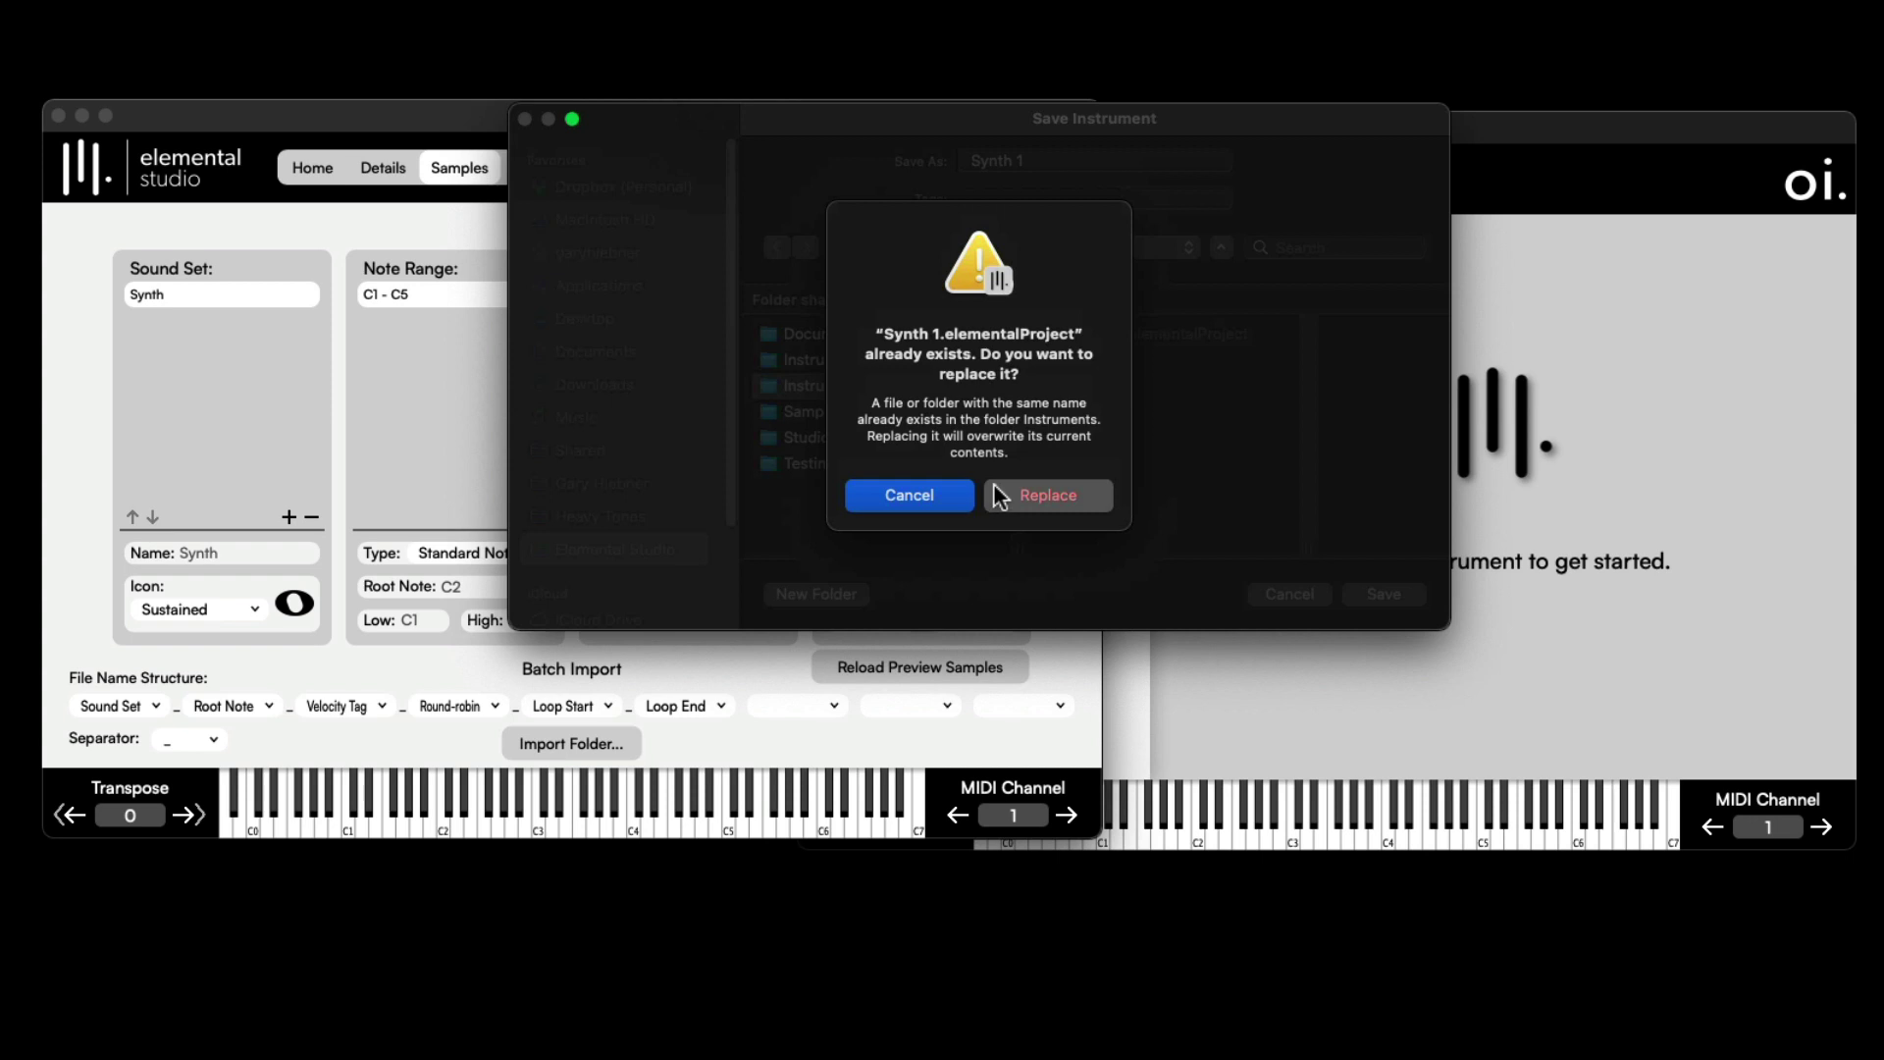
pyautogui.click(1033, 491)
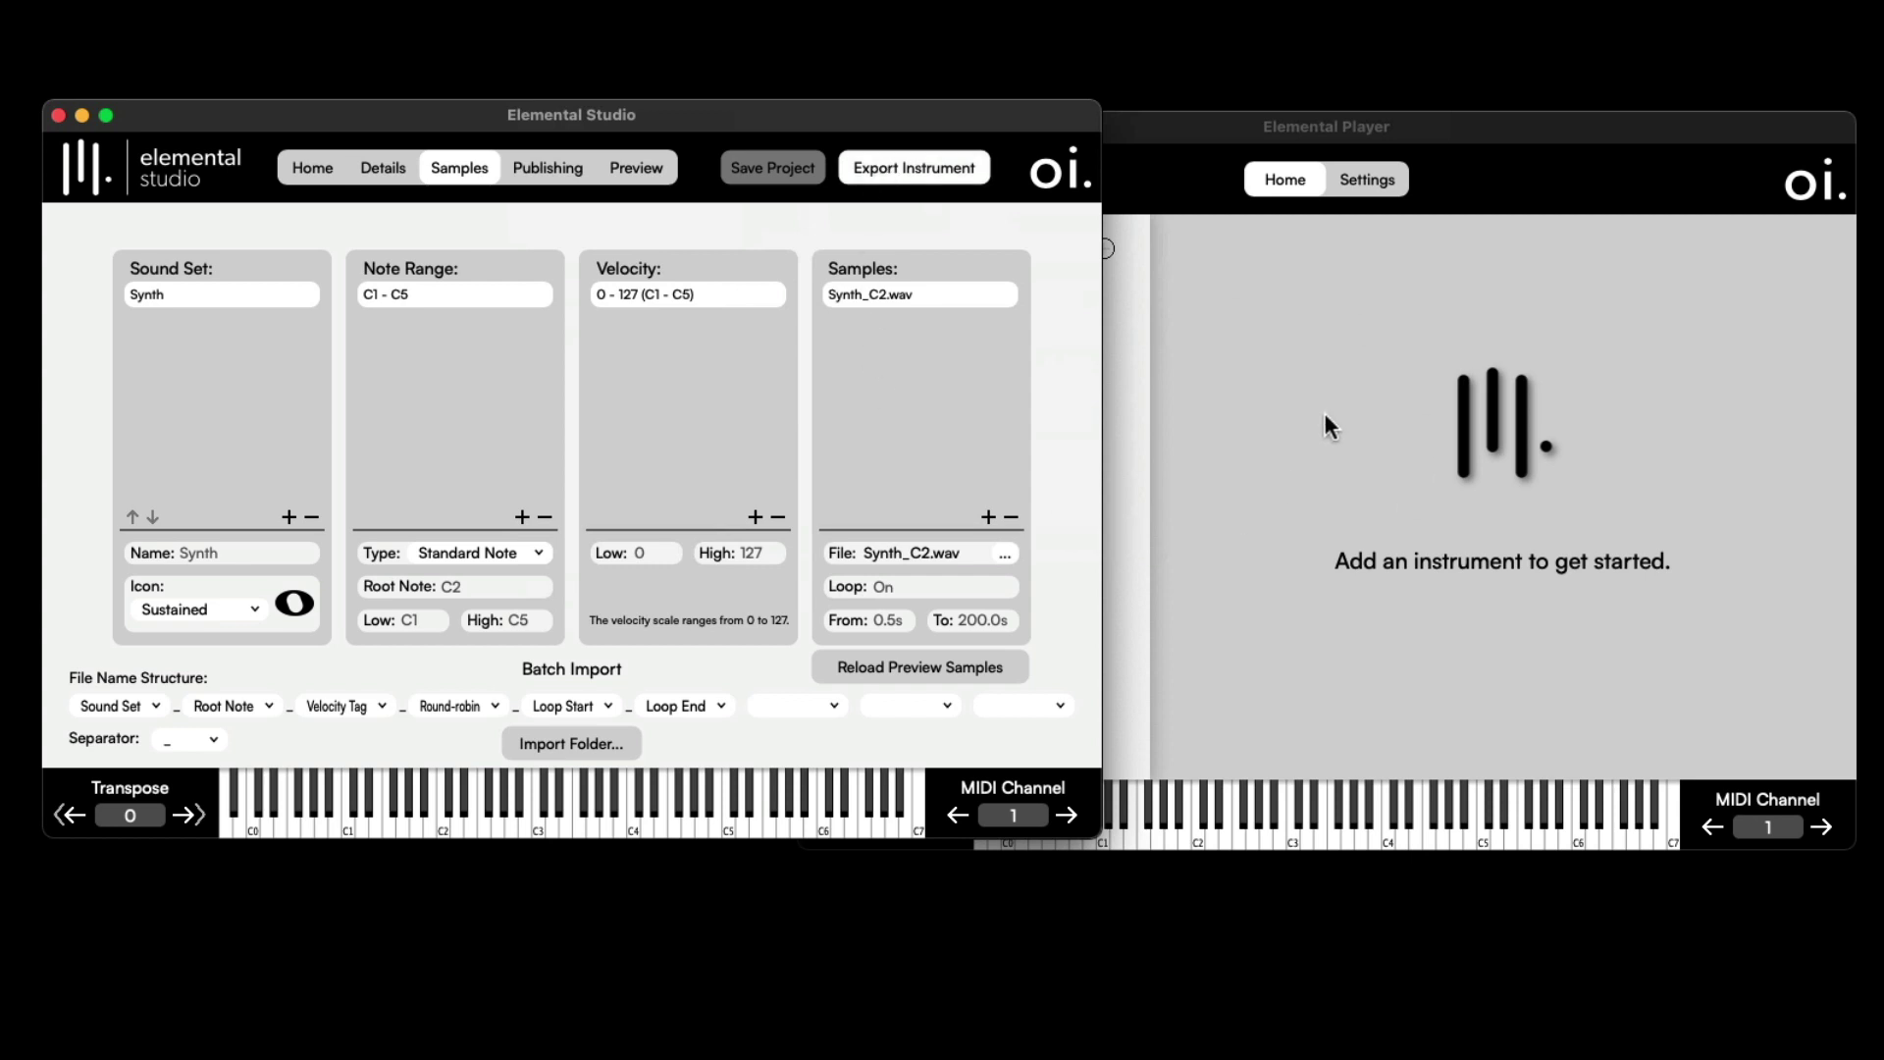
pyautogui.click(877, 175)
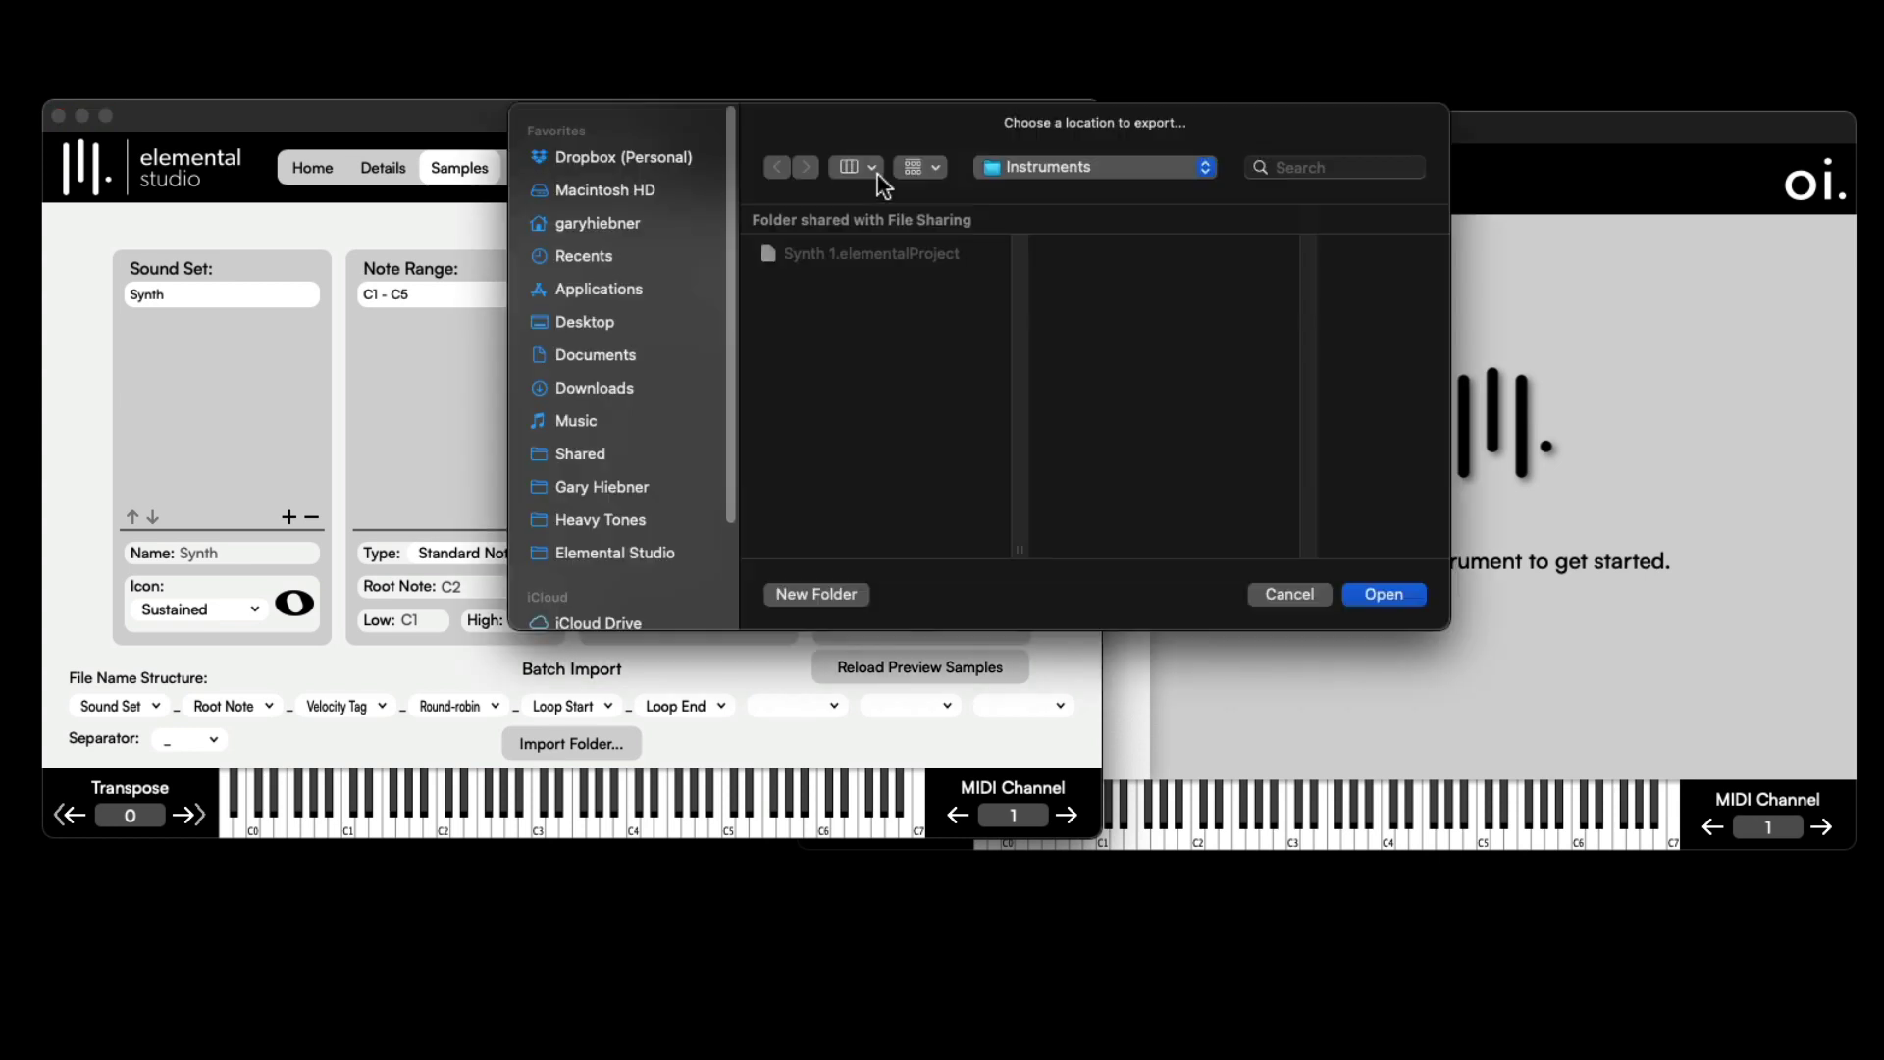
# Export the instrument to the Elemental Studio > Instrument Exports folder.
pyautogui.click(652, 556)
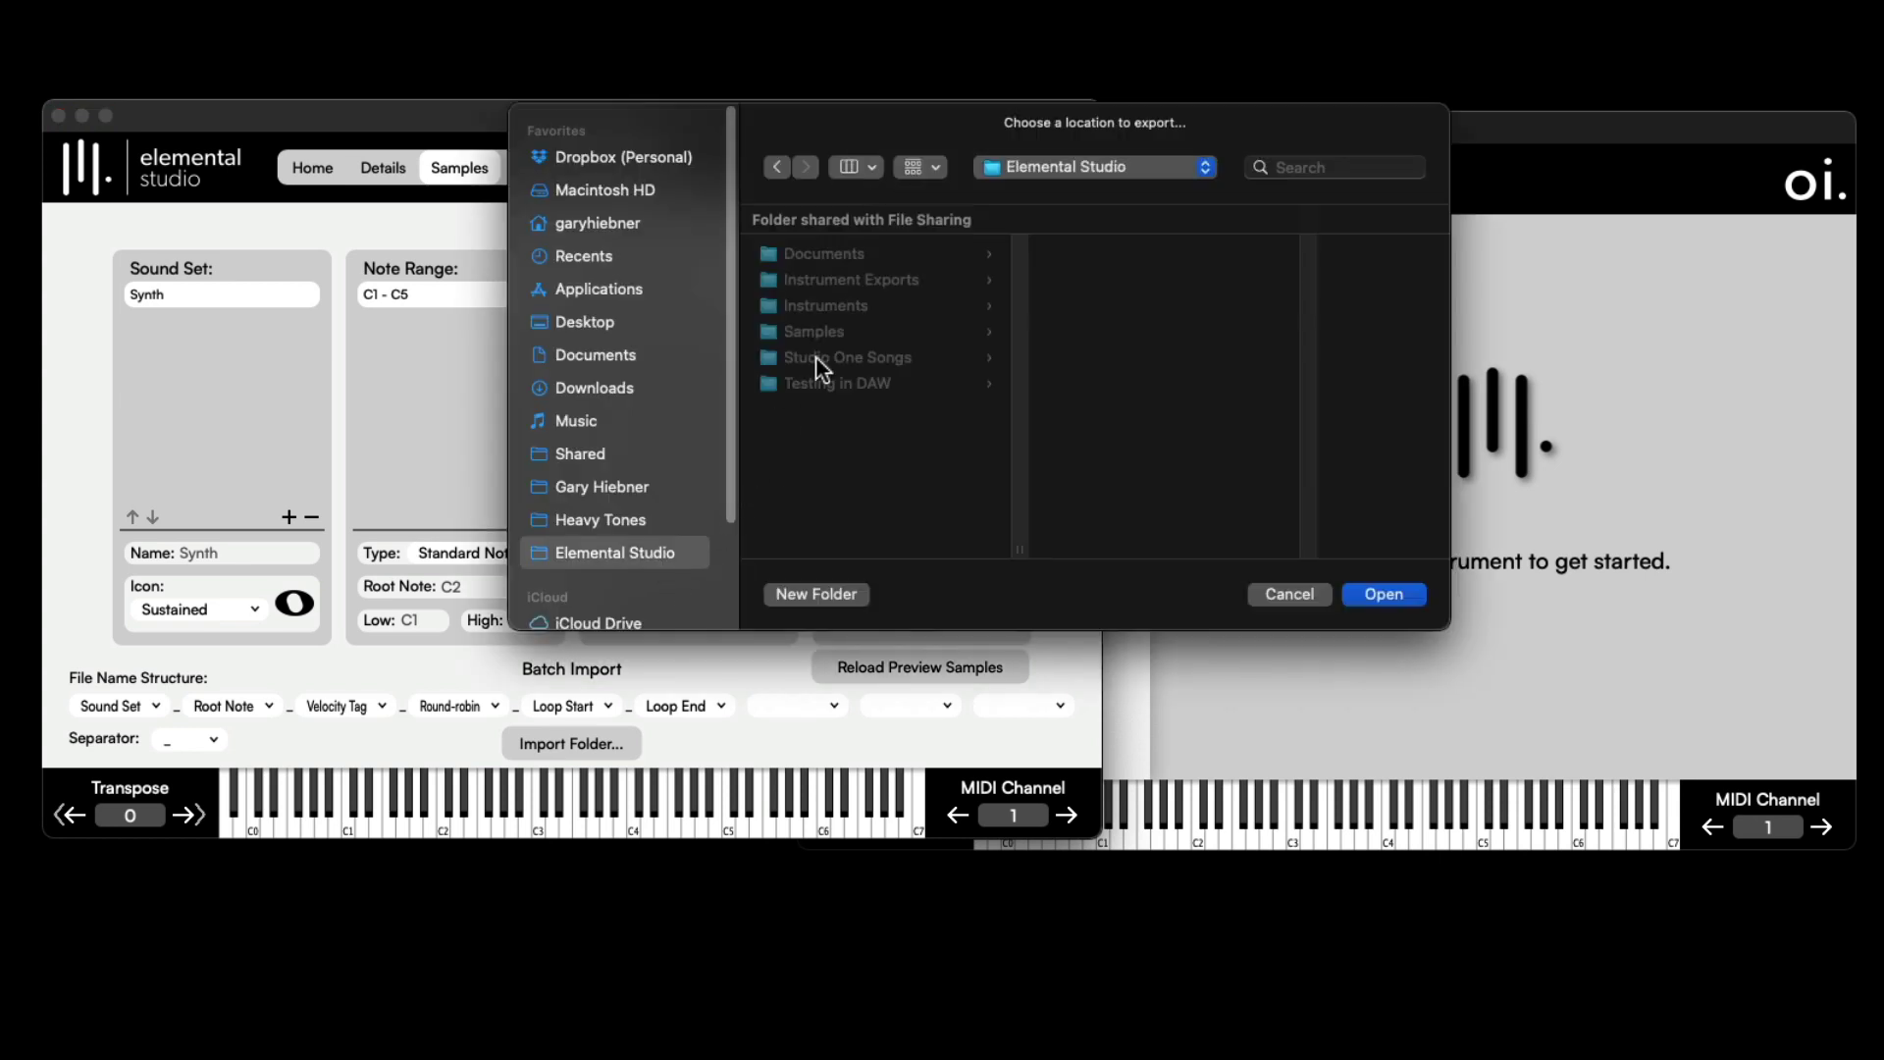
pyautogui.click(832, 280)
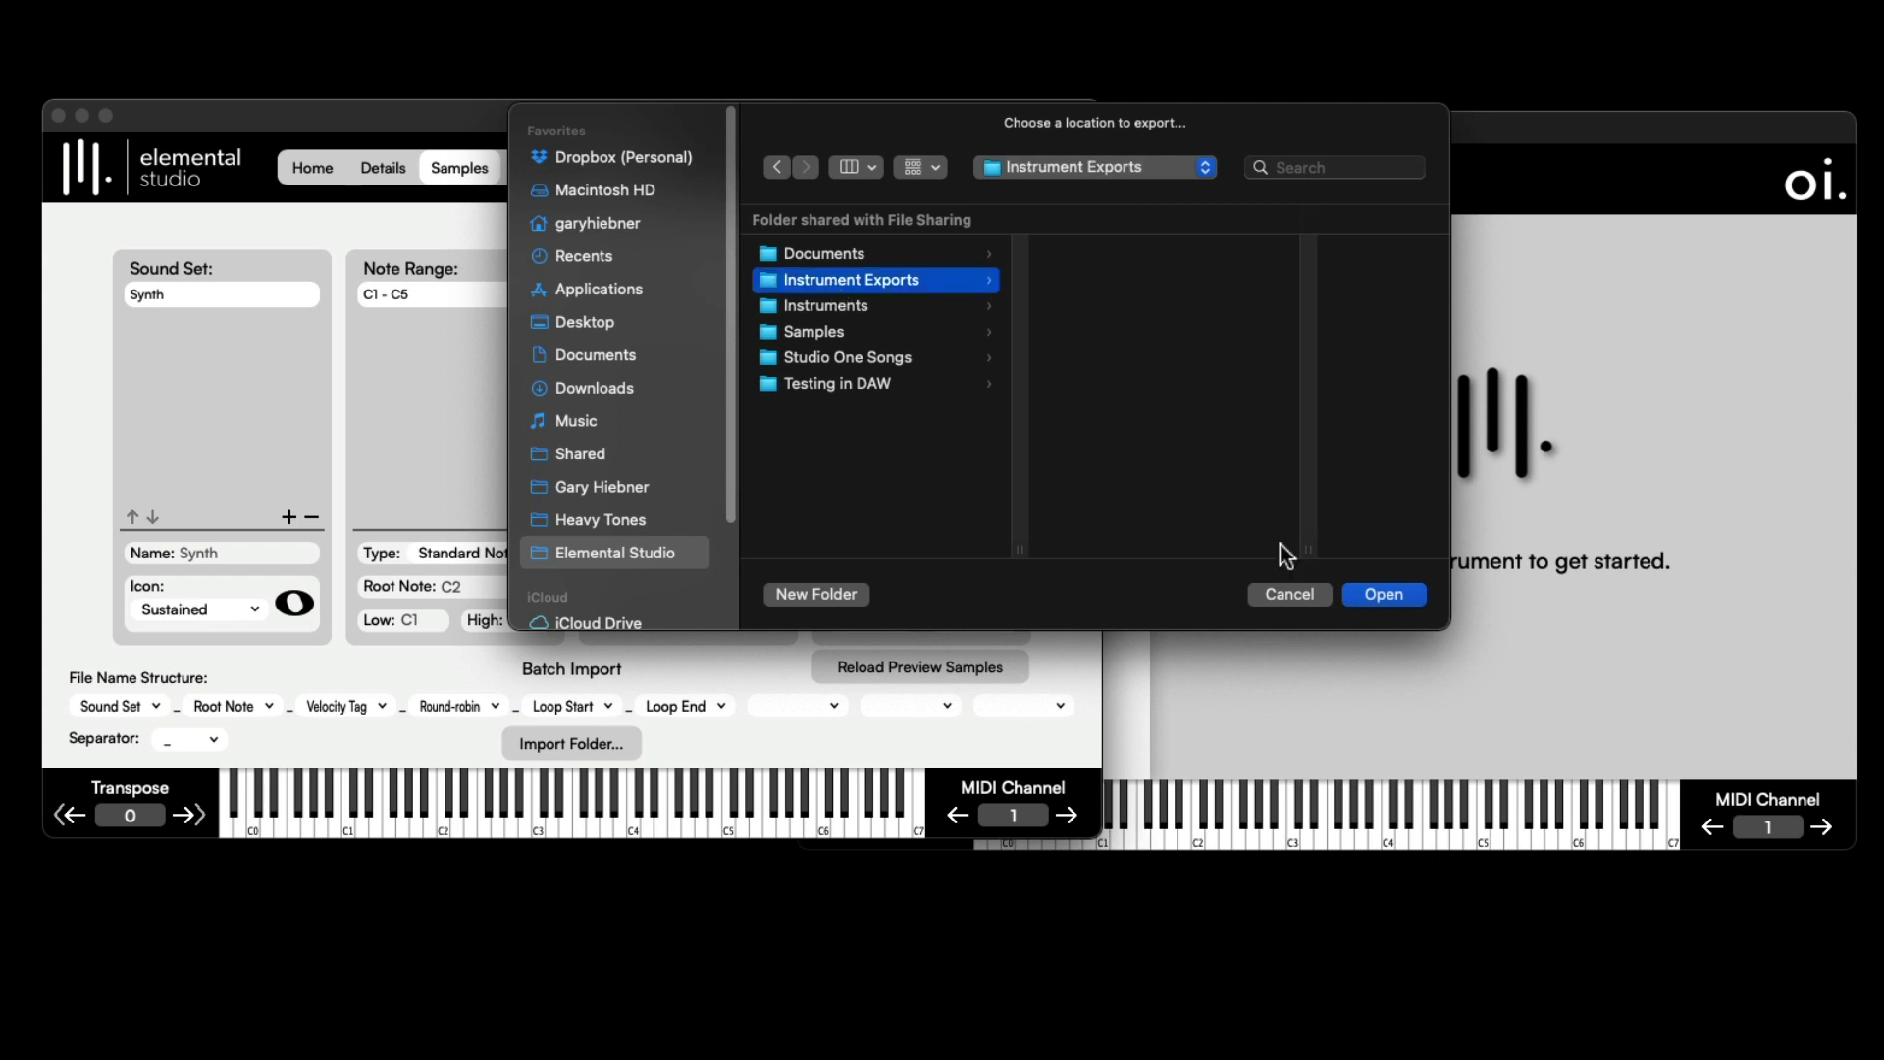
pyautogui.click(1381, 596)
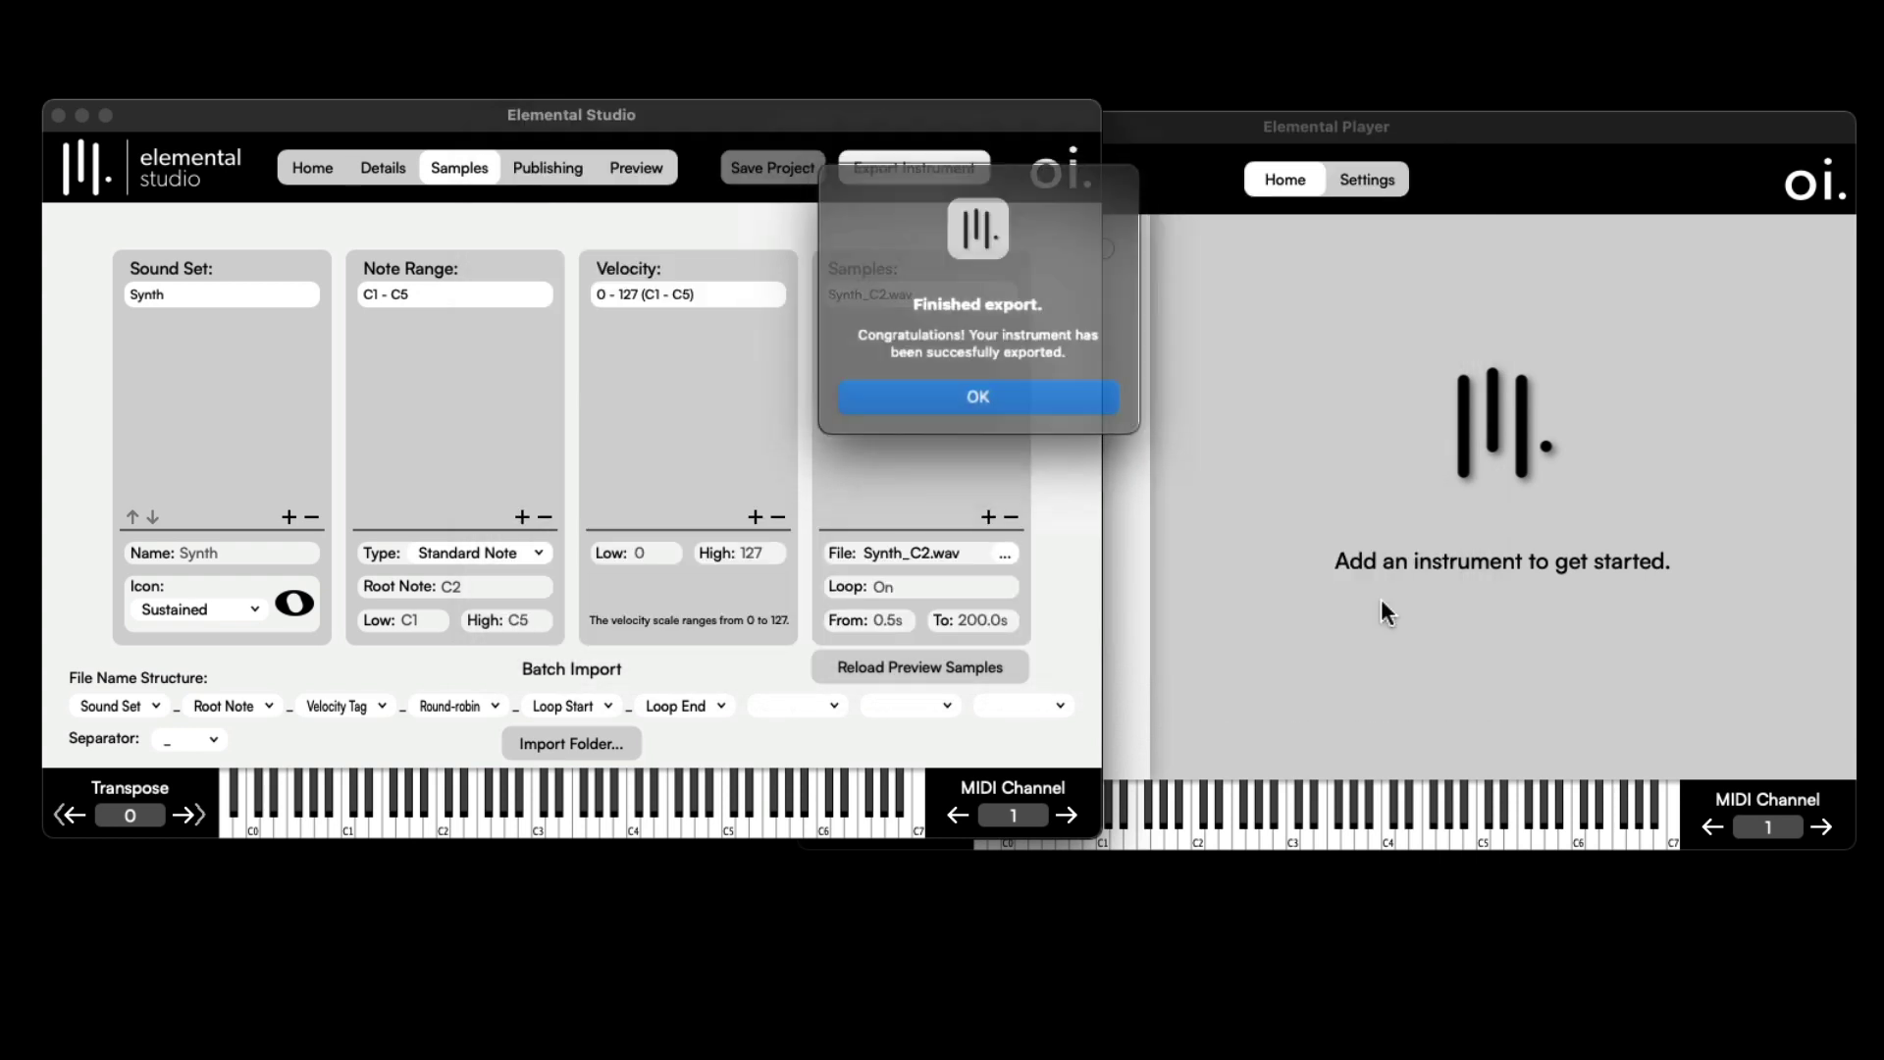
# Dismiss the finished-export alert, close the exports folder and minimise Elemental Studio.
pyautogui.click(985, 392)
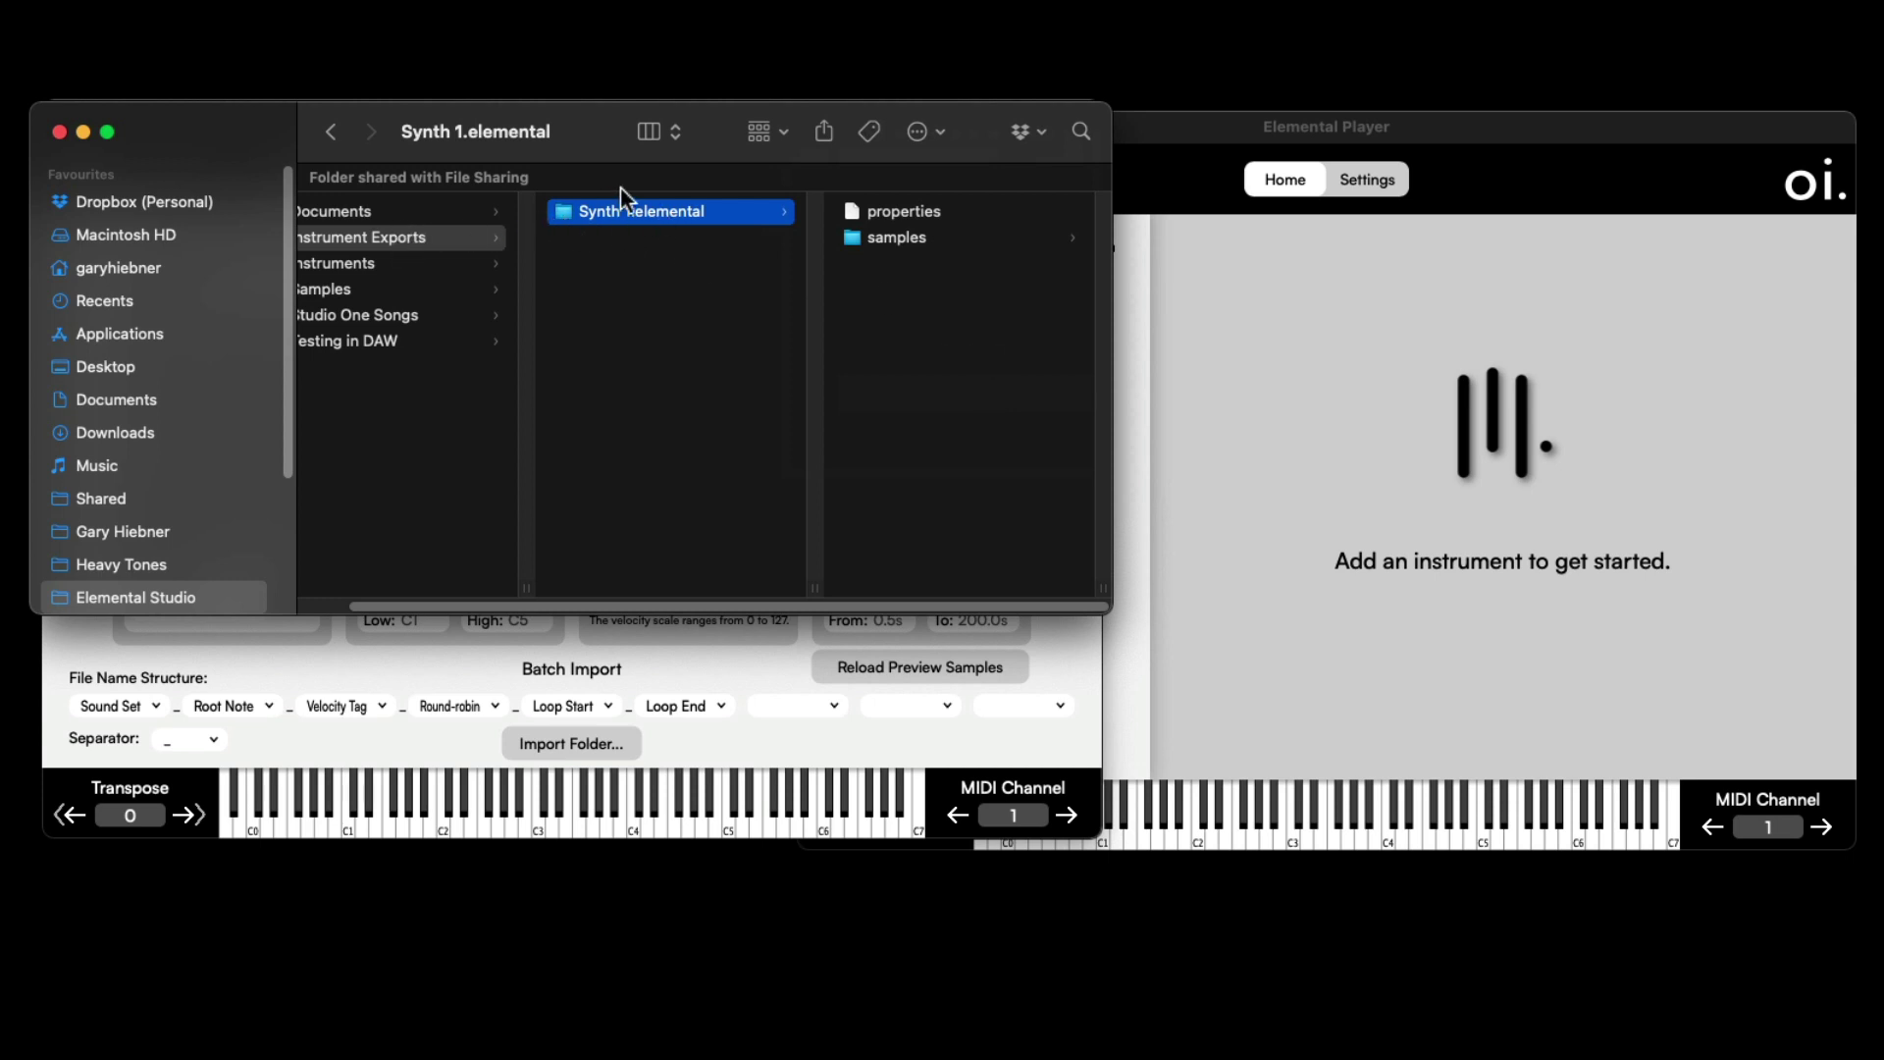
pyautogui.click(58, 131)
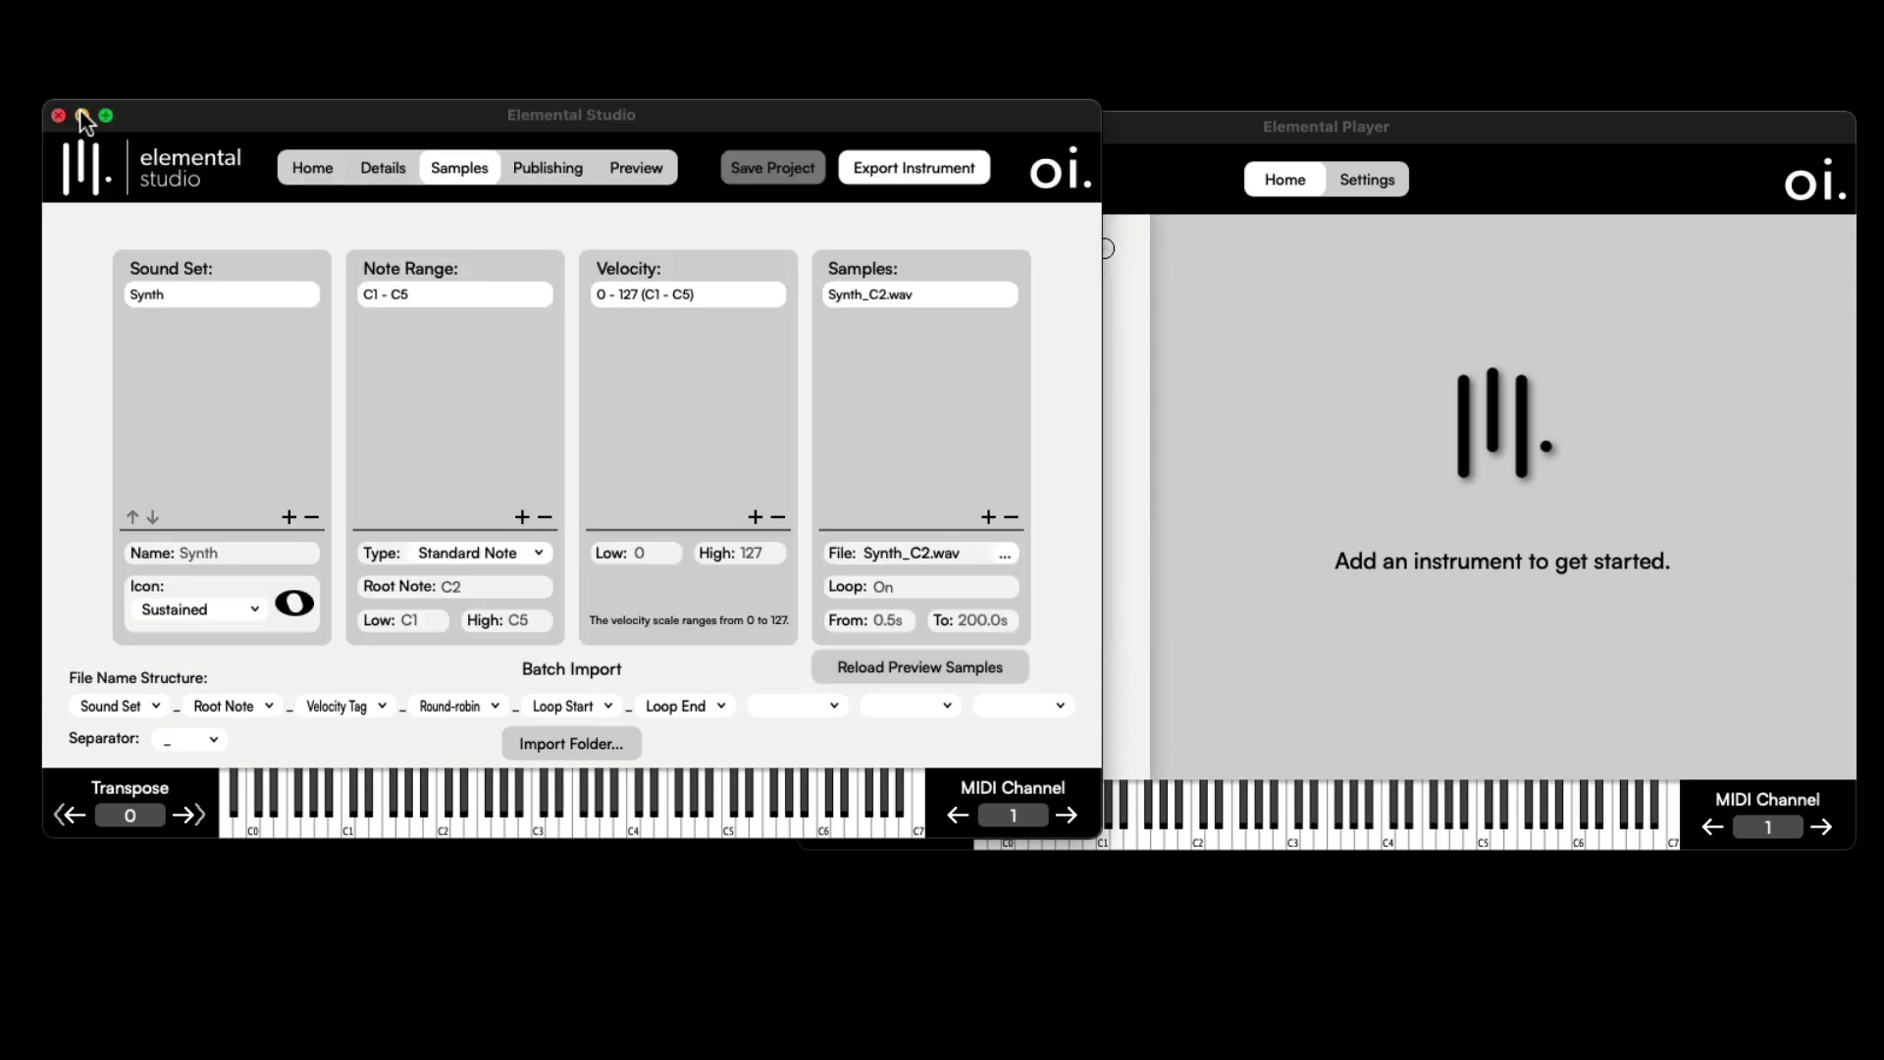
pyautogui.click(82, 115)
# Install Synth 1.elemental from Instrument Exports into the Player Library and load it.
pyautogui.moveTo(1016, 152); pyautogui.dragTo(601, 147)
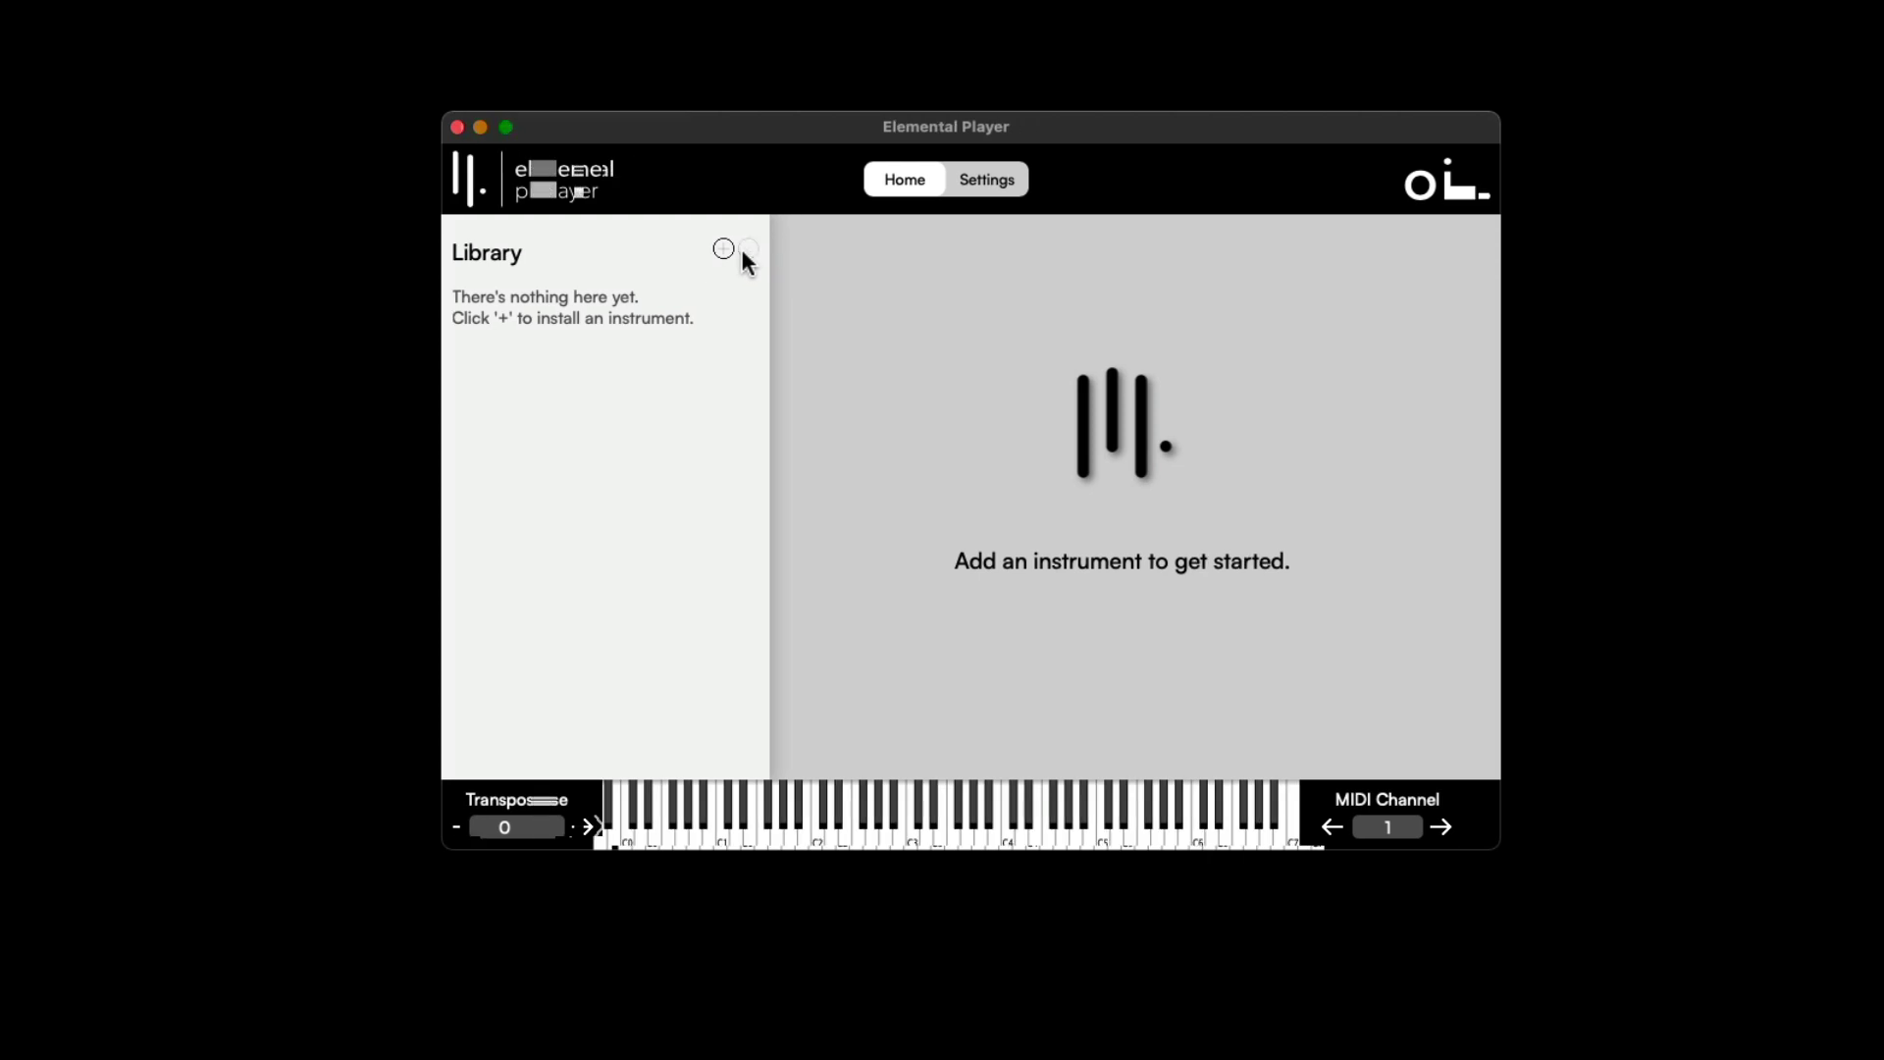
pyautogui.click(743, 253)
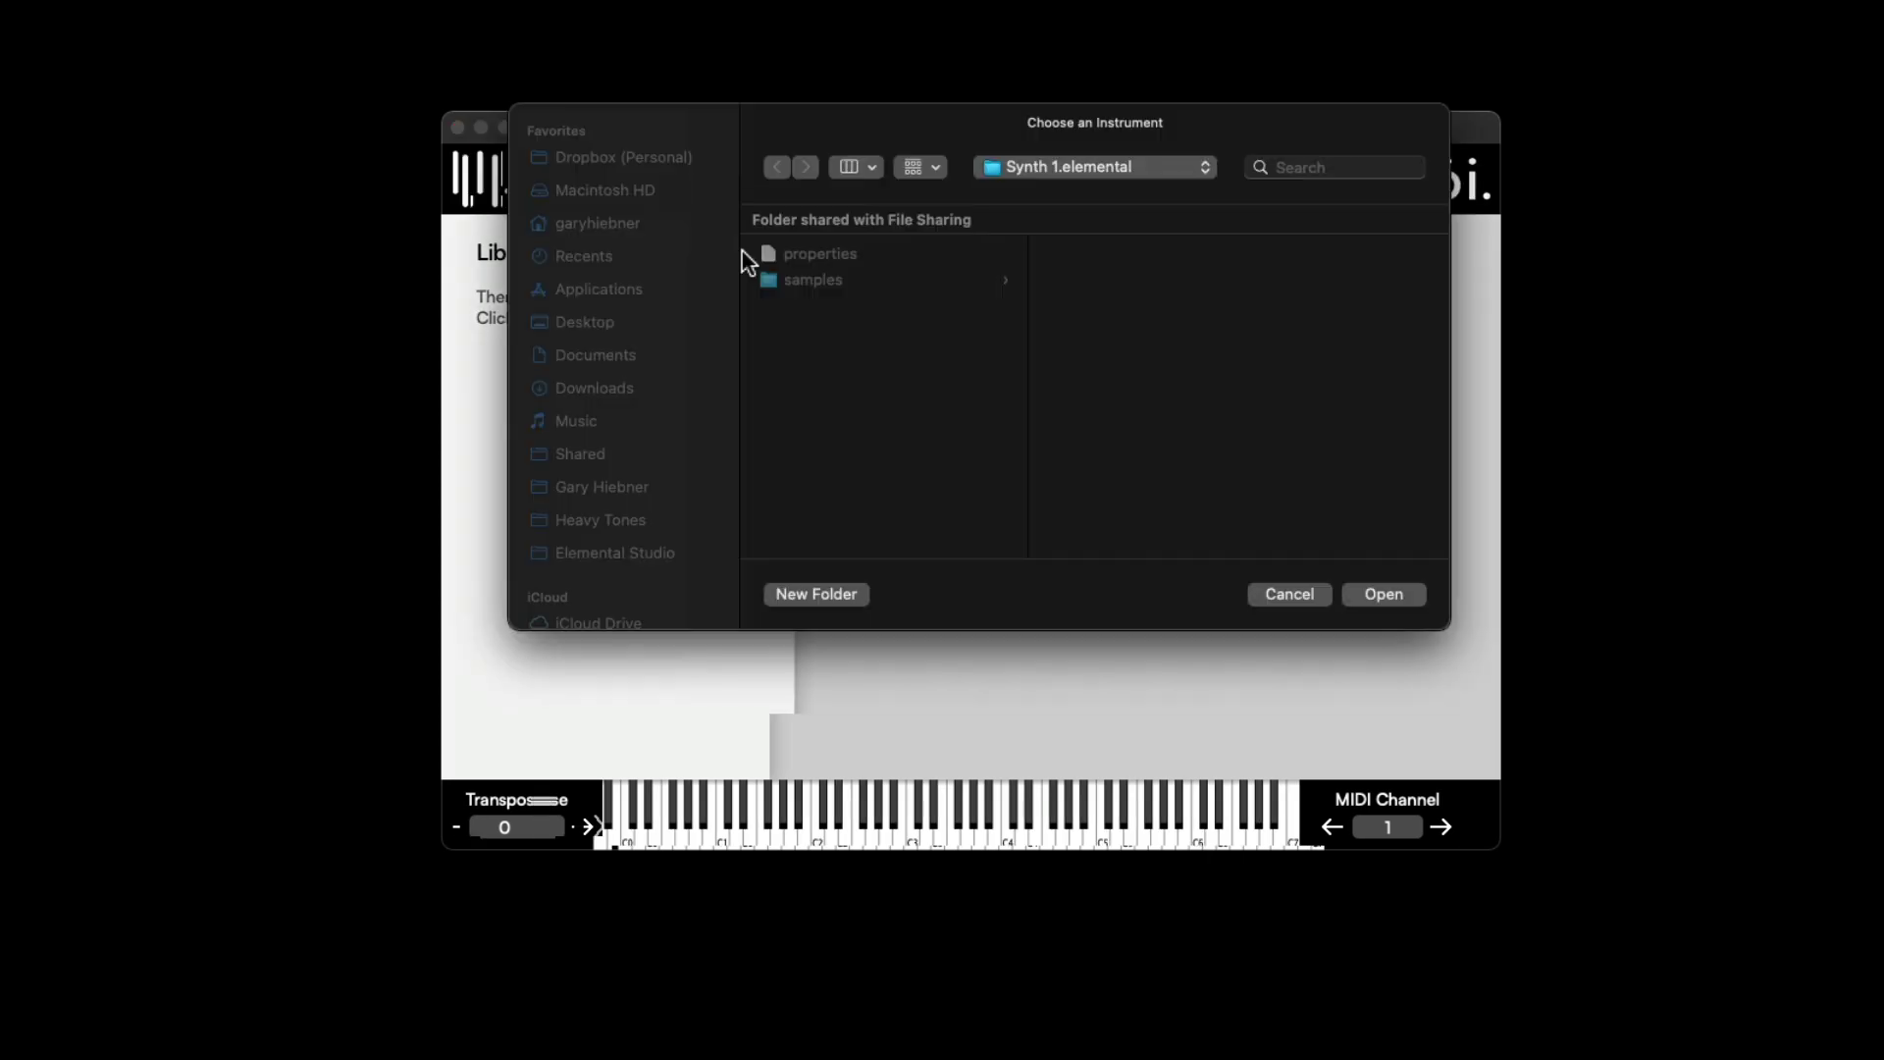
pyautogui.click(651, 551)
pyautogui.click(850, 280)
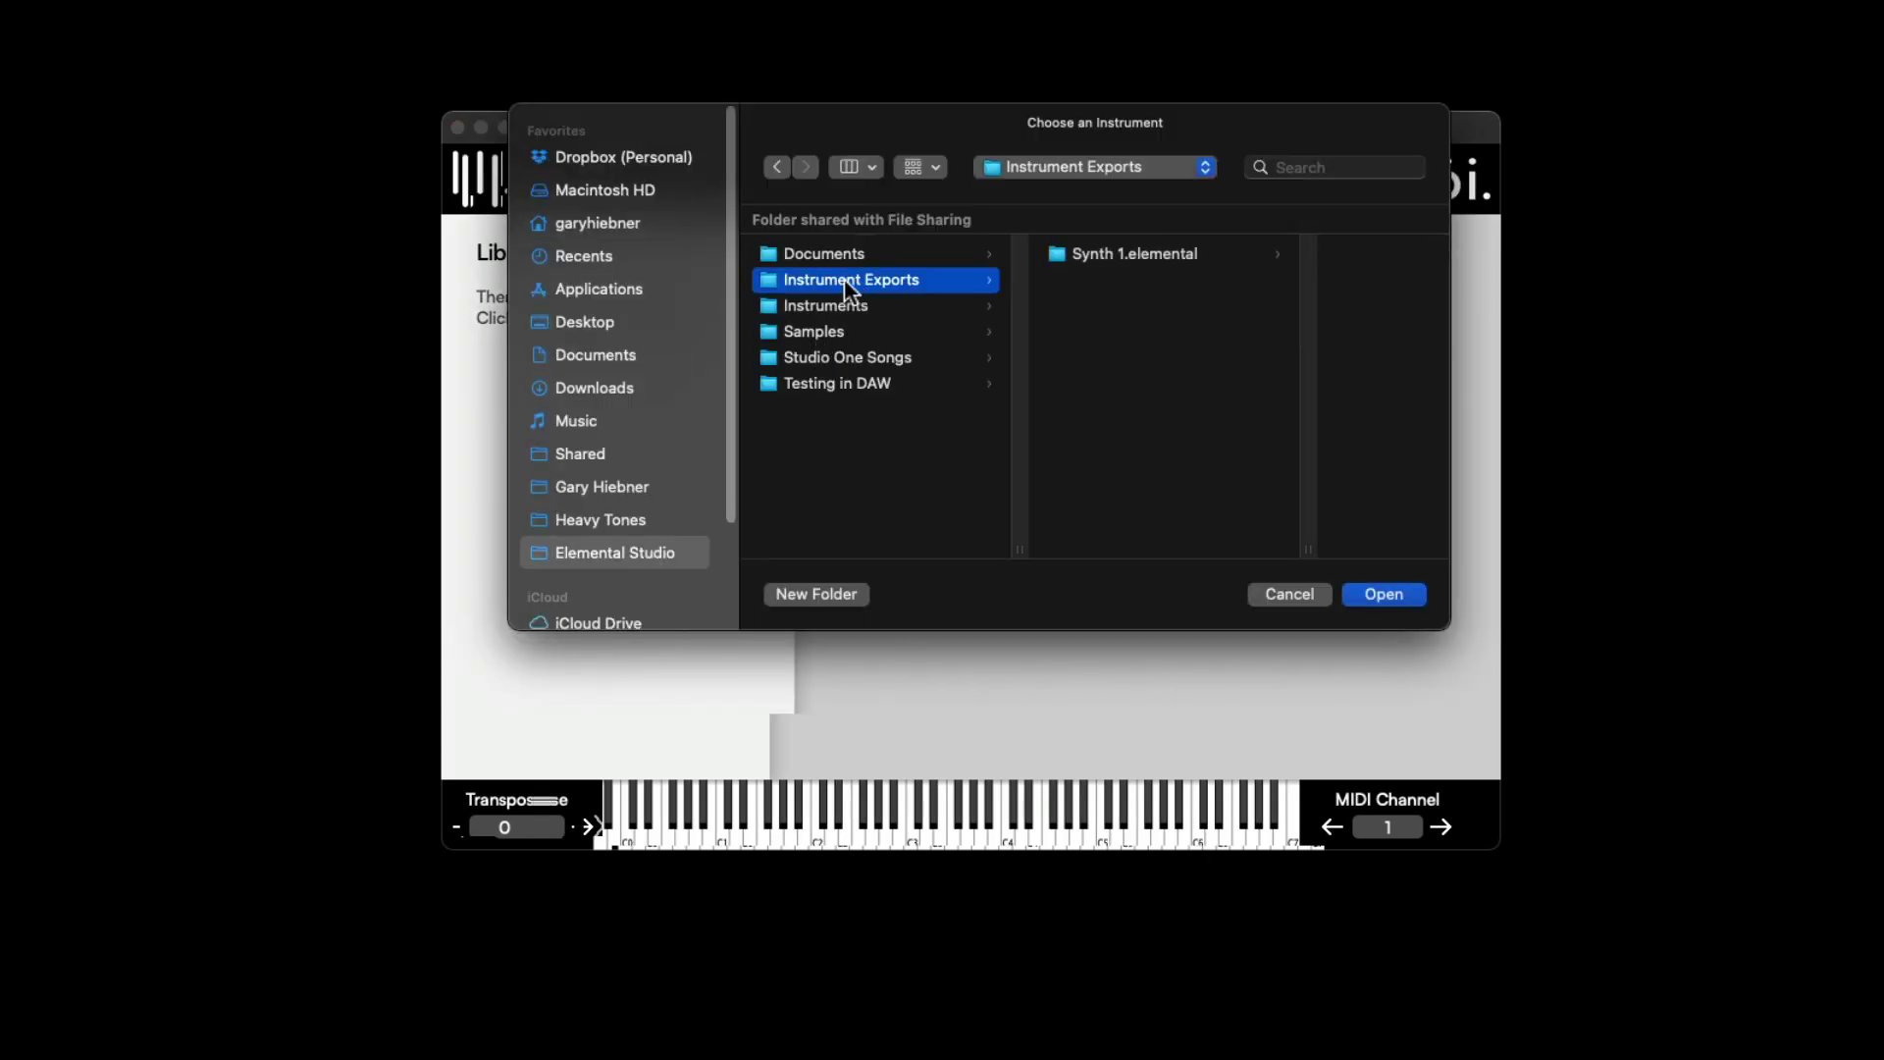
pyautogui.click(1096, 255)
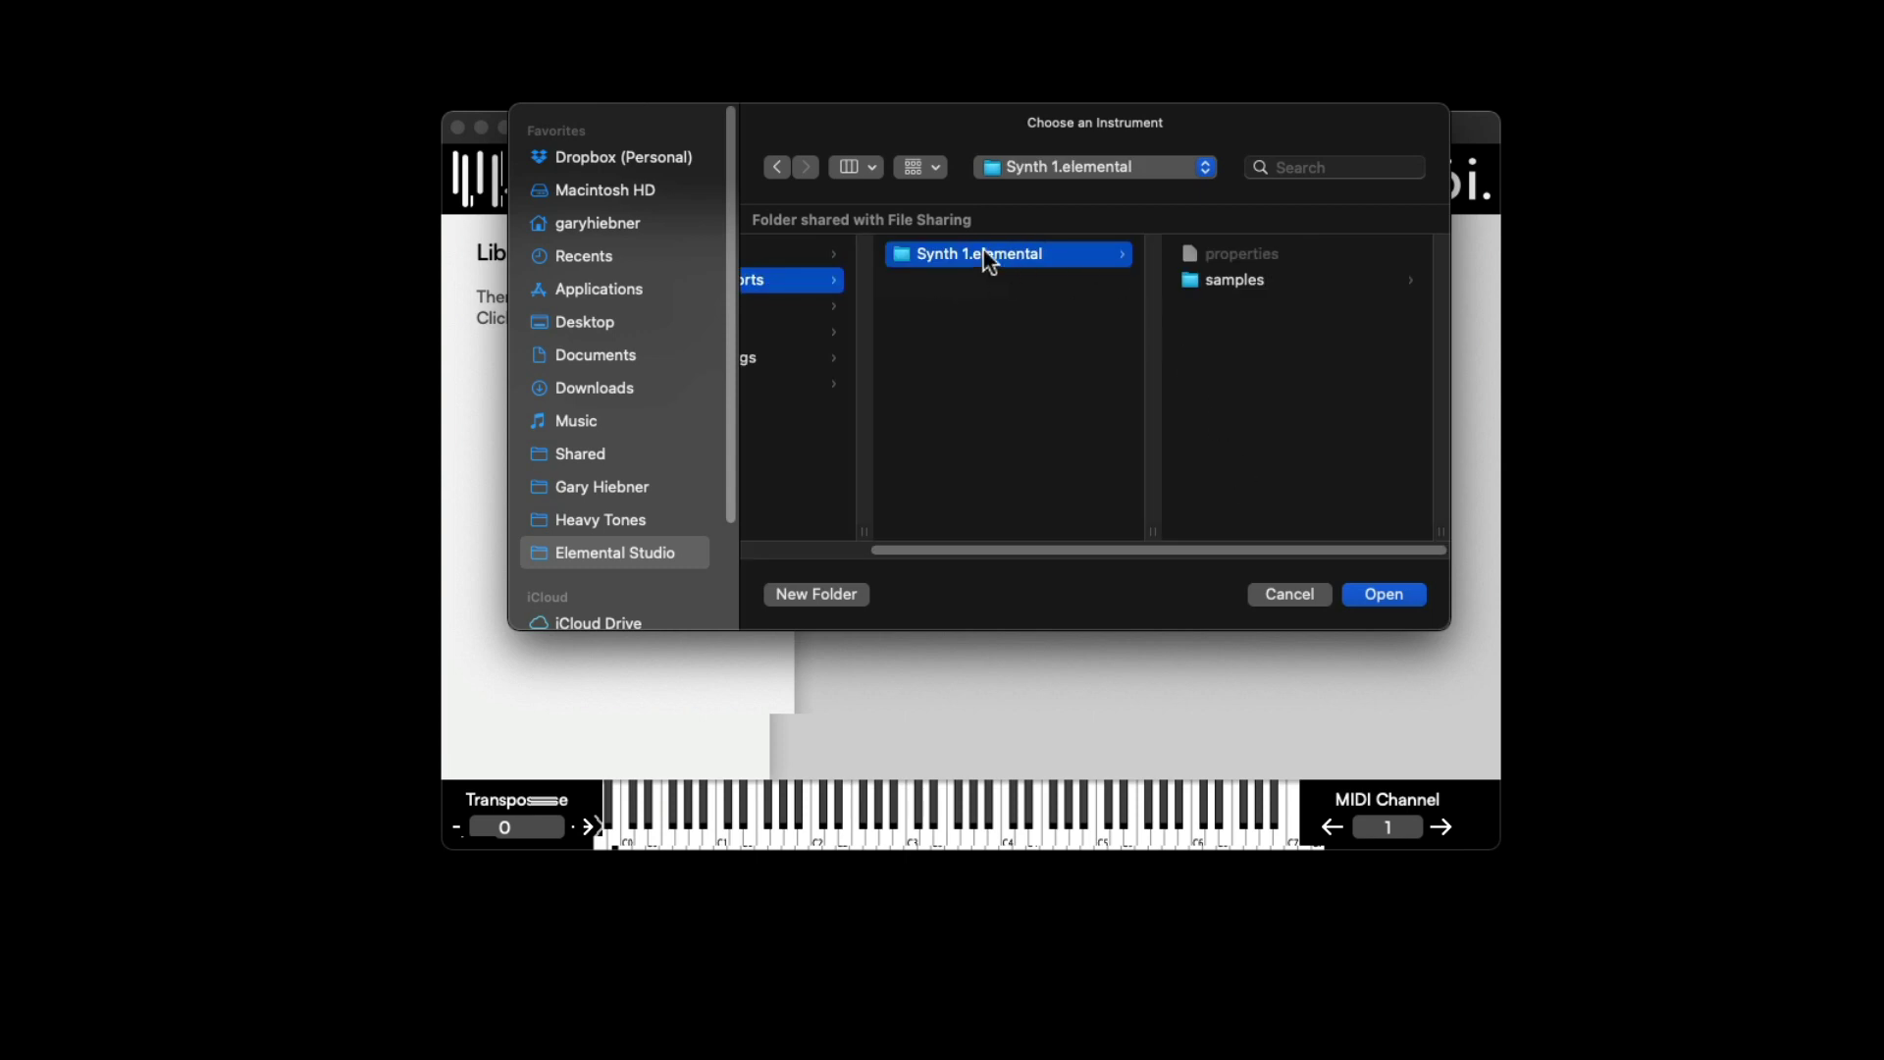
pyautogui.click(1391, 590)
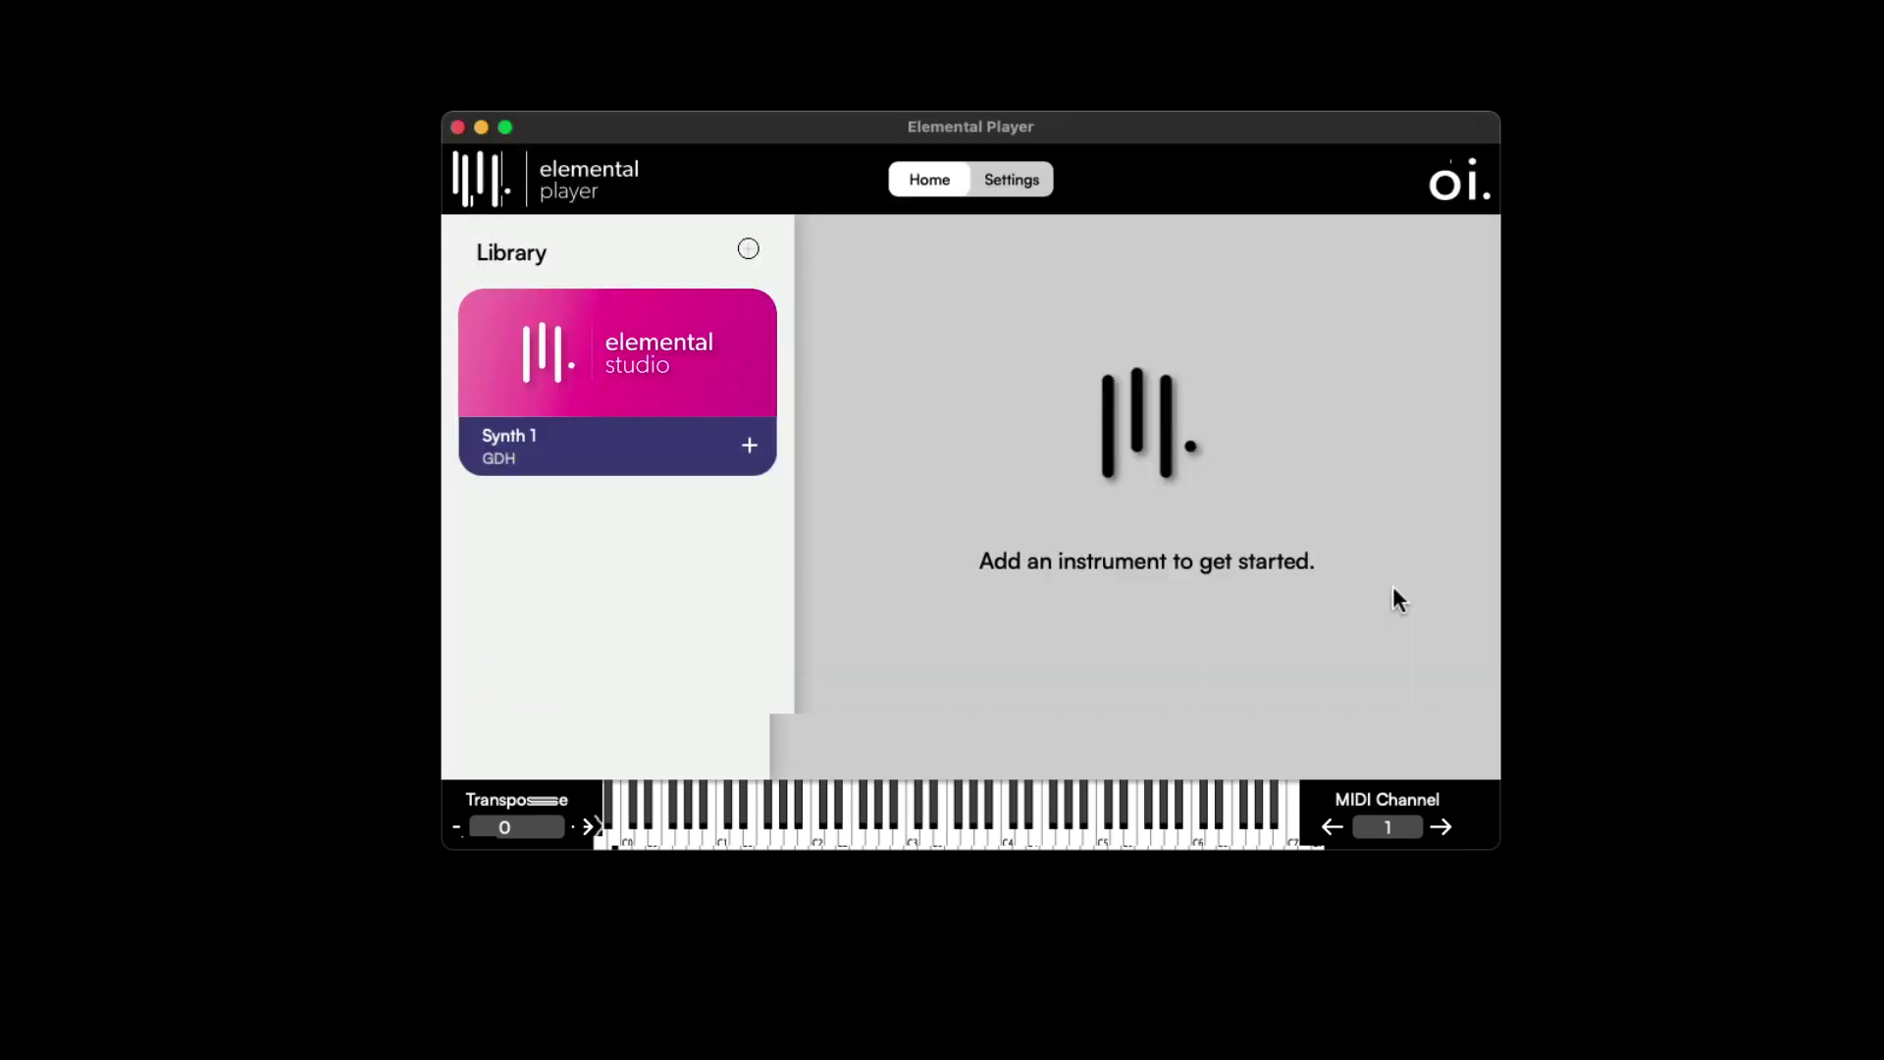
pyautogui.click(748, 445)
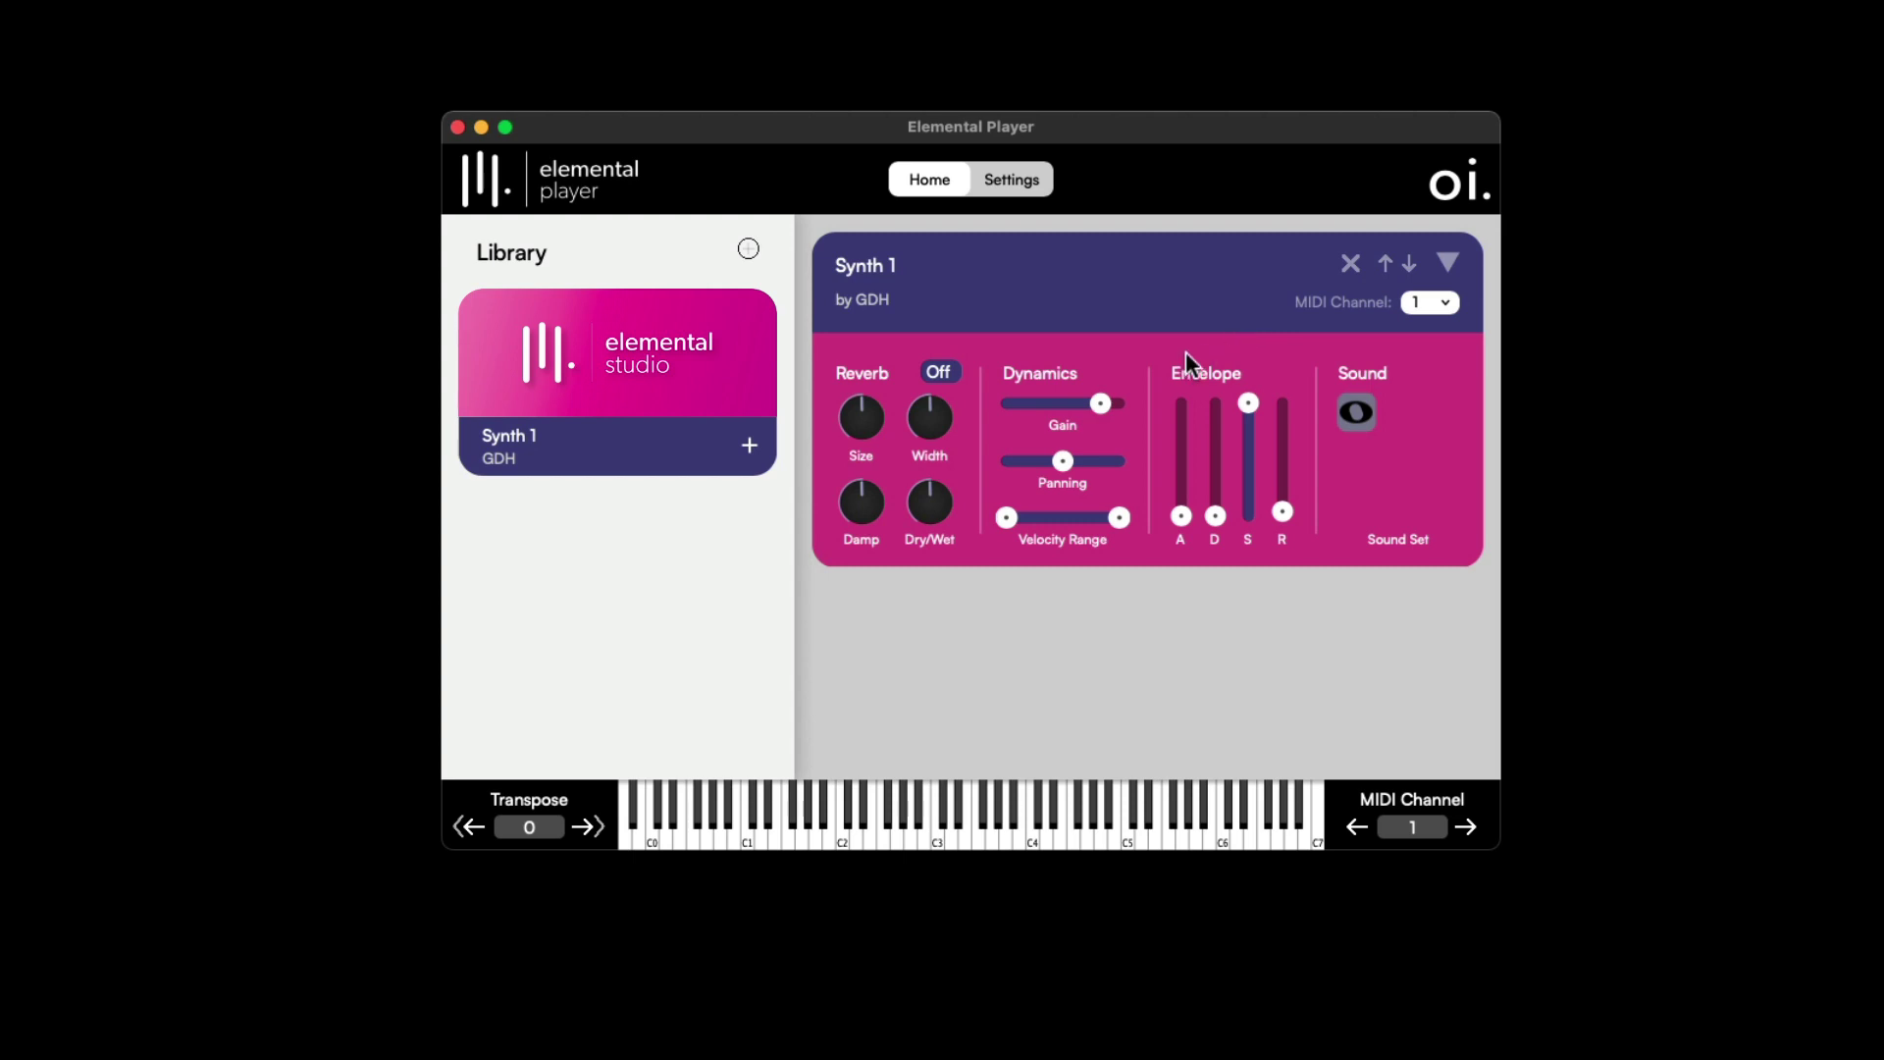
# Open the Player's Settings page and its Audio/MIDI settings dialog.
pyautogui.click(1001, 191)
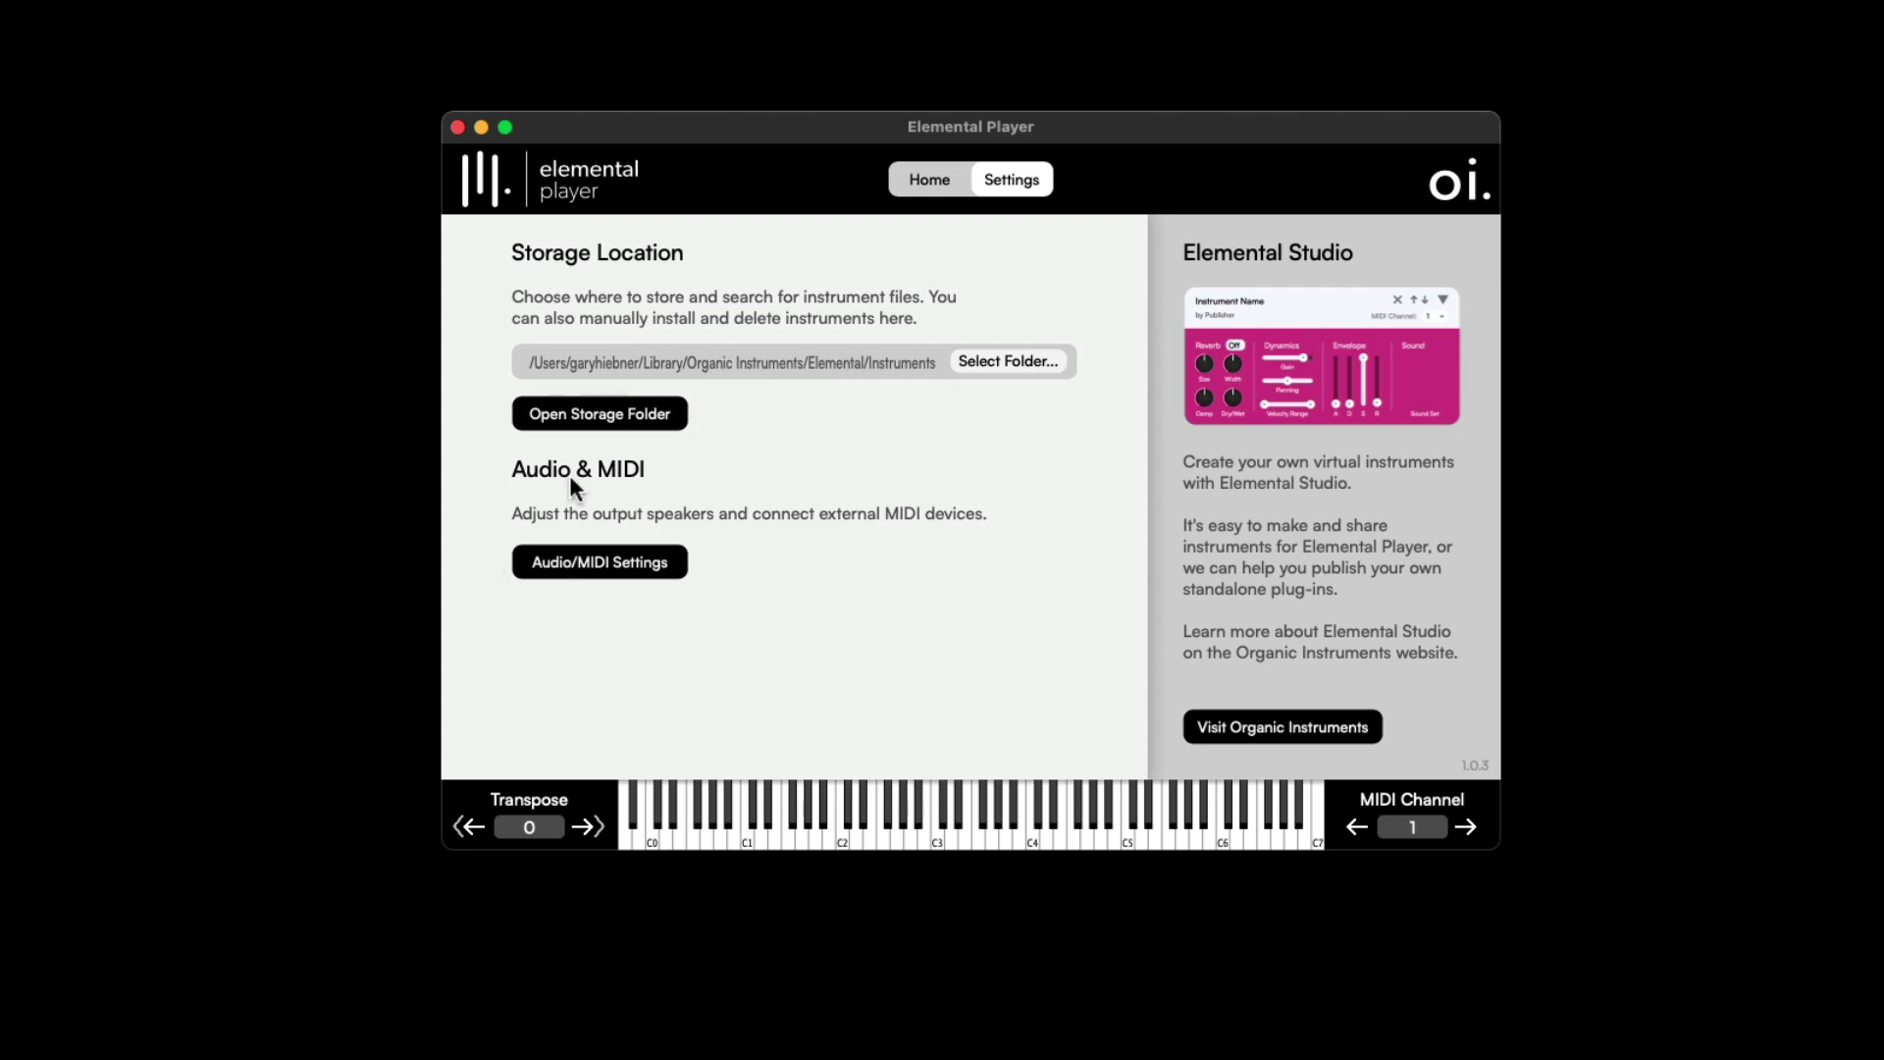
pyautogui.click(566, 569)
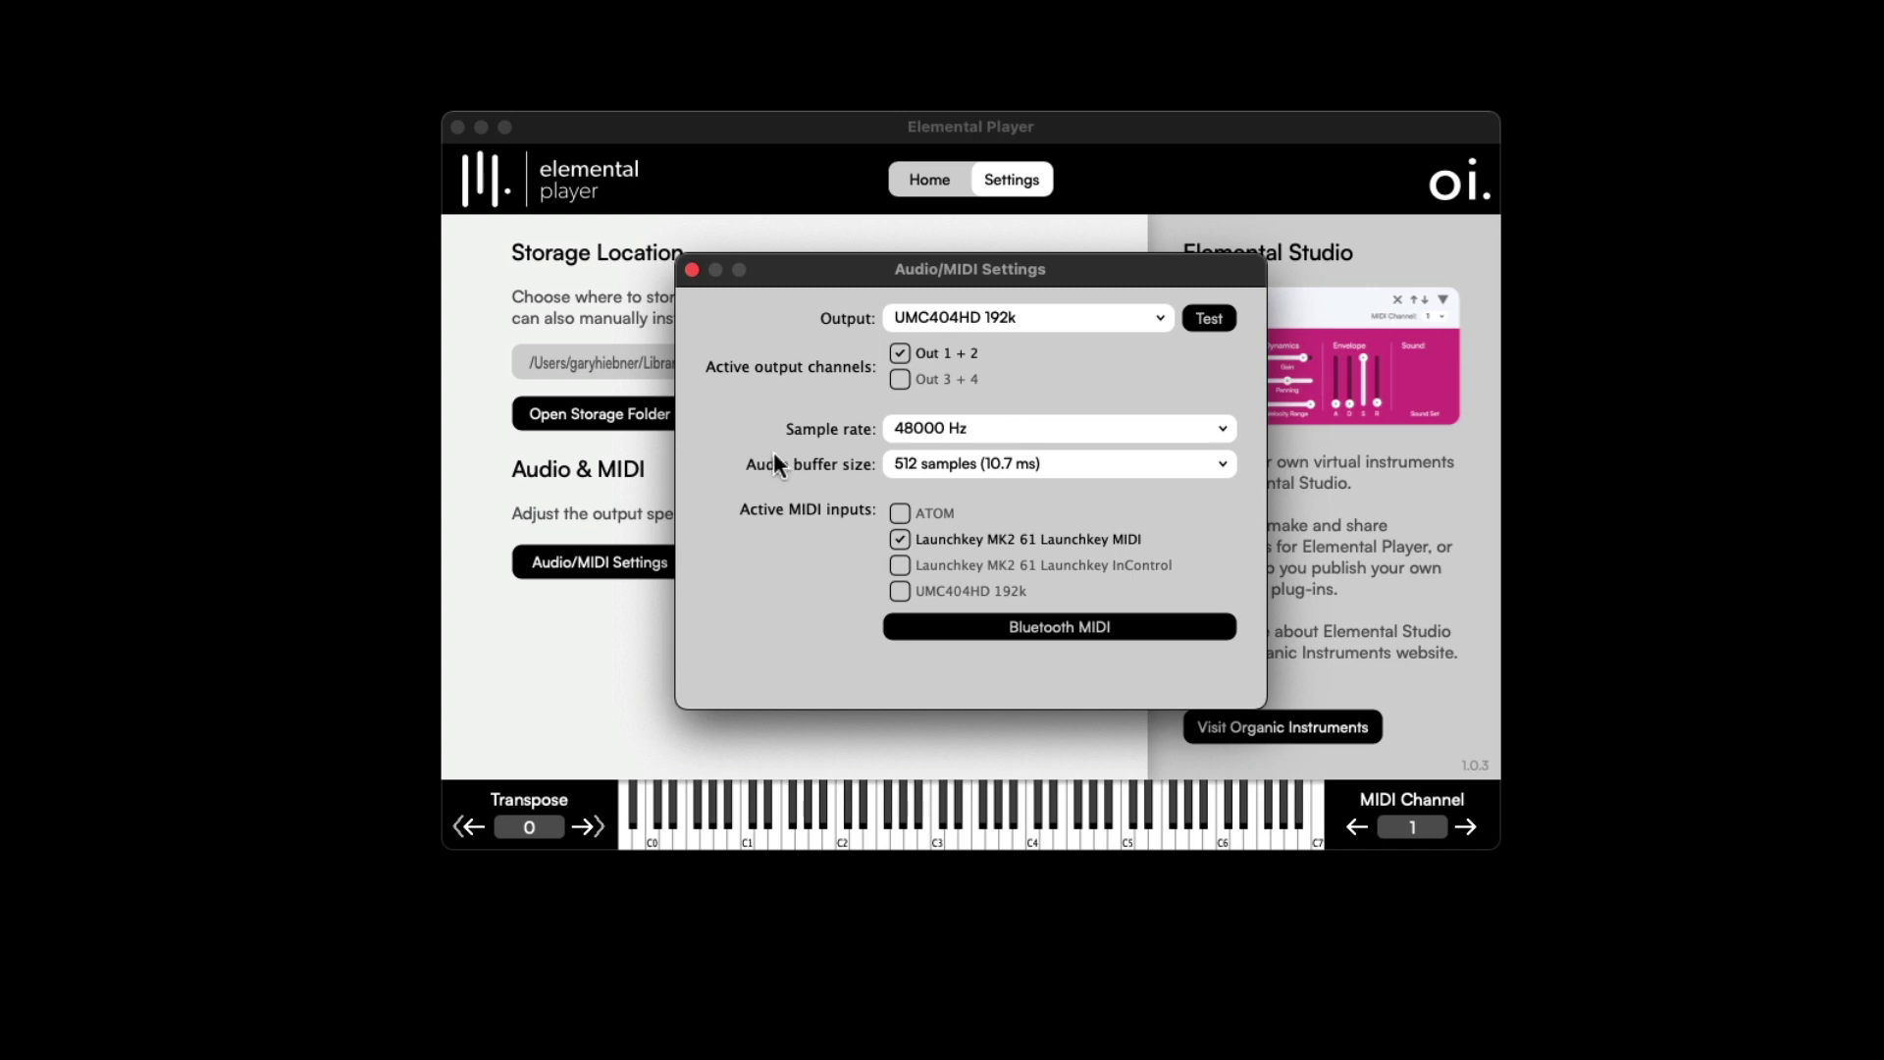
pyautogui.click(934, 428)
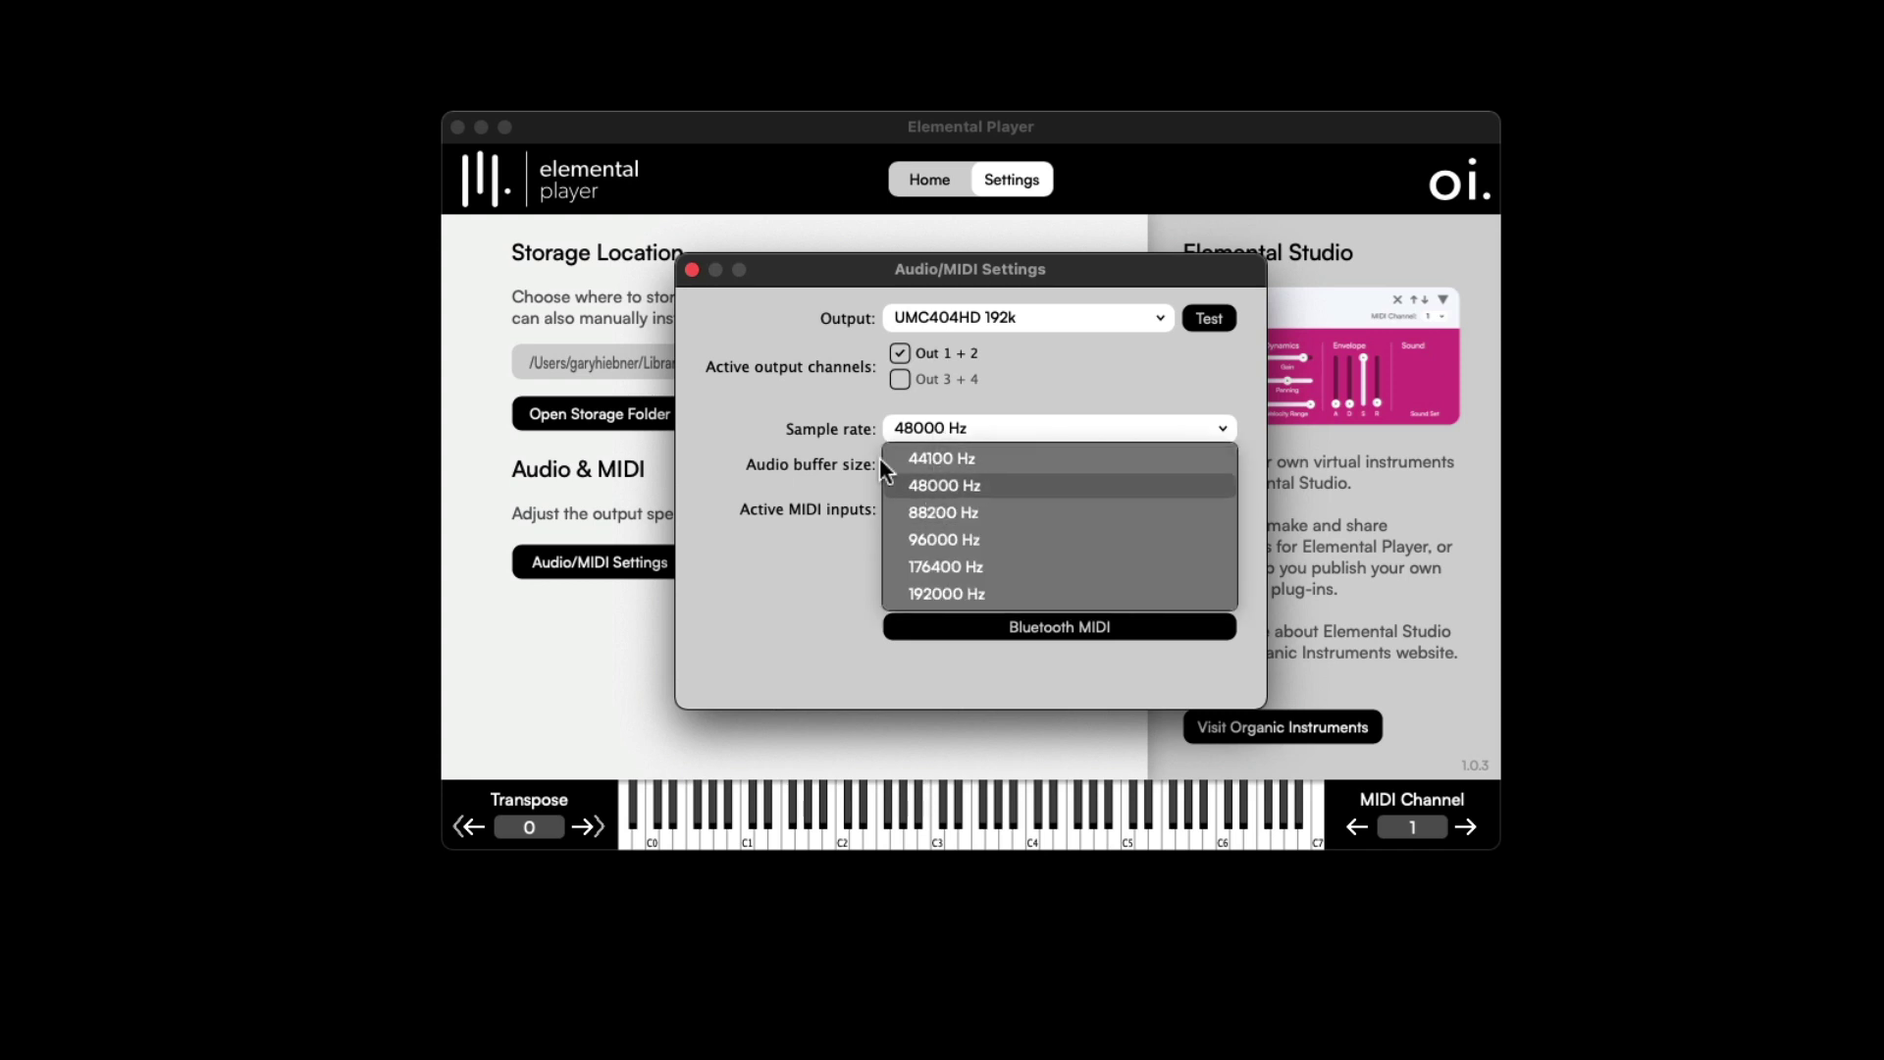
pyautogui.click(810, 445)
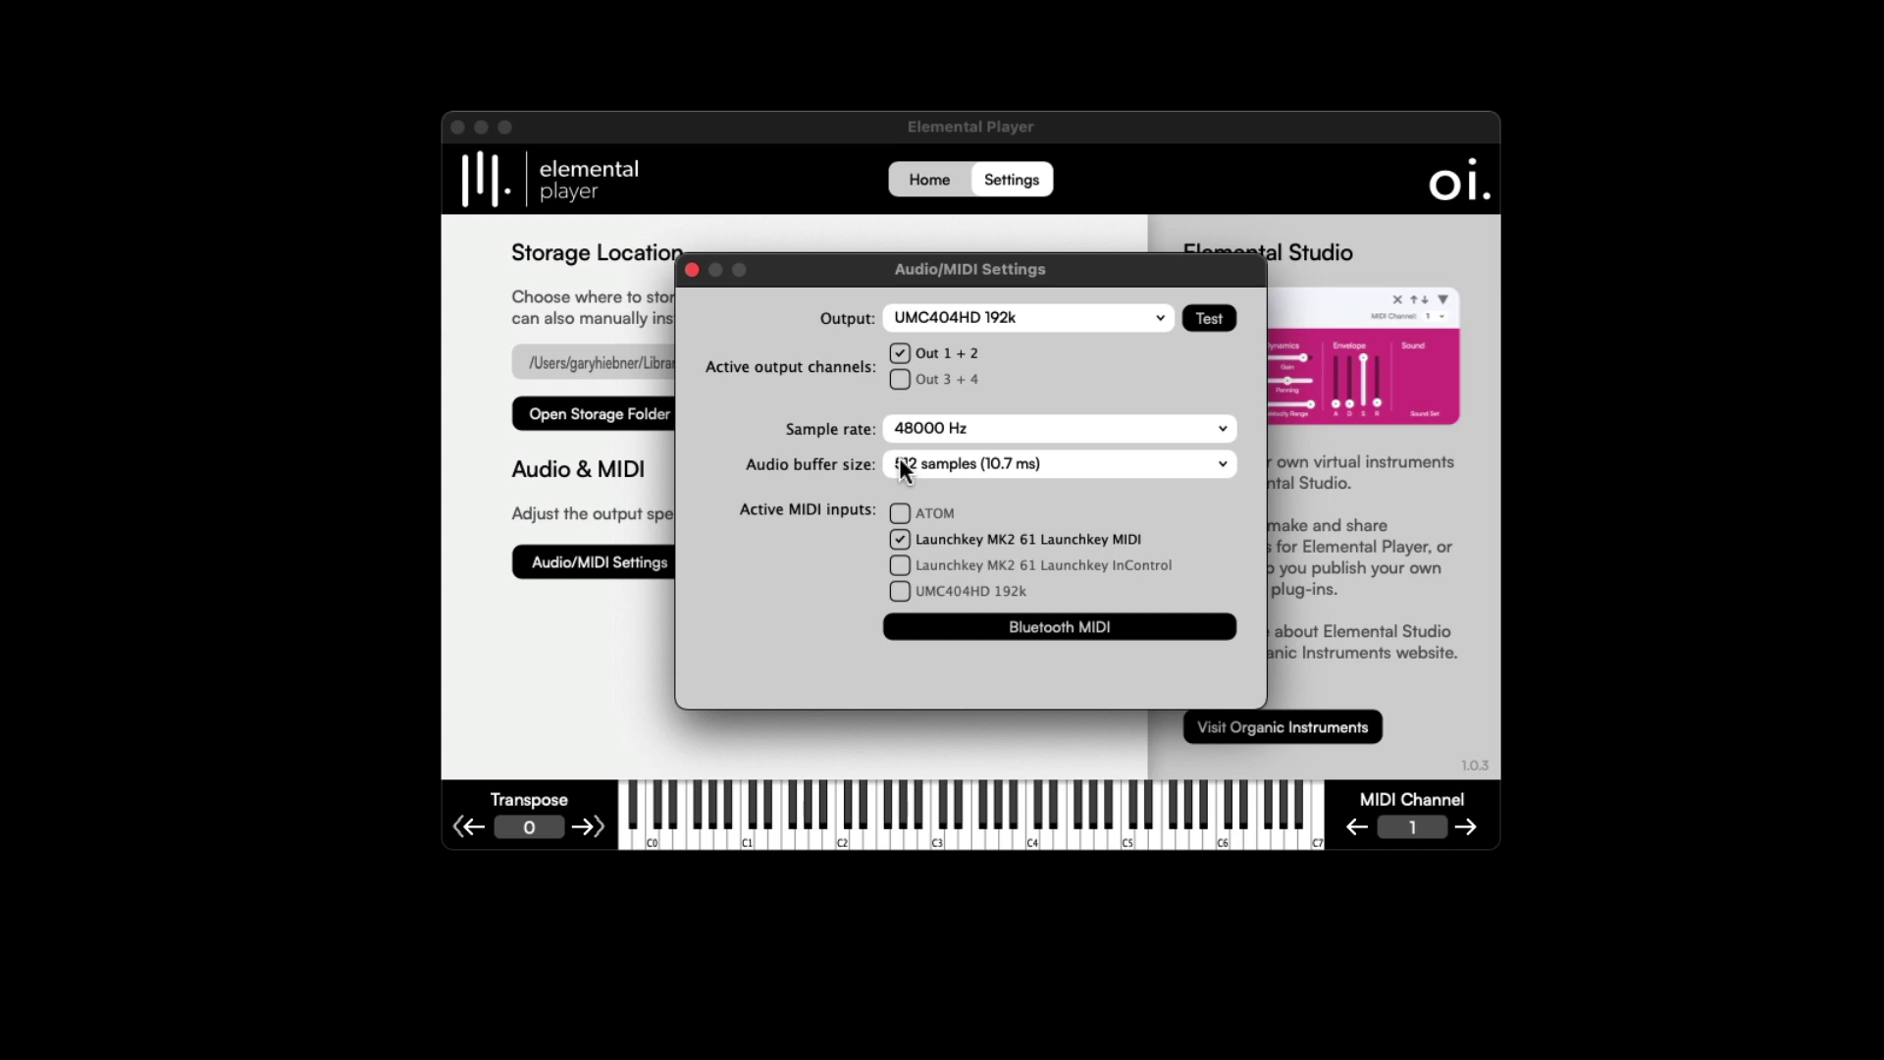
pyautogui.click(950, 465)
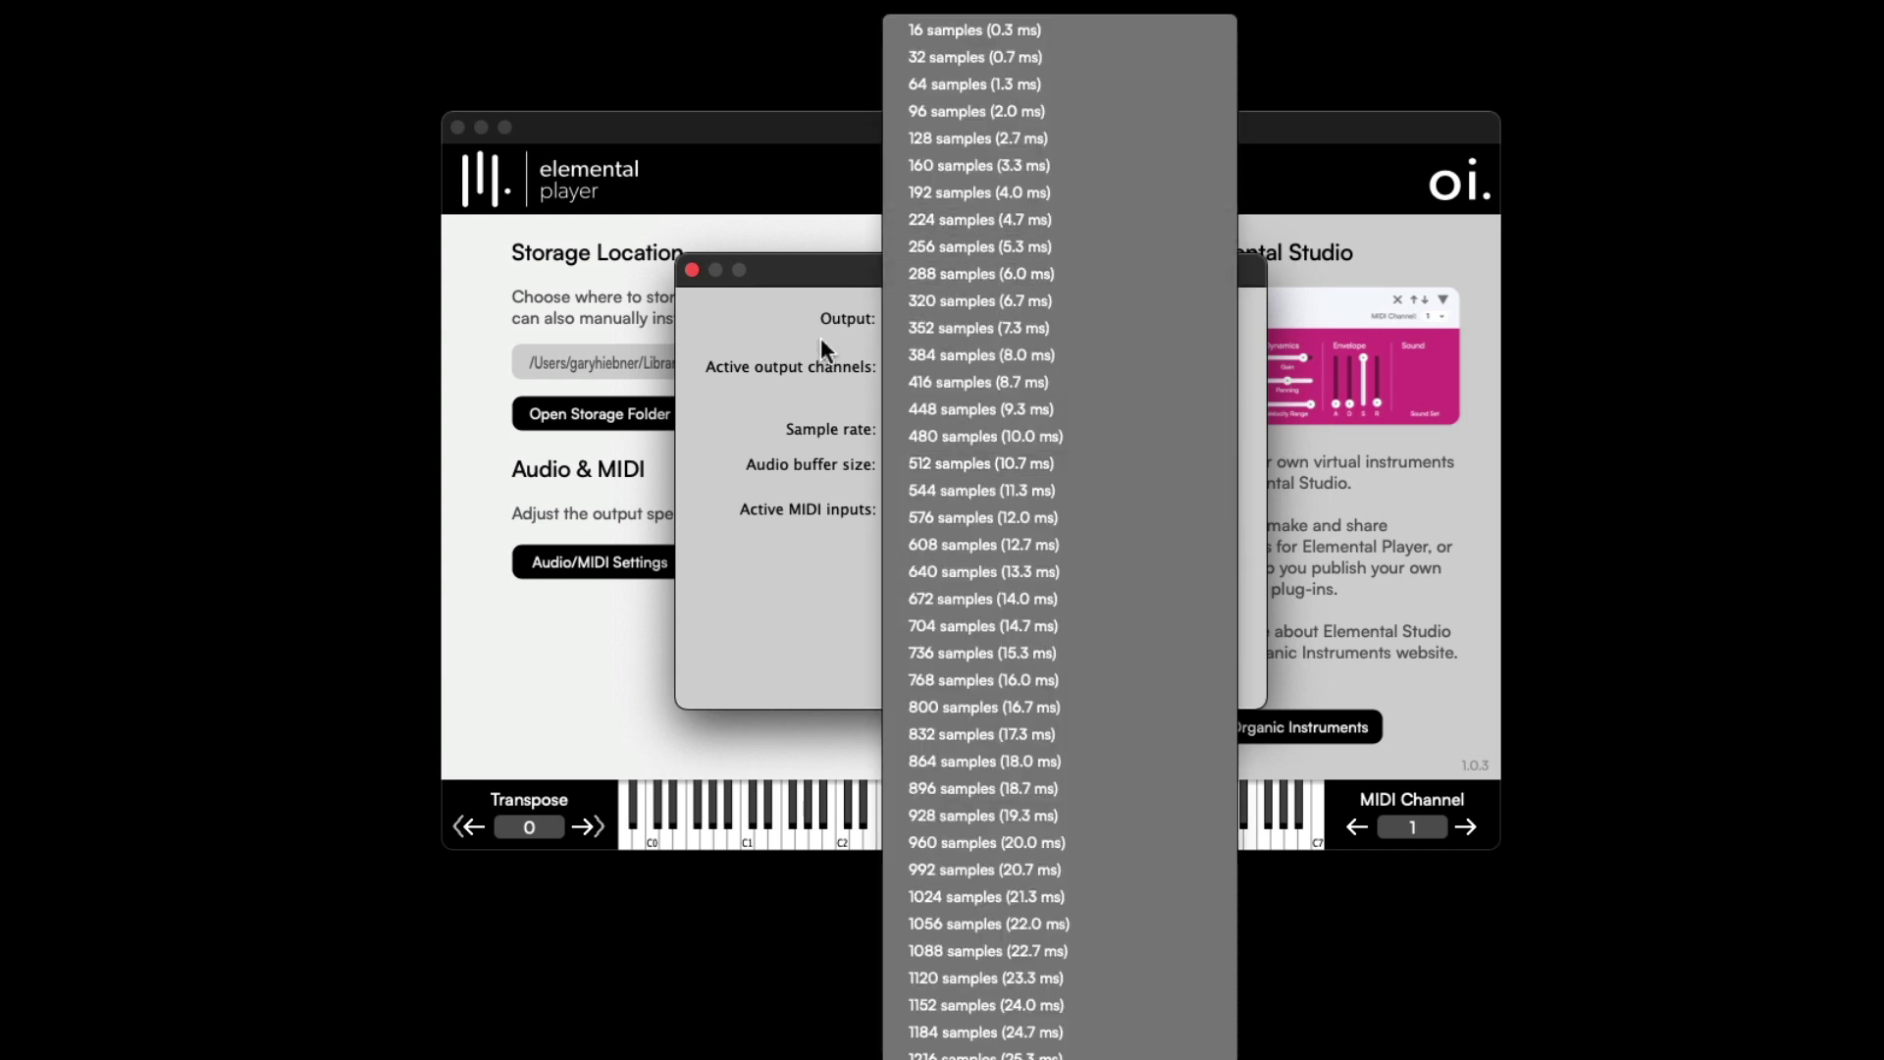
pyautogui.click(765, 412)
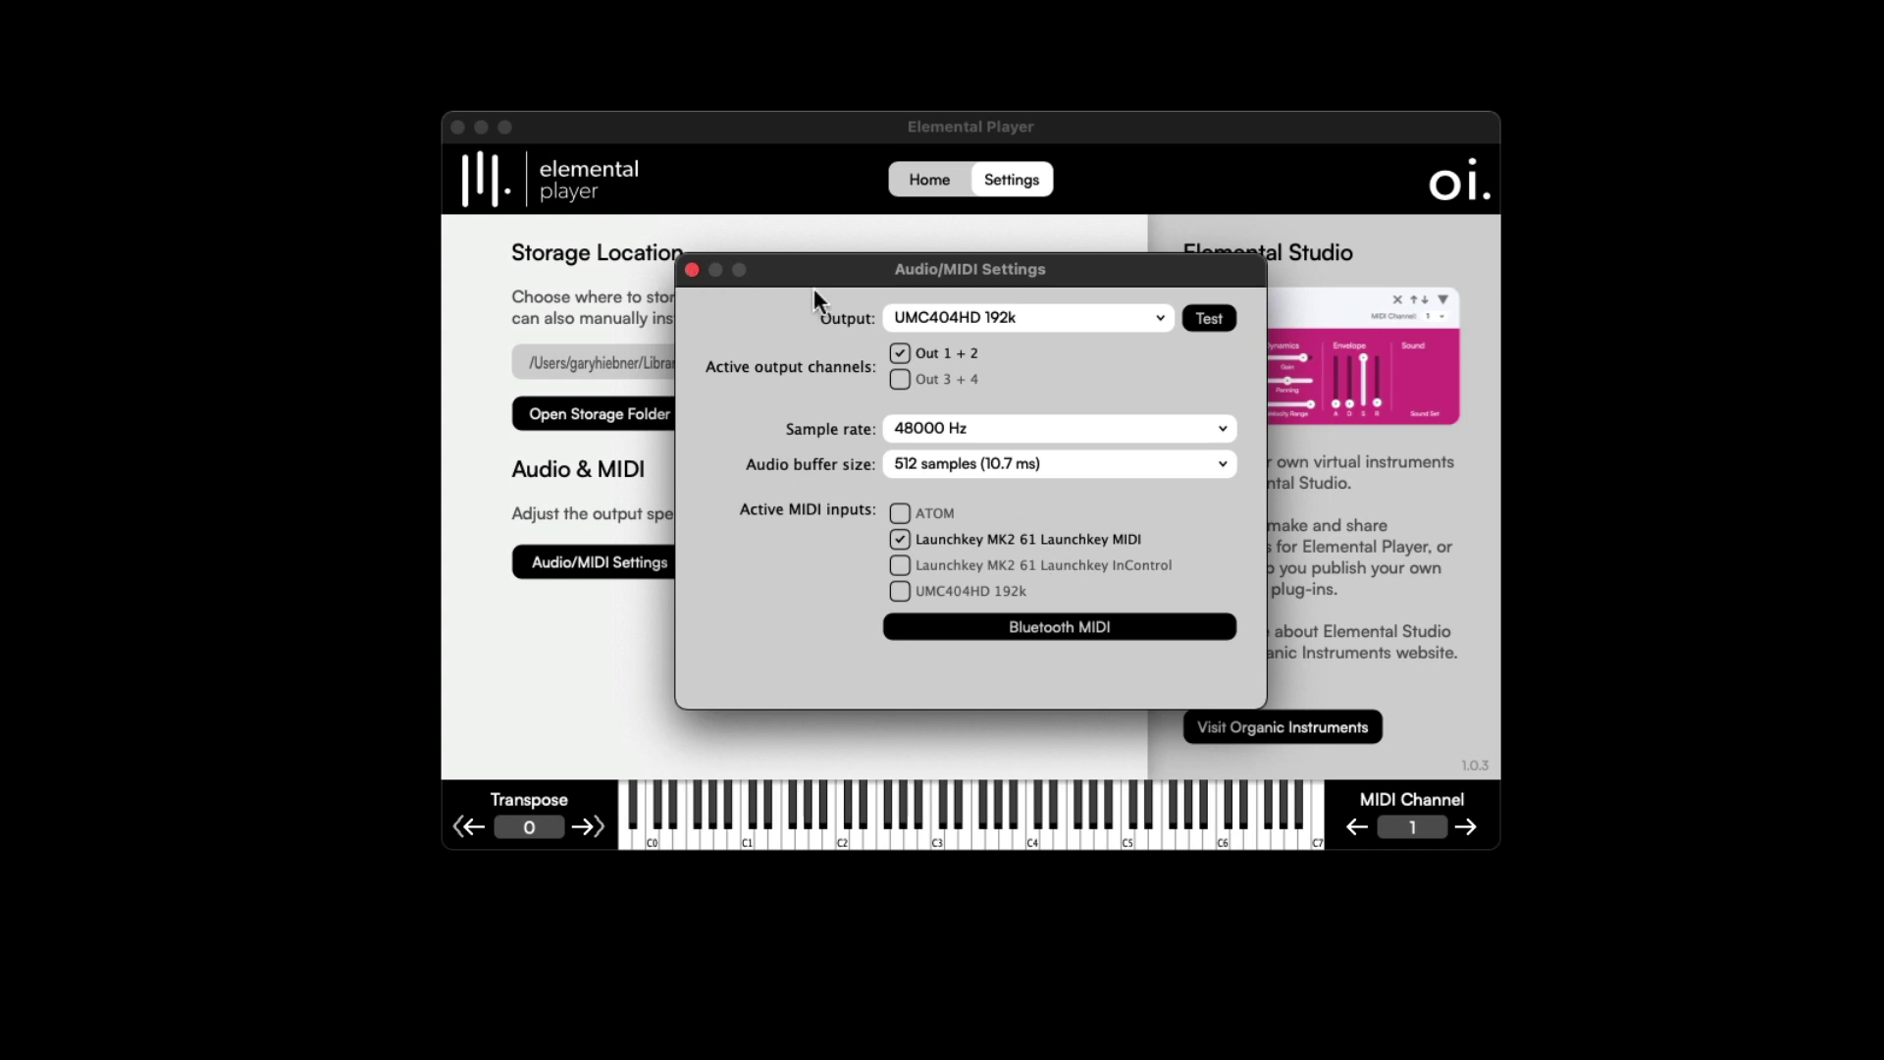
pyautogui.click(692, 270)
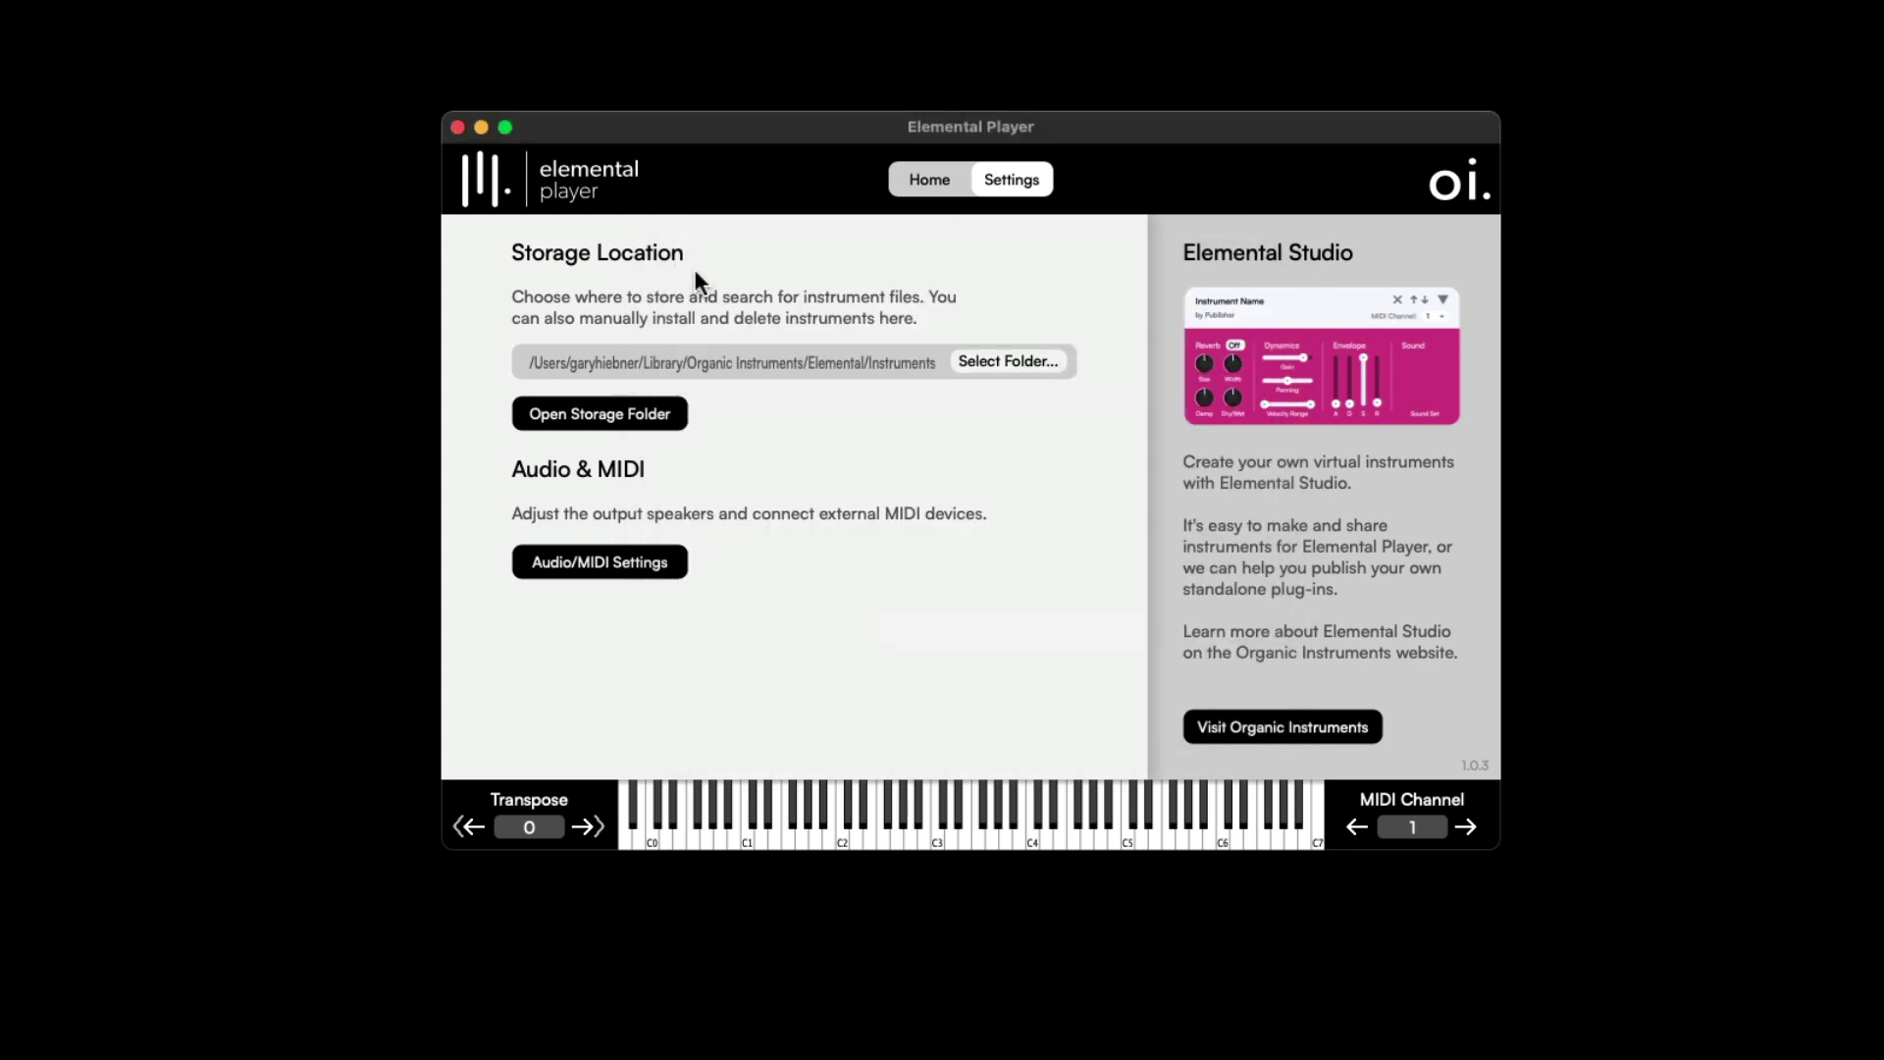
pyautogui.click(929, 180)
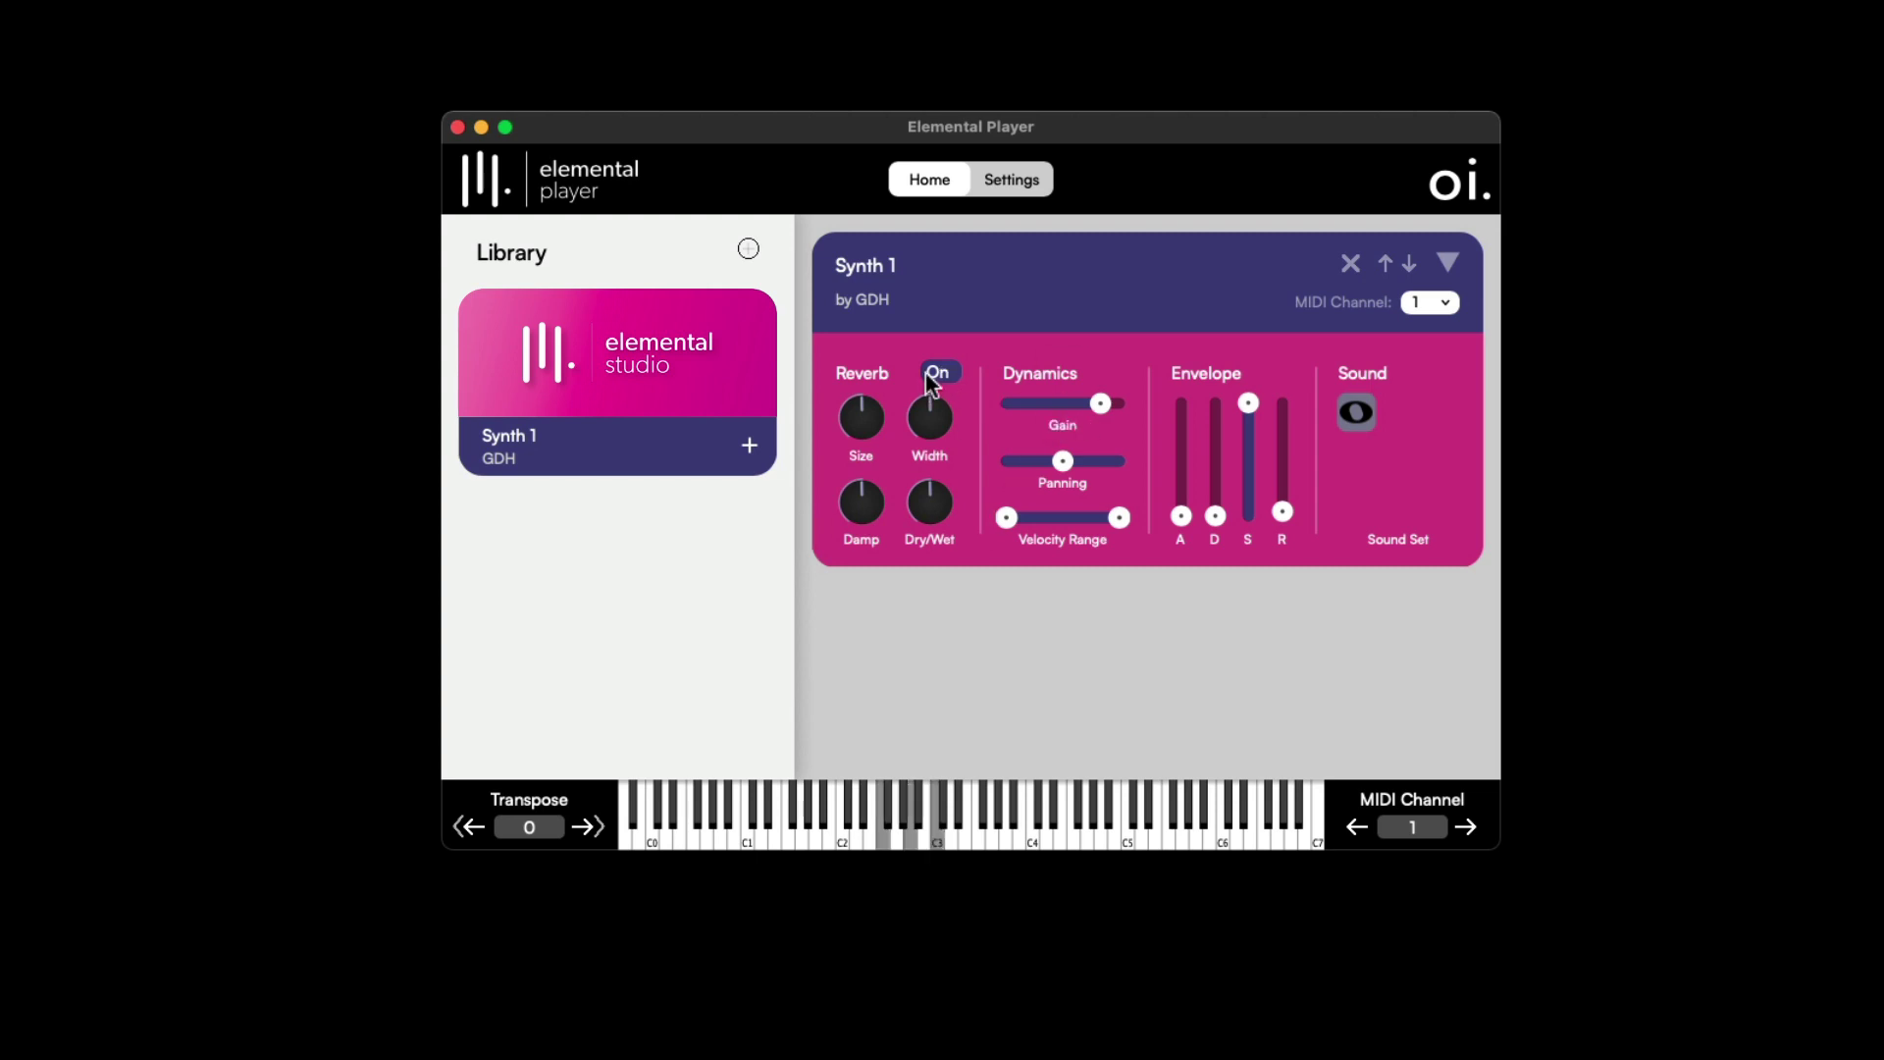
# Enlarge Synth 1's reverb size slightly and set its dry/wet mix to about 55%.
pyautogui.moveTo(865, 434); pyautogui.dragTo(865, 420)
pyautogui.moveTo(923, 433)
pyautogui.moveTo(862, 502)
pyautogui.moveTo(934, 503); pyautogui.dragTo(922, 559)
pyautogui.moveTo(927, 441); pyautogui.dragTo(916, 365)
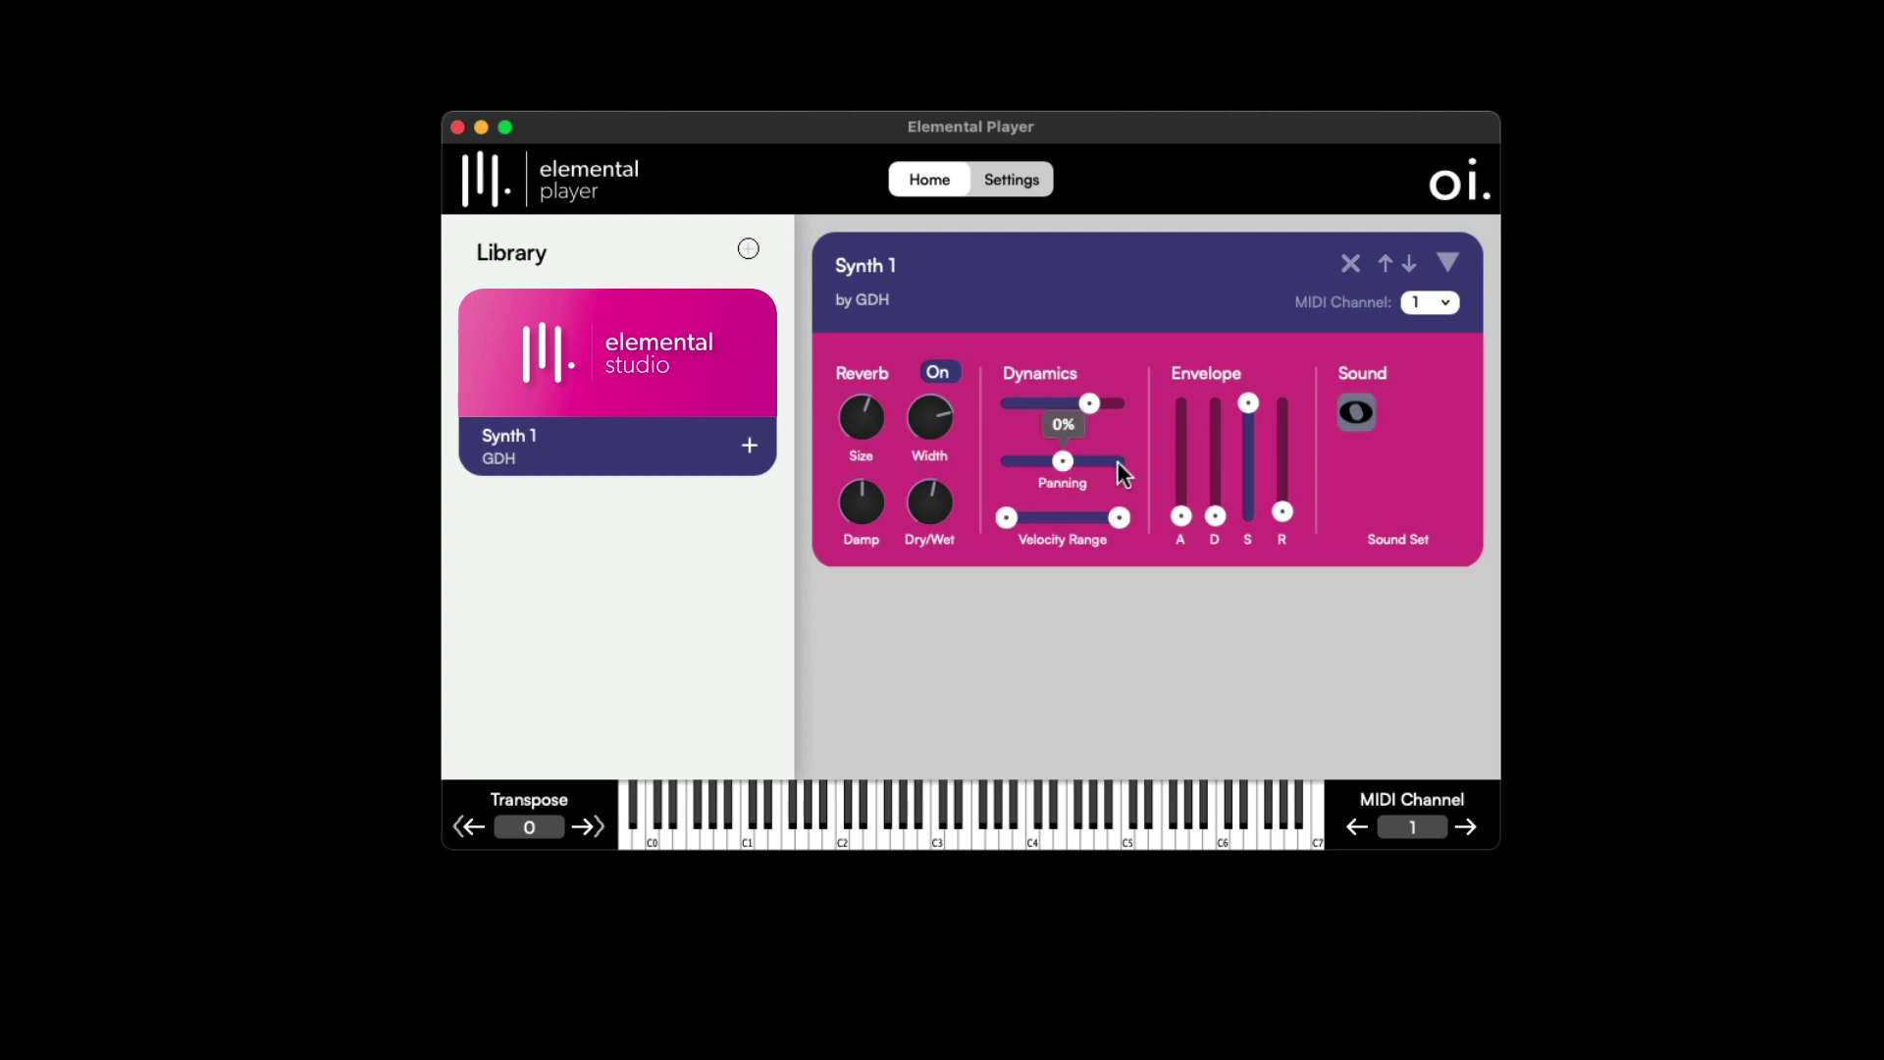
# Keep Synth 1's full velocity range and slow its envelope attack to about 0.69 s.
pyautogui.moveTo(1007, 517); pyautogui.dragTo(1032, 517)
pyautogui.doubleClick(1037, 516)
pyautogui.moveTo(1186, 492)
pyautogui.moveTo(1217, 521)
pyautogui.moveTo(1185, 515); pyautogui.dragTo(1190, 499)
pyautogui.moveTo(1169, 522)
pyautogui.moveTo(885, 416)
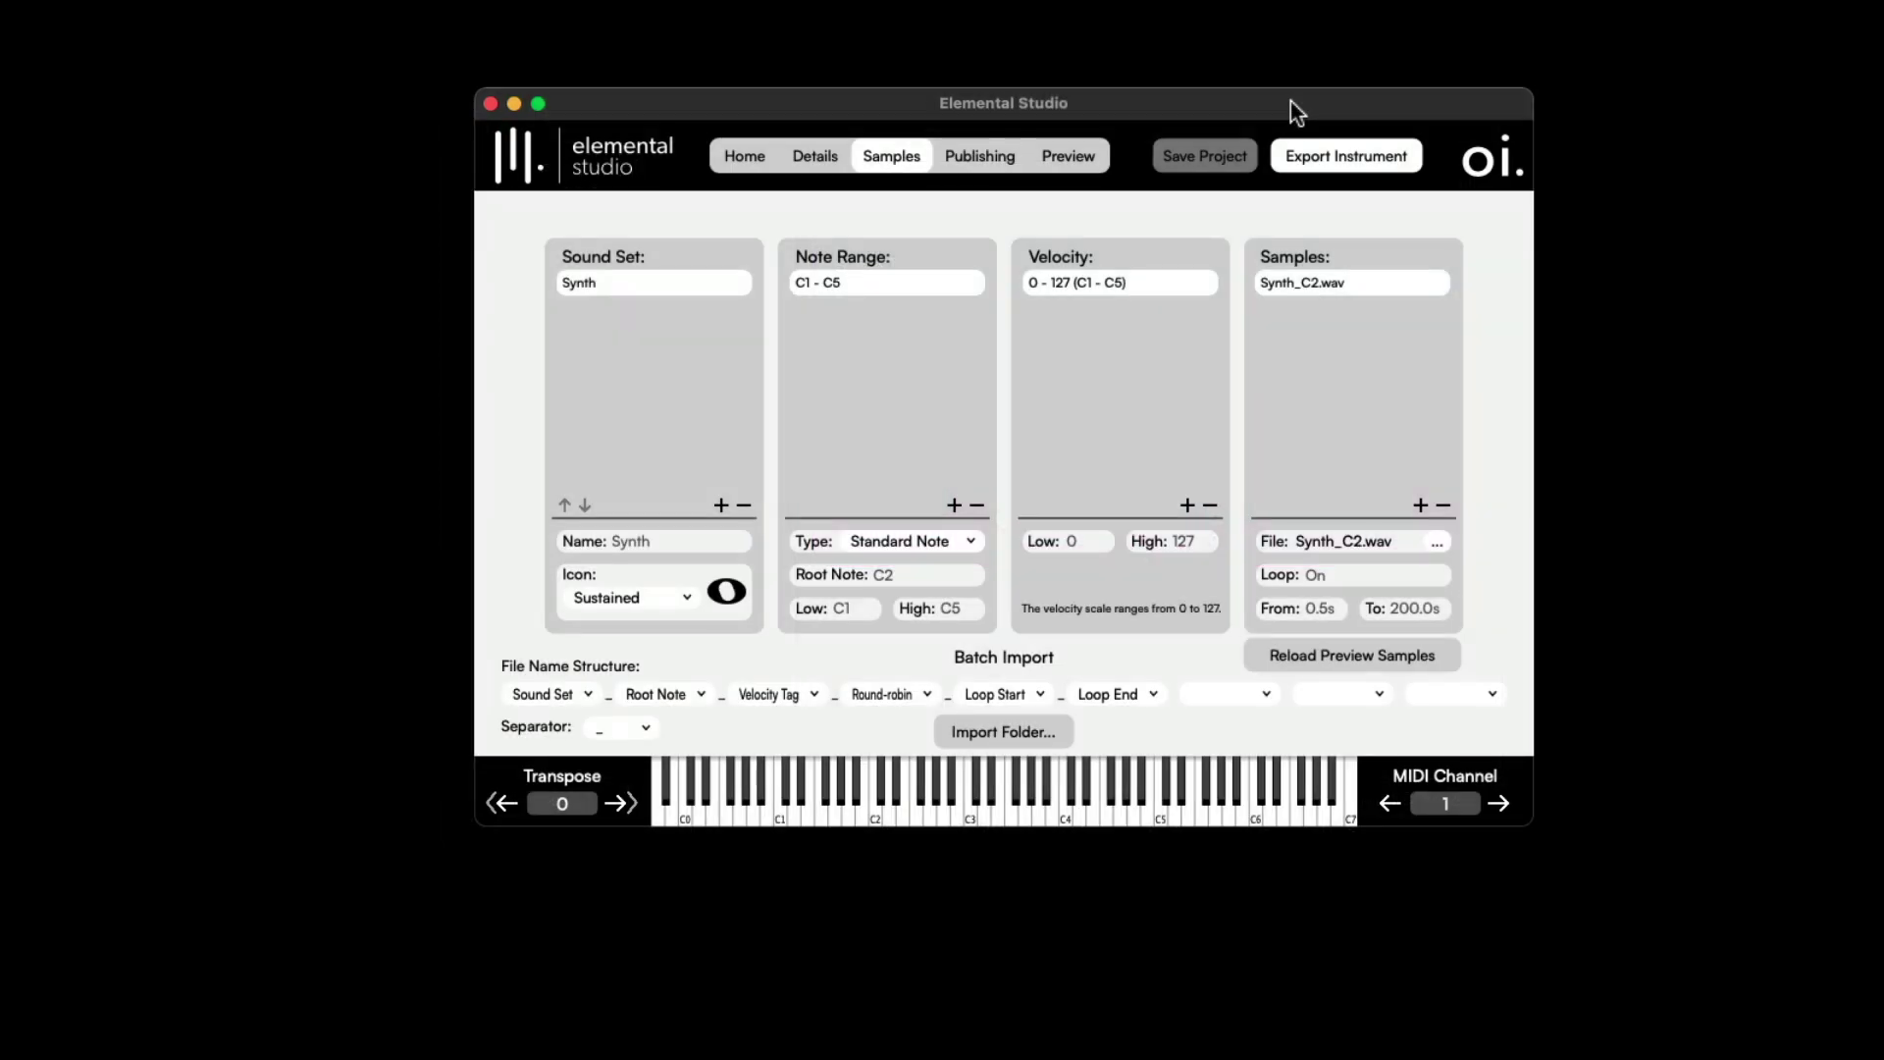
# From the studio's Home page, create a new blank instrument project.
pyautogui.click(731, 157)
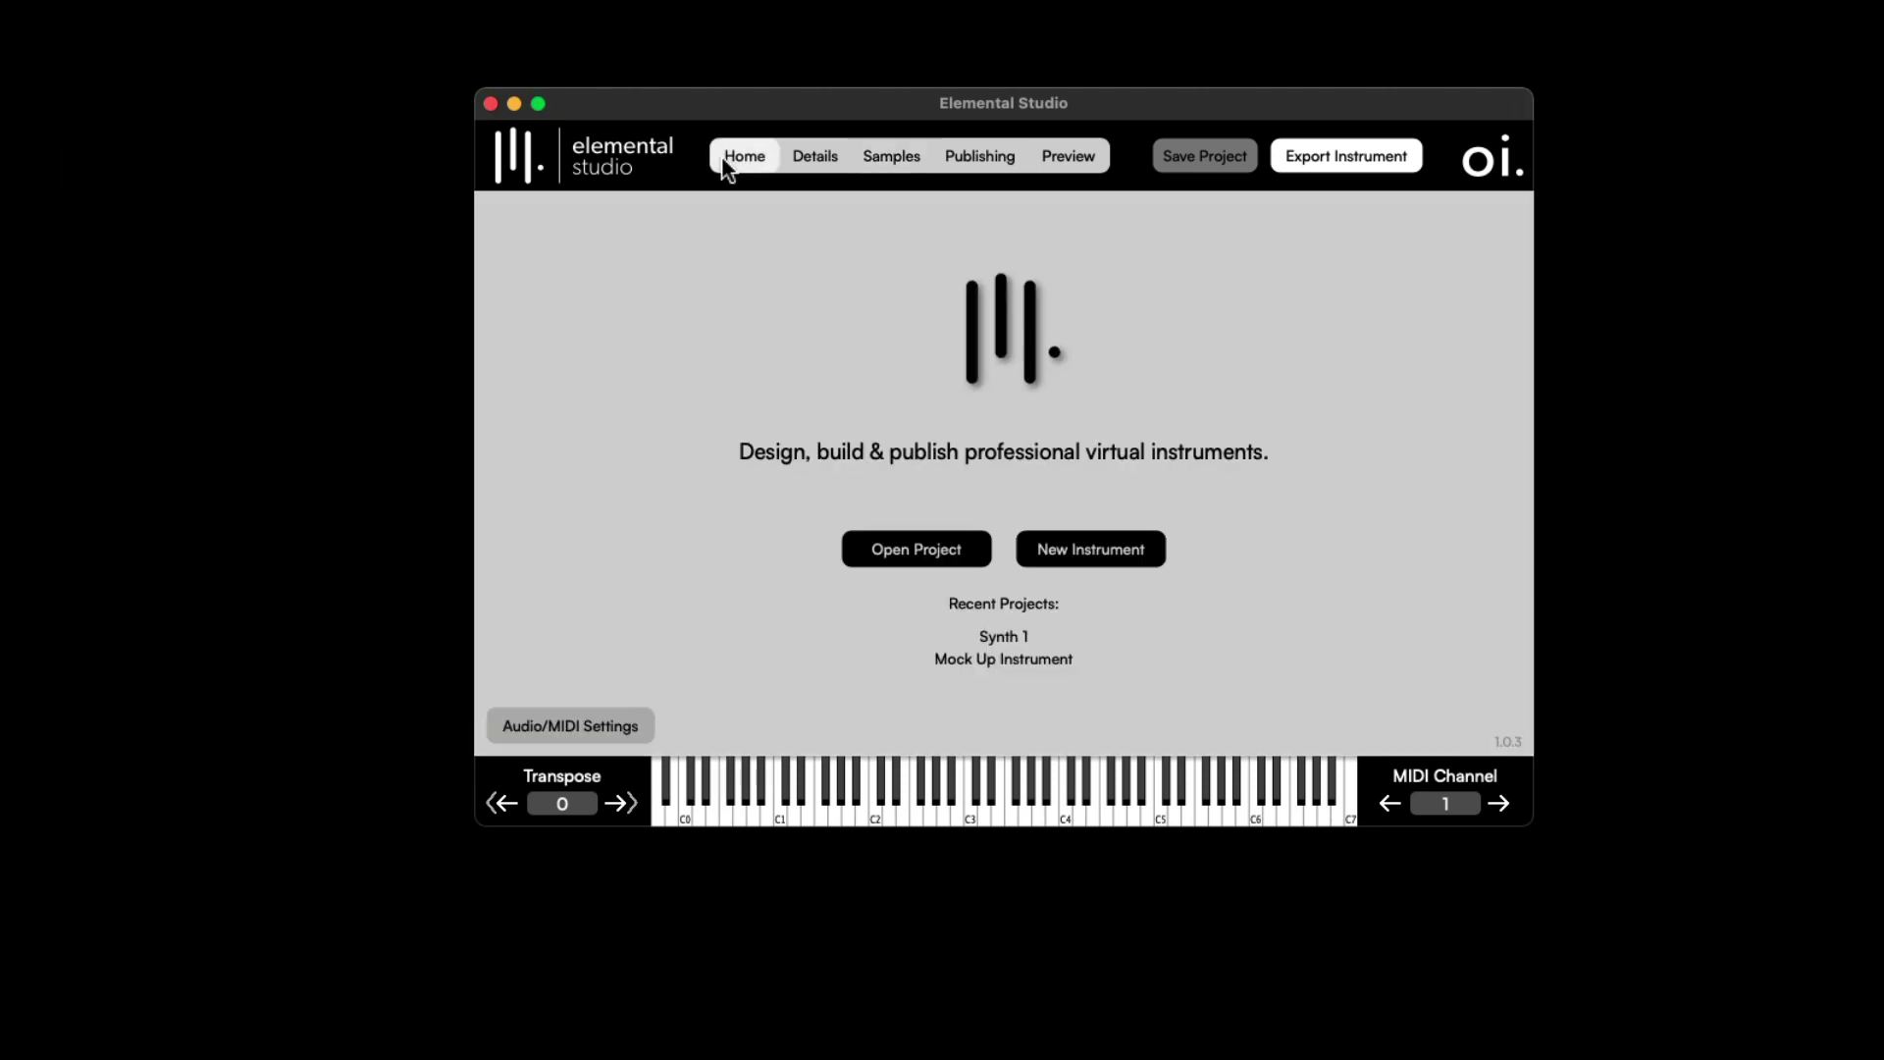
pyautogui.click(1085, 552)
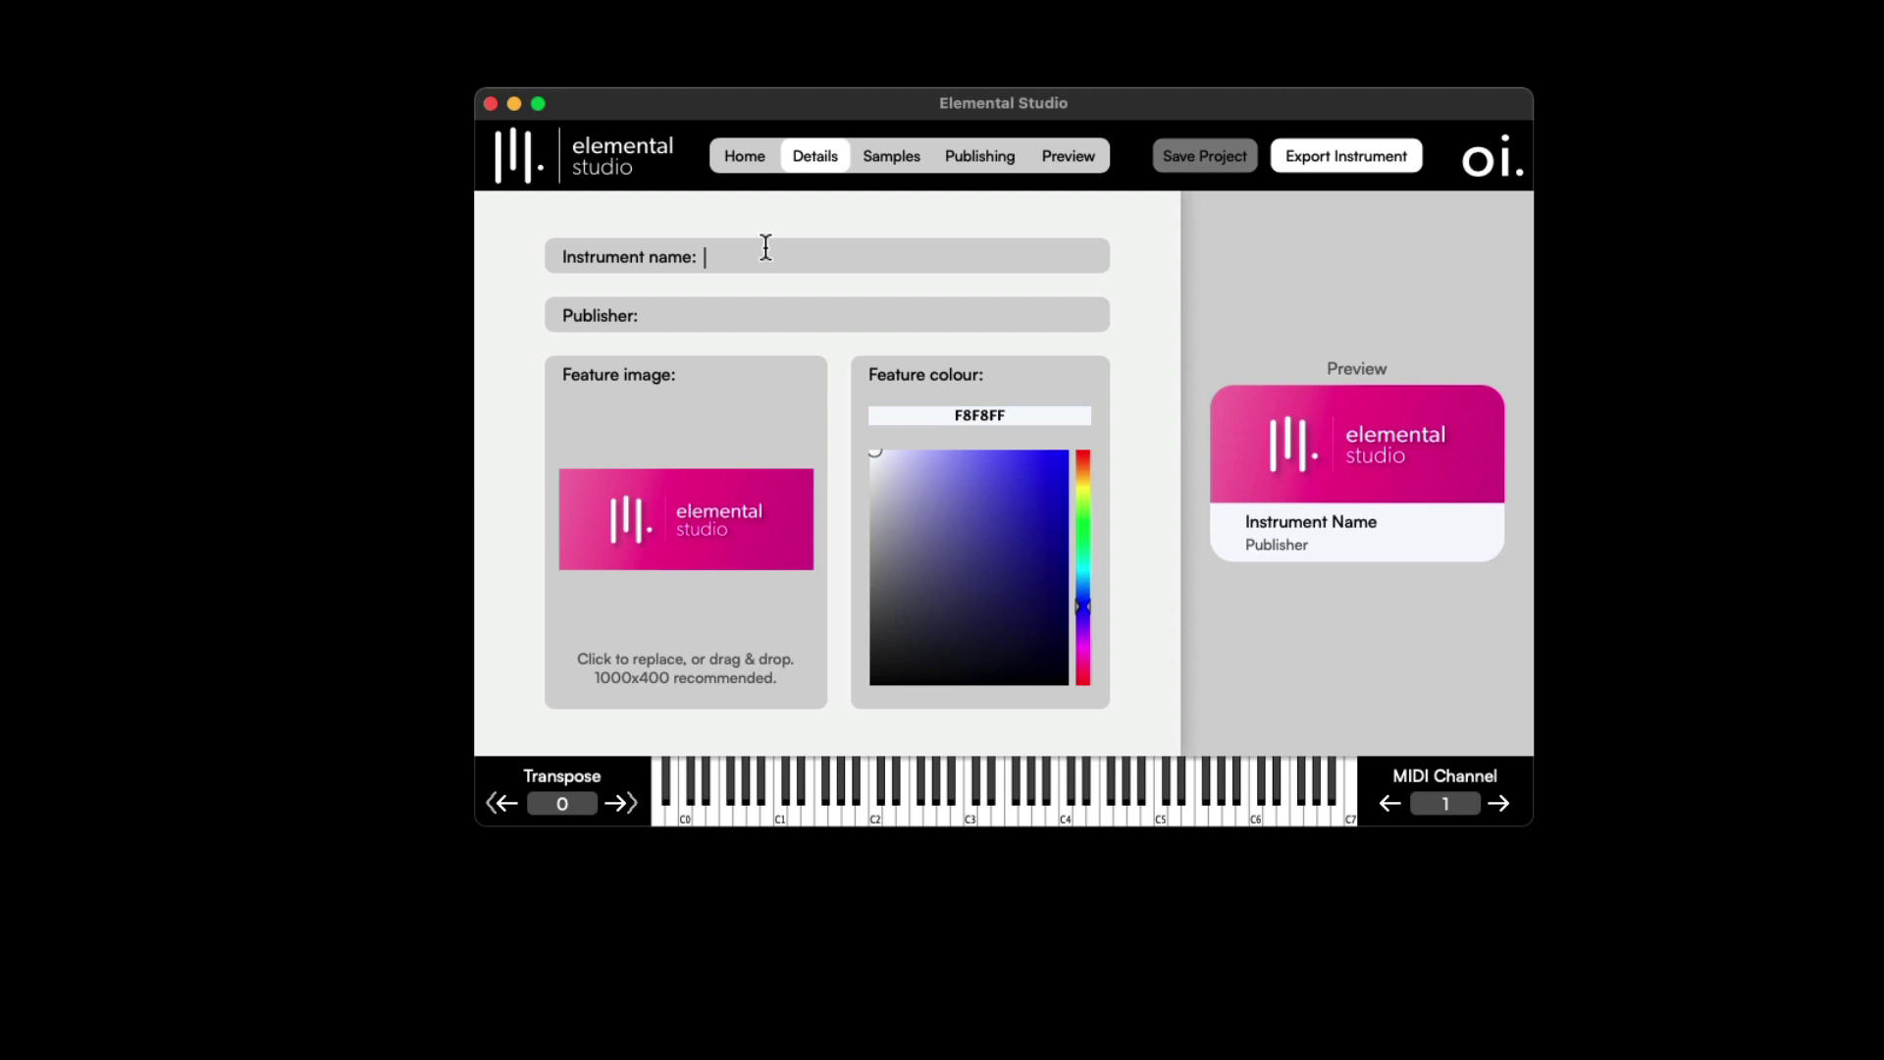
# Name the instrument Cello, enter the publisher, choose green 1D7E30 as feature colour, and save.
pyautogui.write('Cello')
pyautogui.click(706, 309)
pyautogui.write('GDH')
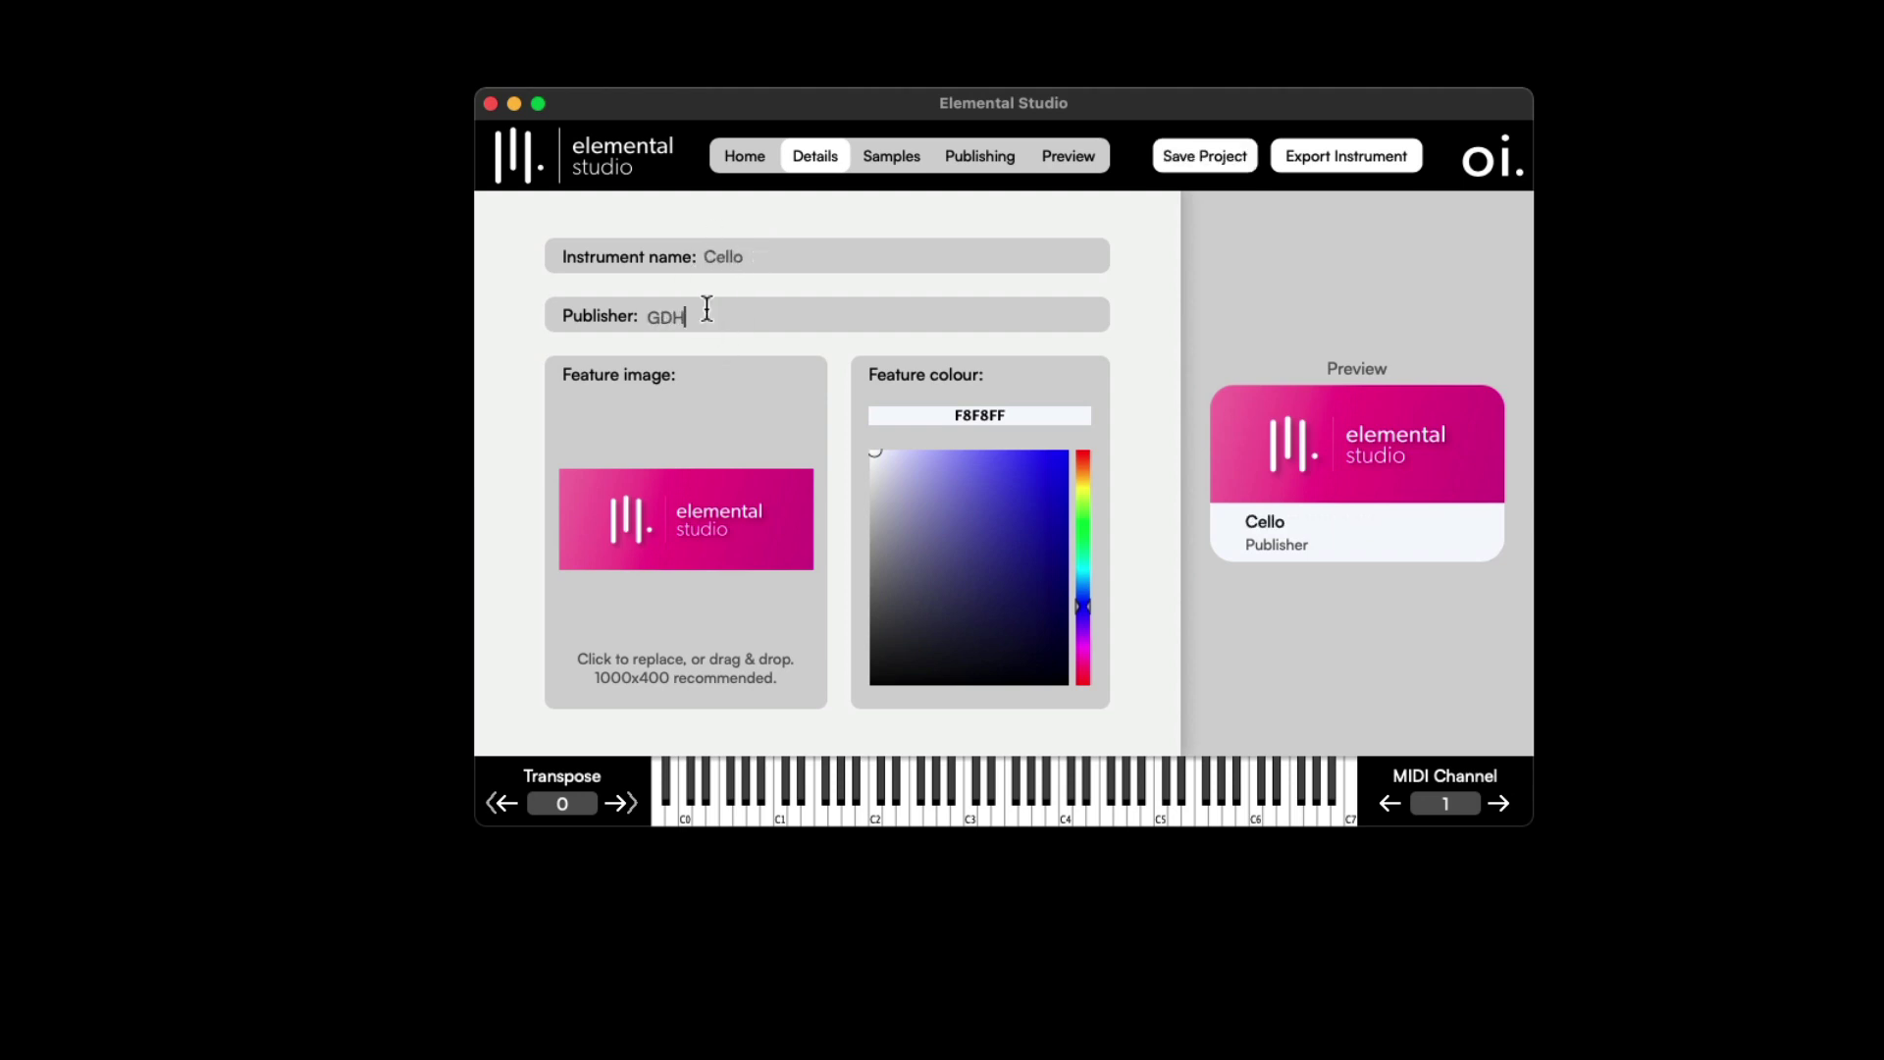
pyautogui.moveTo(876, 455)
pyautogui.mouseDown()
pyautogui.moveTo(980, 589)
pyautogui.moveTo(1023, 568)
pyautogui.mouseUp()
pyautogui.click(1085, 537)
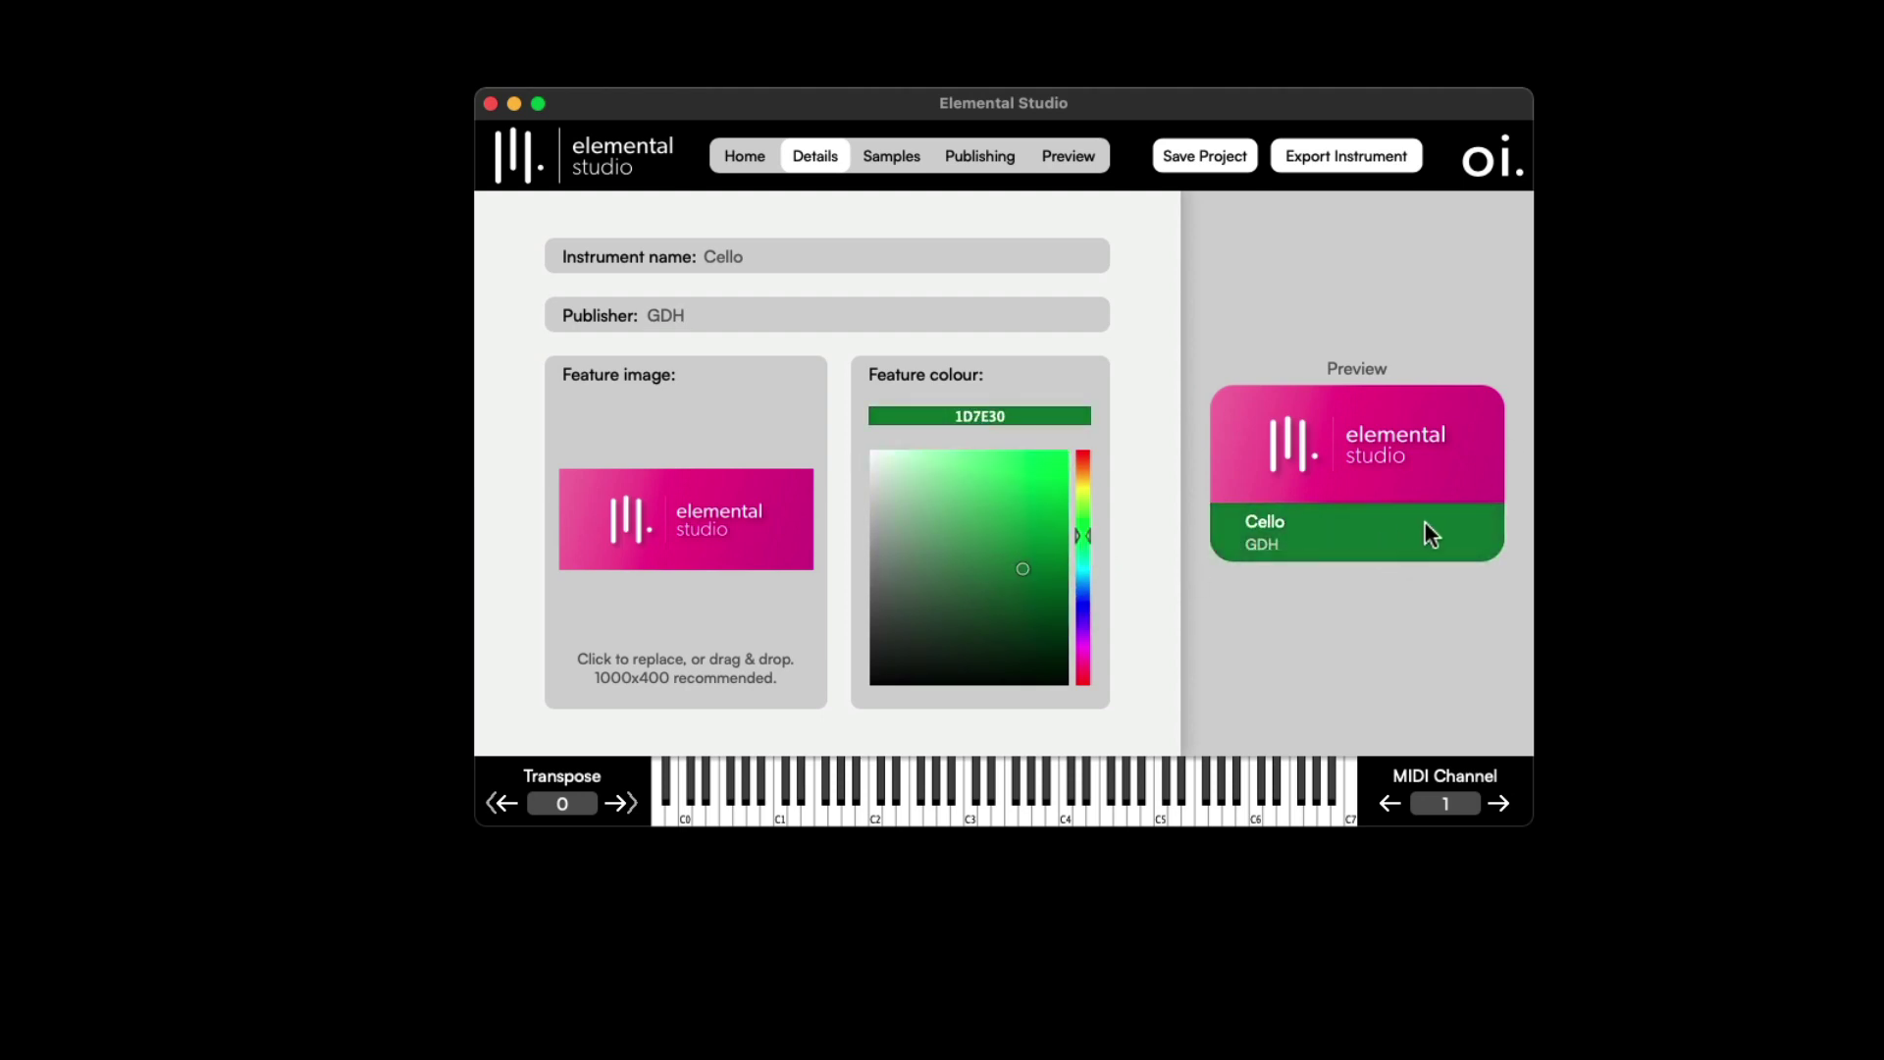
pyautogui.click(1177, 155)
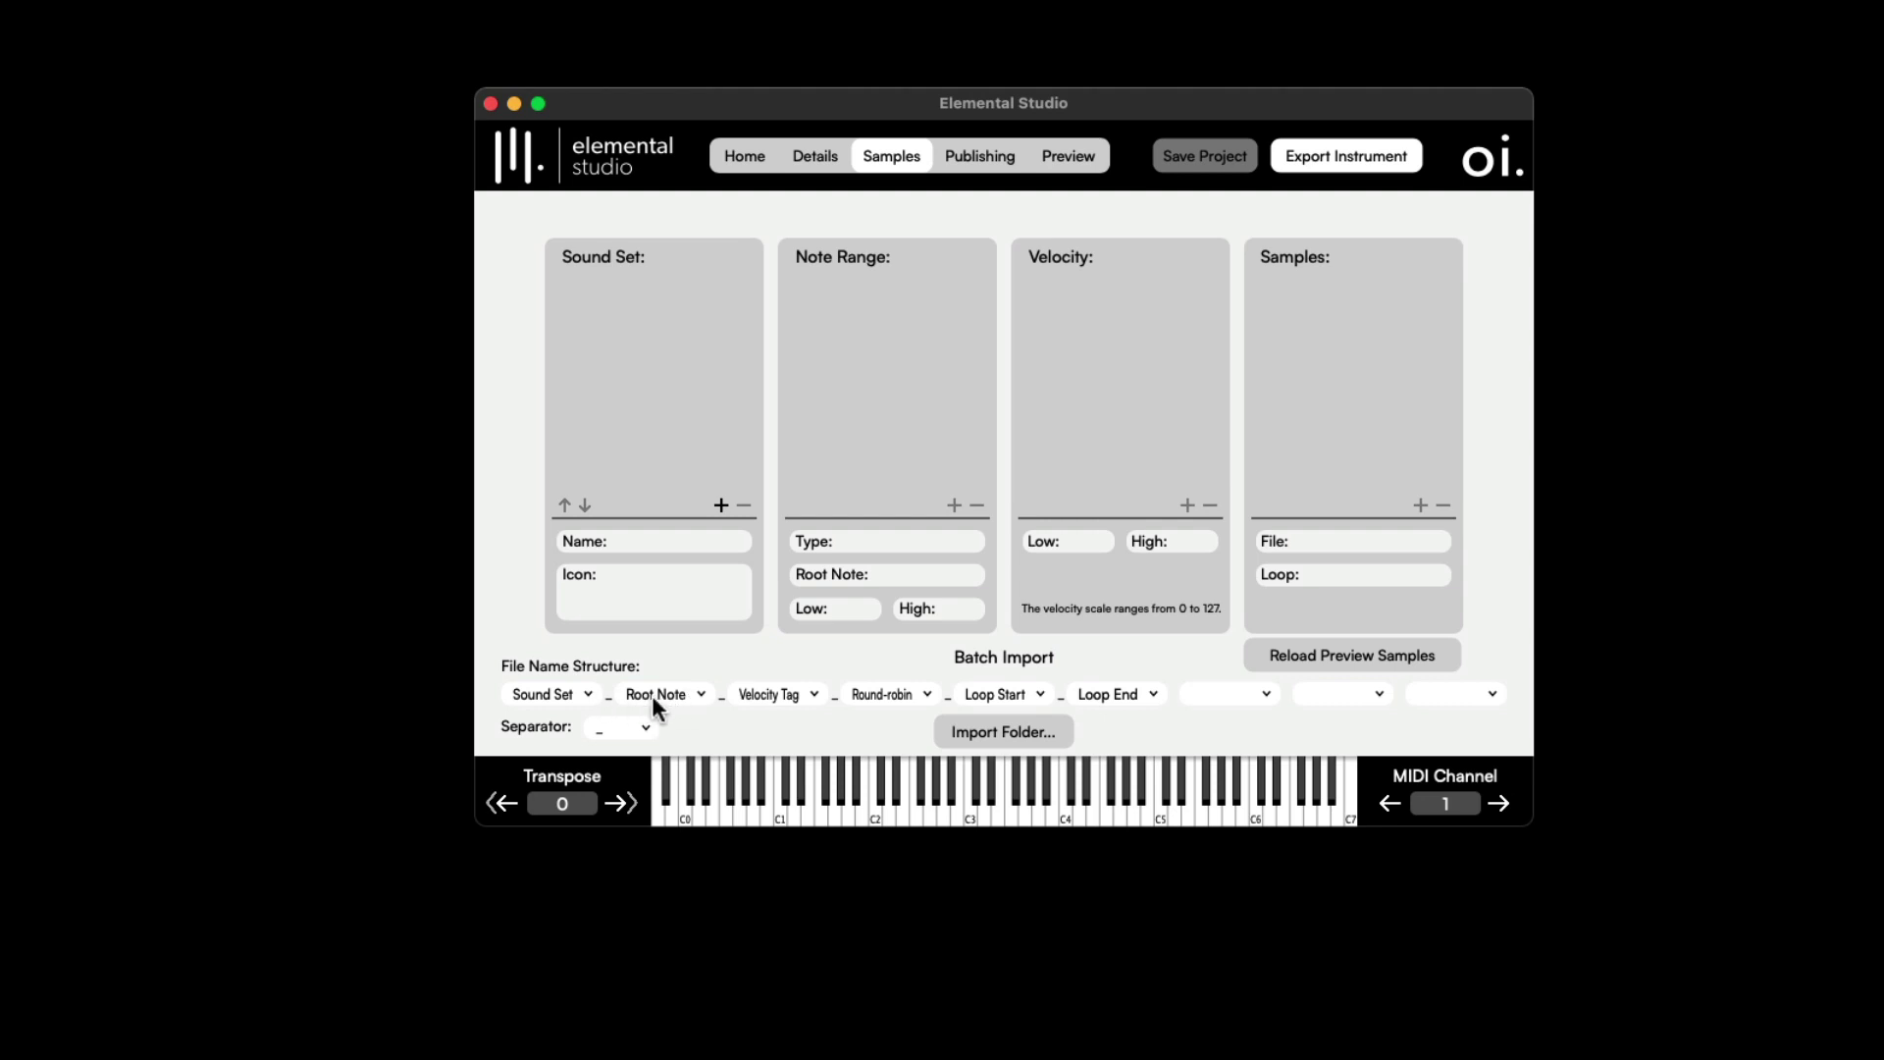
# Open Macintosh HD › Elemental Studio › Samples › Bounces and arrange Finder beside Elemental Studio.
pyautogui.doubleClick(1819, 49)
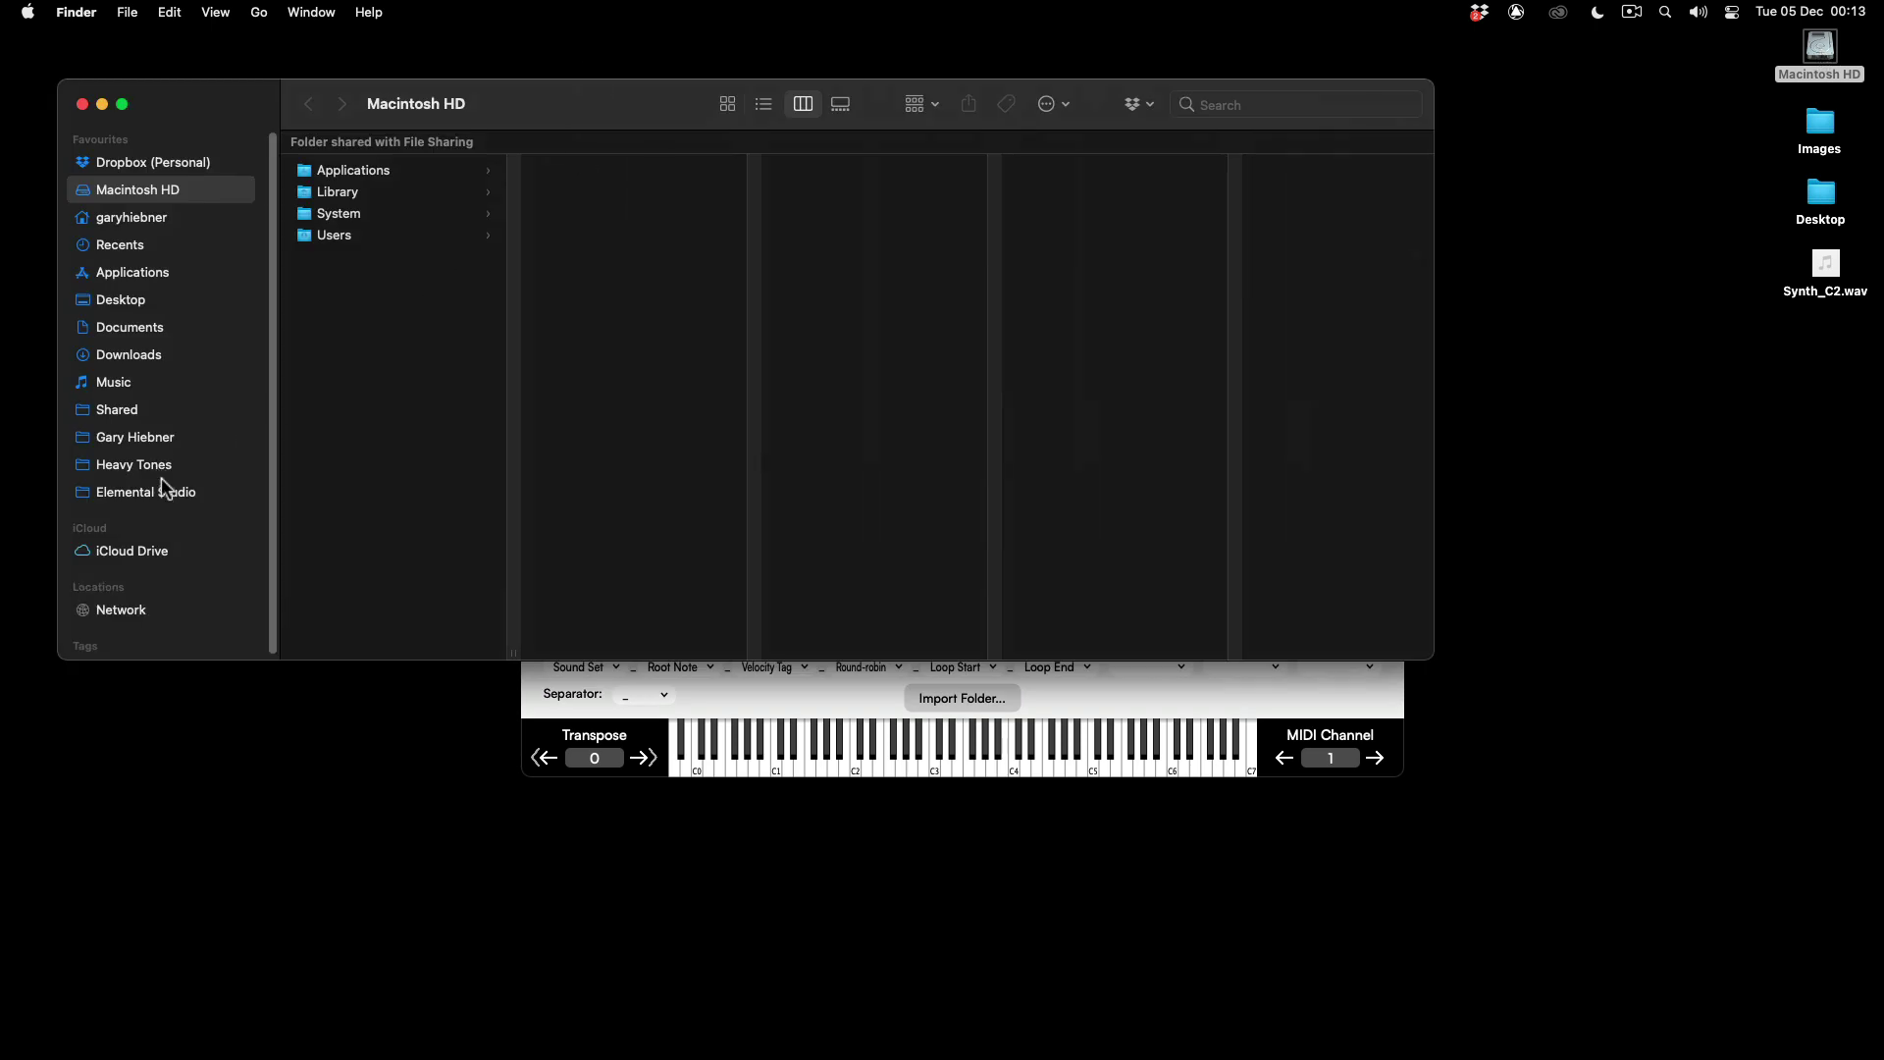
pyautogui.click(161, 487)
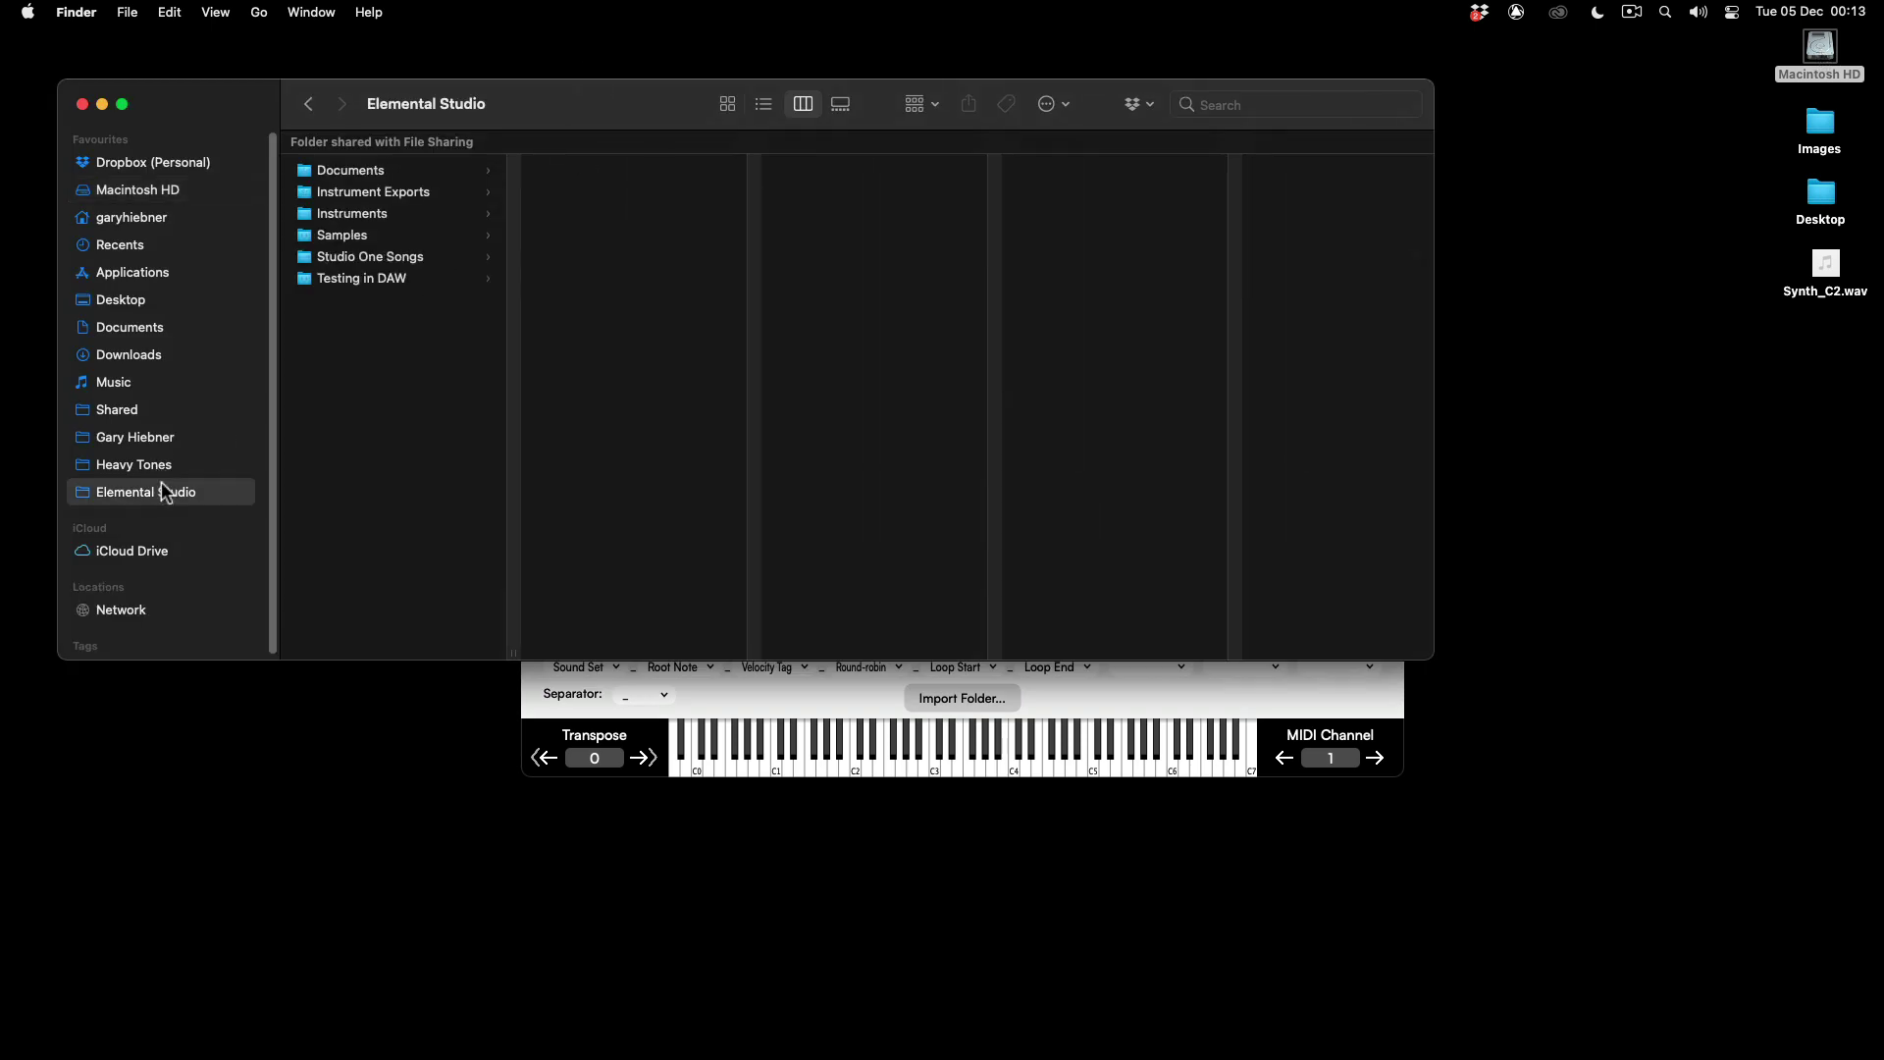
pyautogui.click(333, 238)
pyautogui.click(579, 170)
pyautogui.moveTo(579, 118); pyautogui.dragTo(1058, 290)
pyautogui.moveTo(761, 173); pyautogui.dragTo(407, 153)
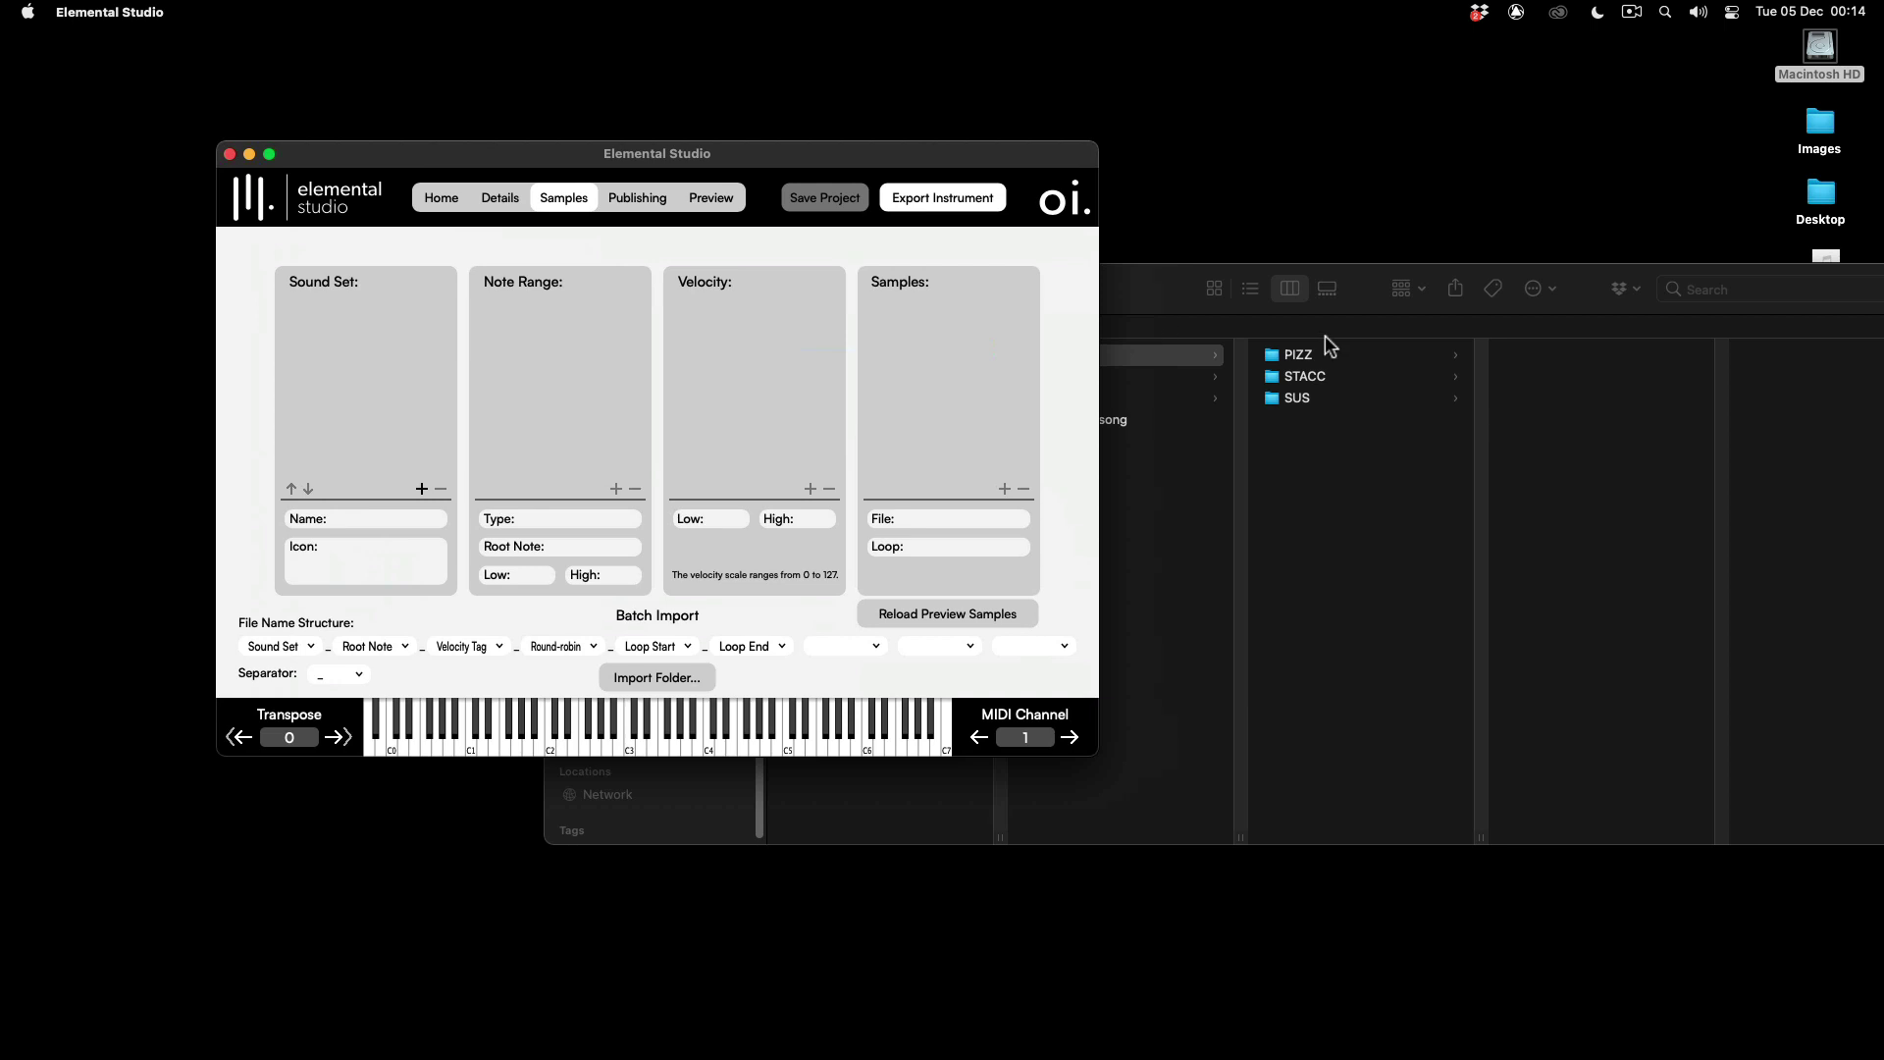
# Browse the PIZZ, STACC and SUS sample folders, ending on the PIZZ wav files.
pyautogui.click(1330, 345)
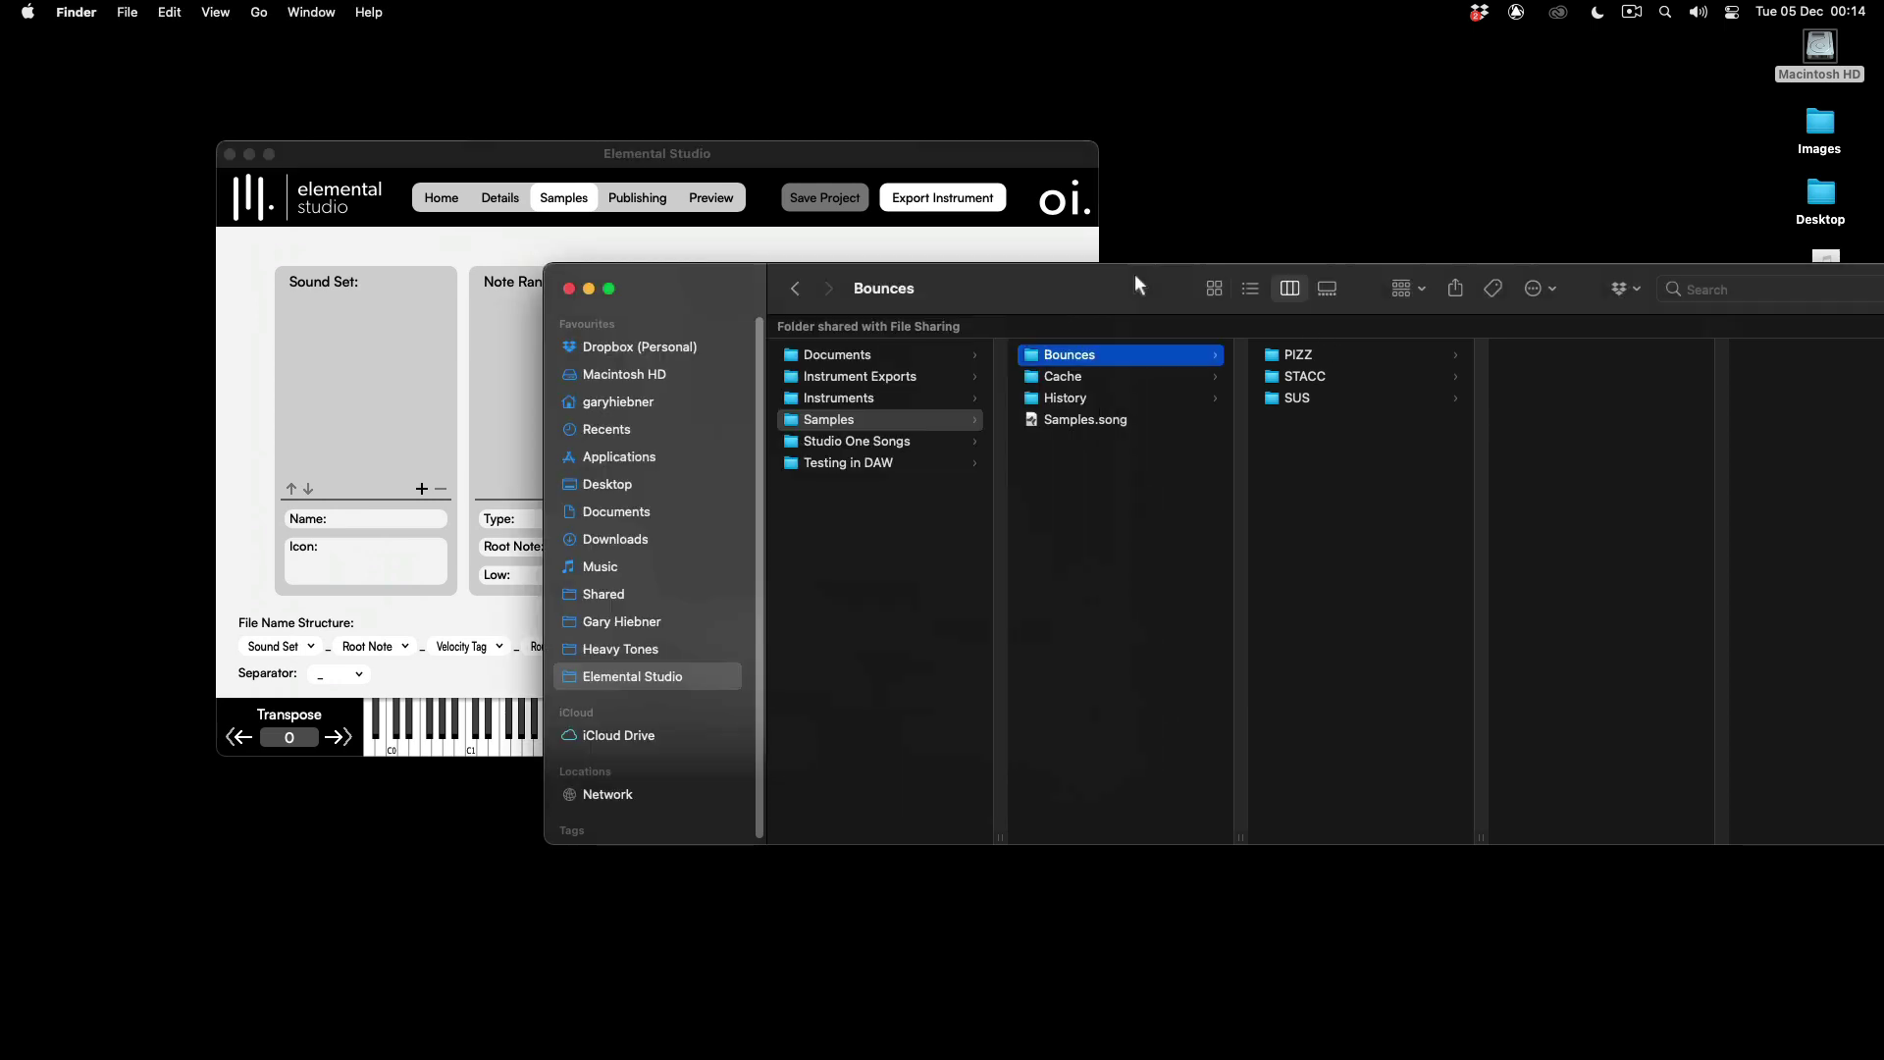
pyautogui.click(1305, 357)
pyautogui.click(1298, 378)
pyautogui.click(1301, 398)
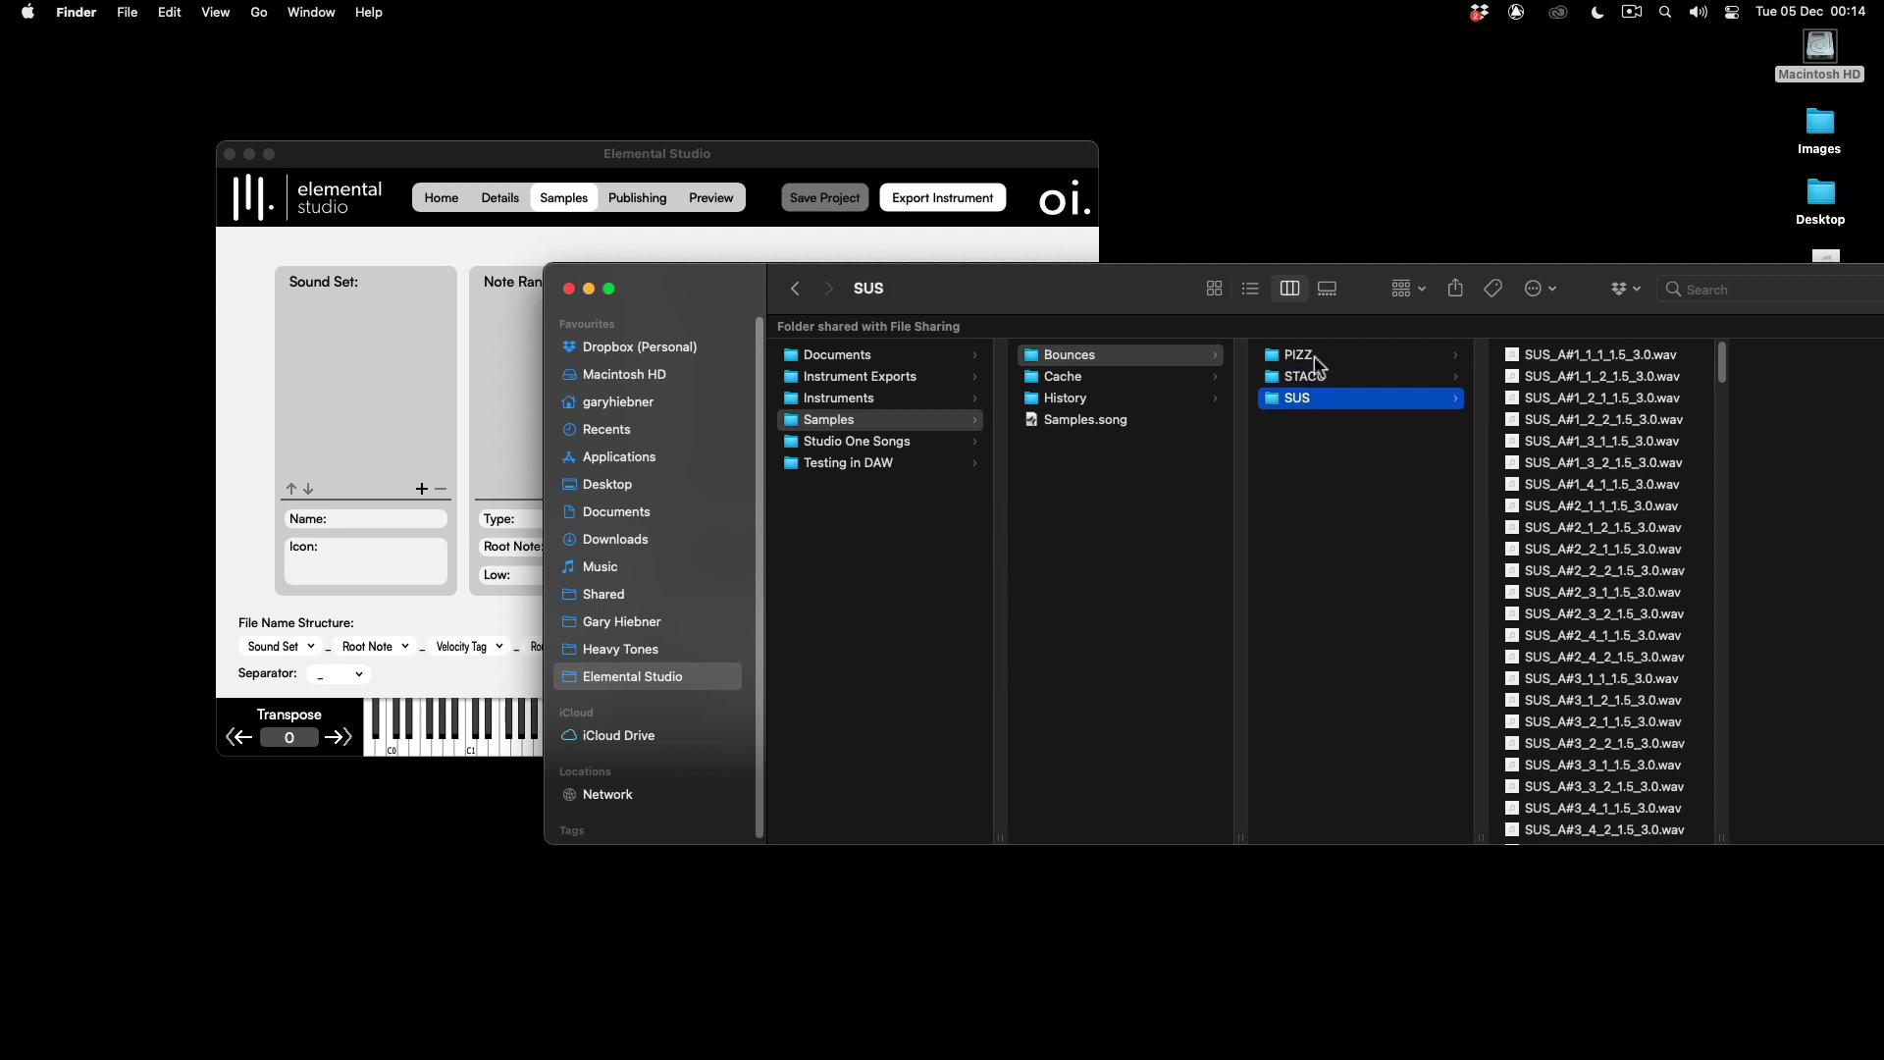
pyautogui.click(1320, 358)
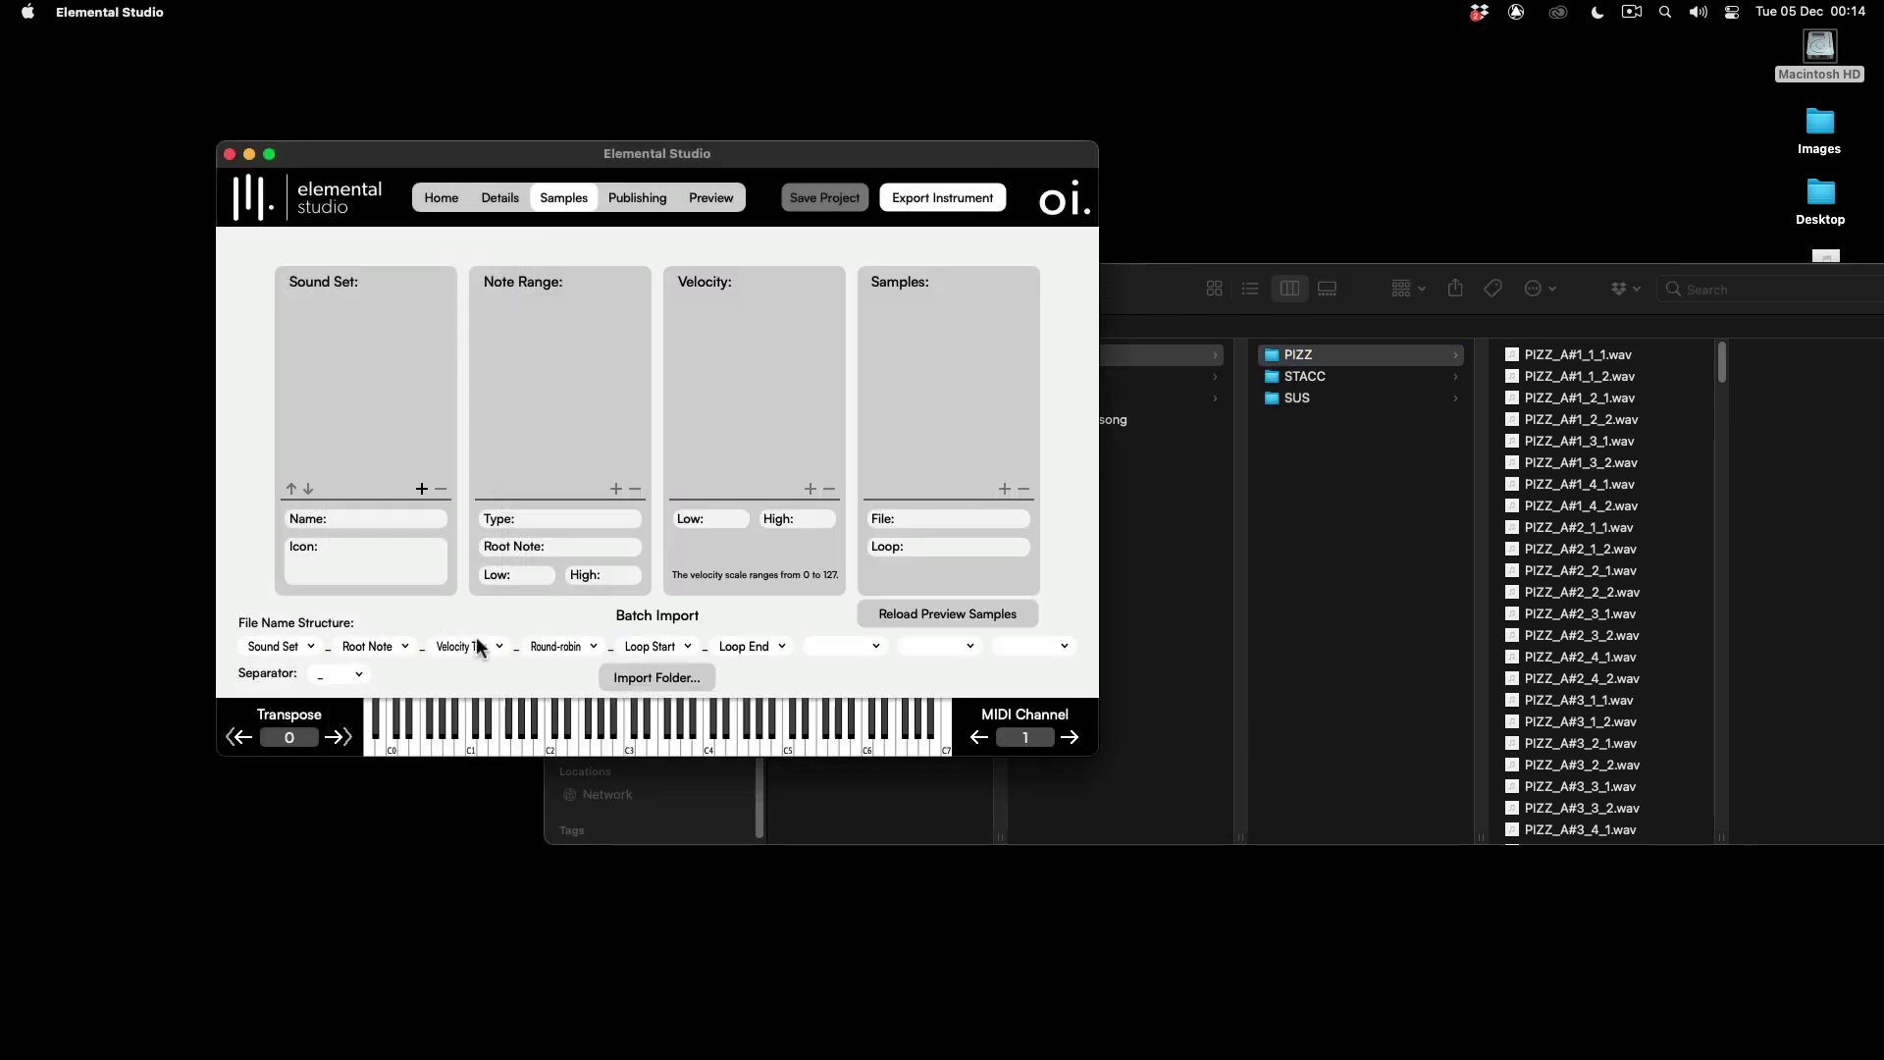
# Review the velocity tag naming option, leaving it unchanged, and bring Finder forward.
pyautogui.click(471, 646)
pyautogui.click(455, 616)
pyautogui.click(1577, 292)
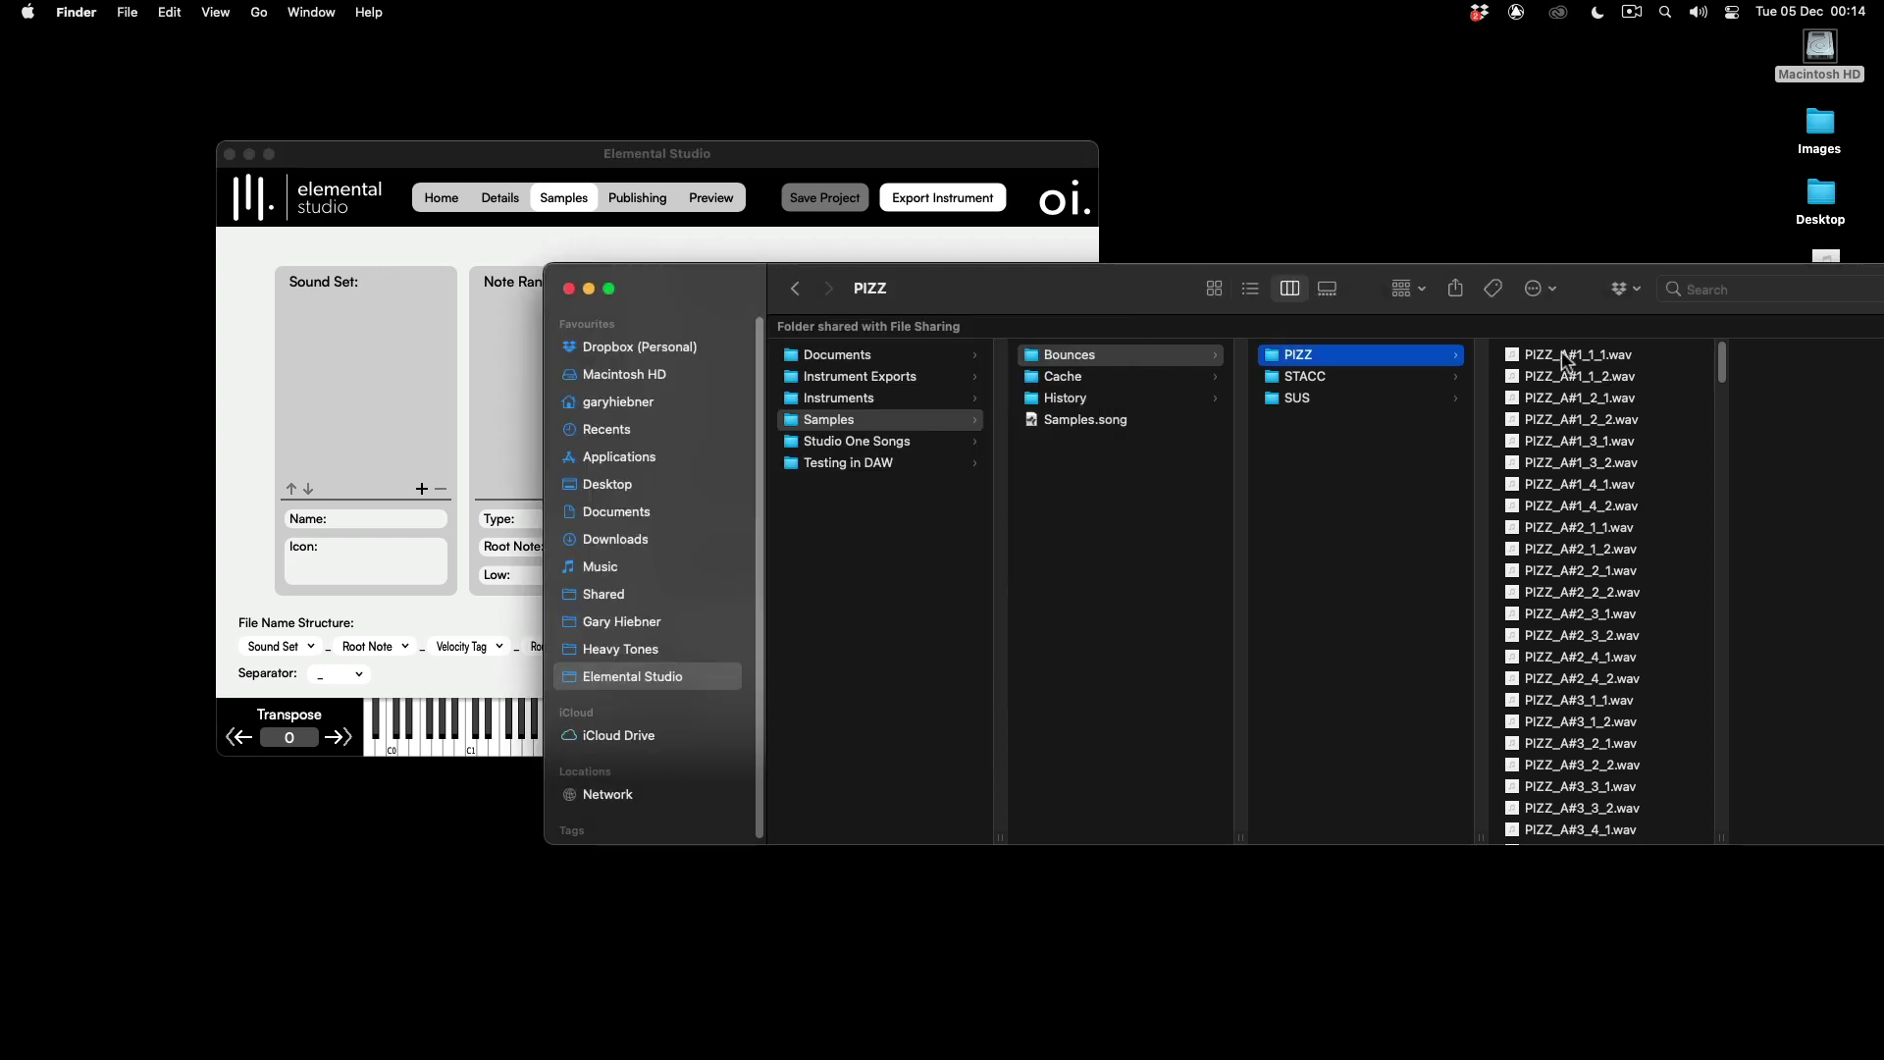